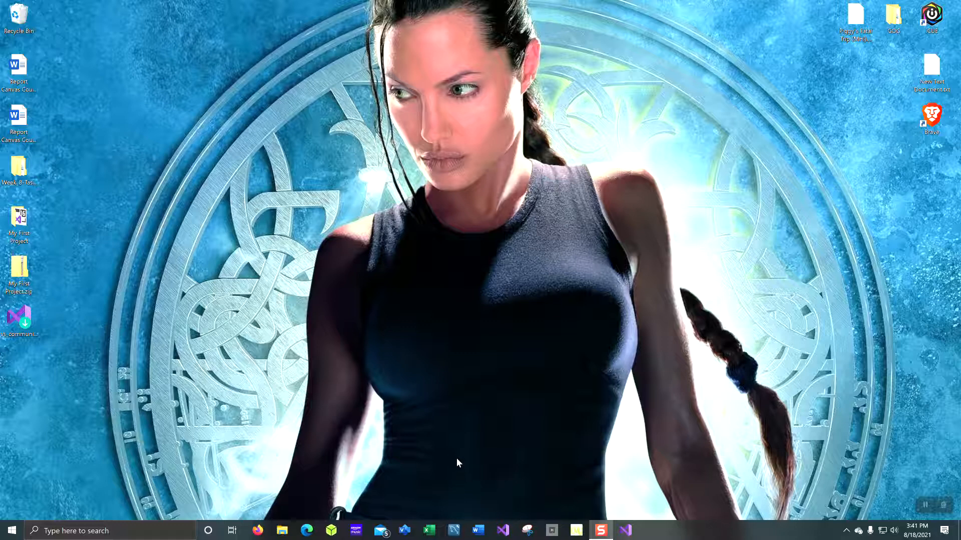
- Switch to Microsoft Edge and search the web for "microsoft SQL Server"
{"action": "left_click", "coordinate": [306, 531]}
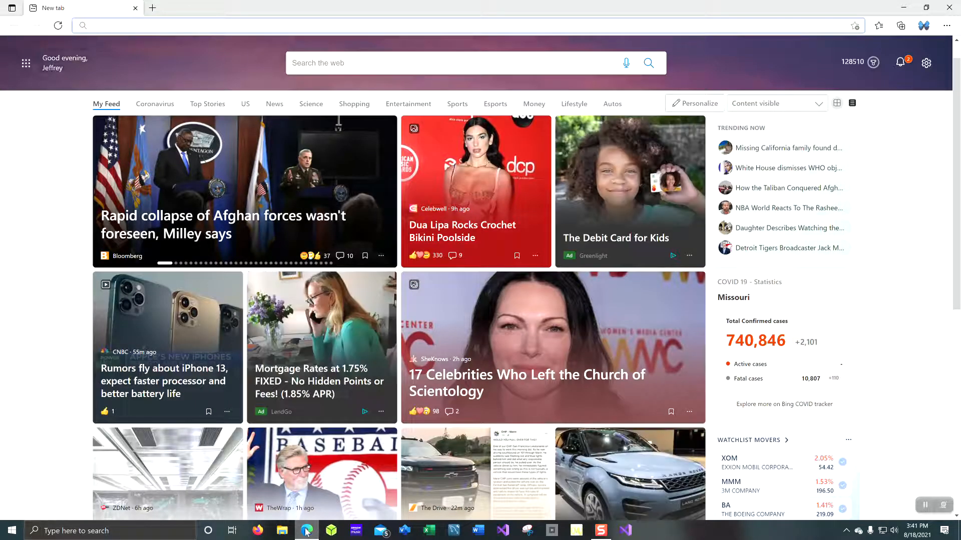
{"action": "type", "text": "micros"}
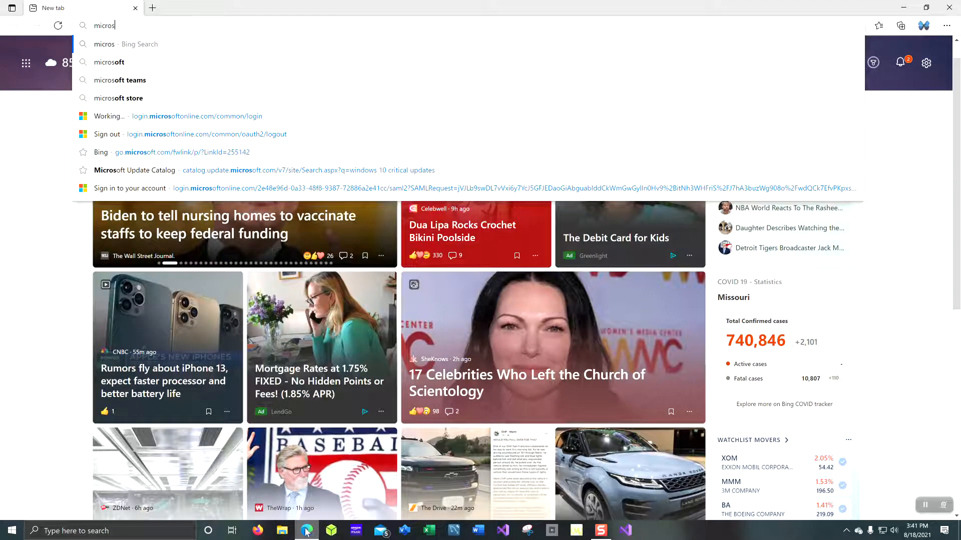
{"action": "type", "text": "o"}
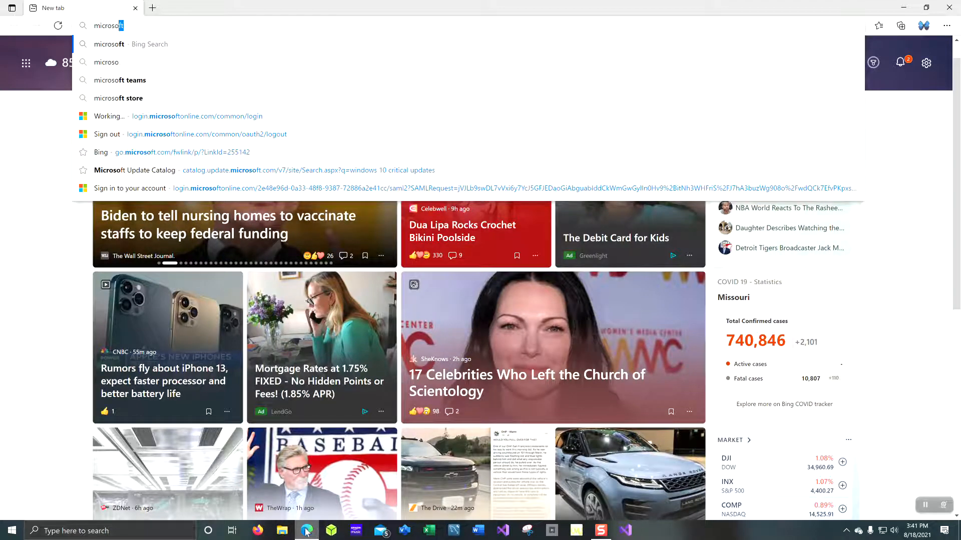
{"action": "type", "text": "ft"}
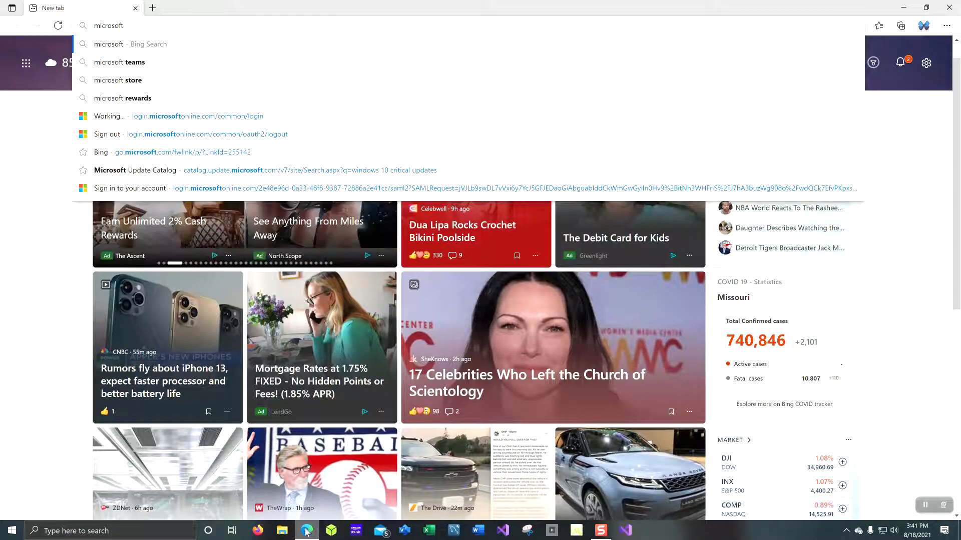
{"action": "type", "text": " SQL"}
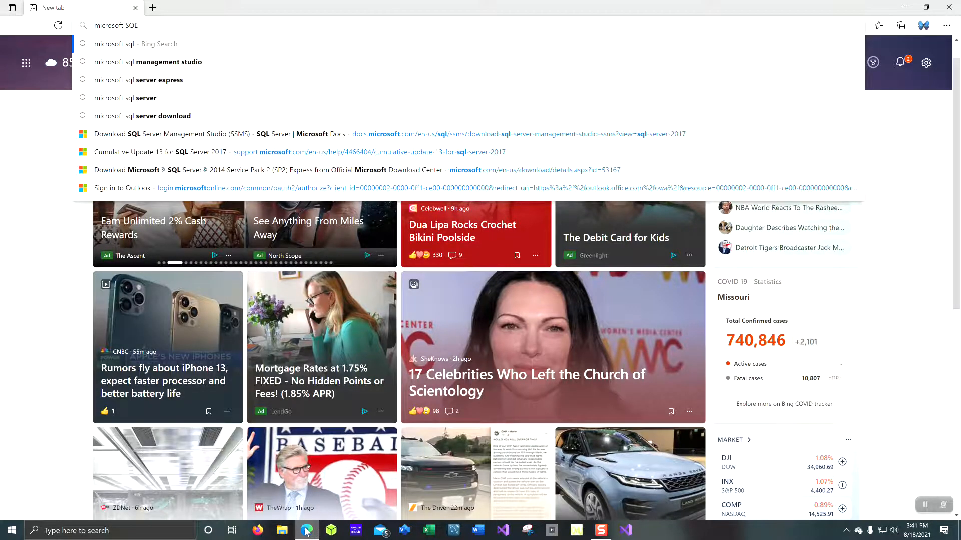
{"action": "type", "text": " S"}
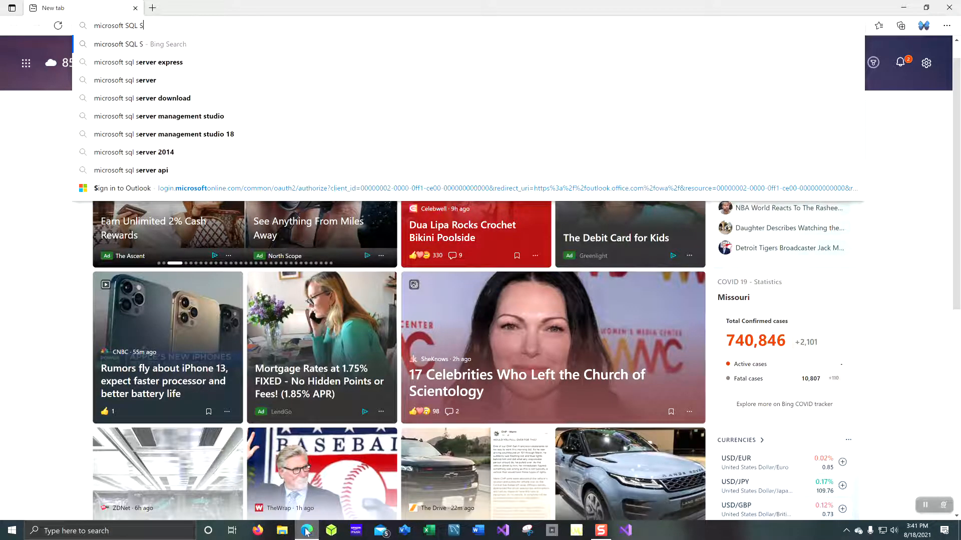
{"action": "type", "text": "erver"}
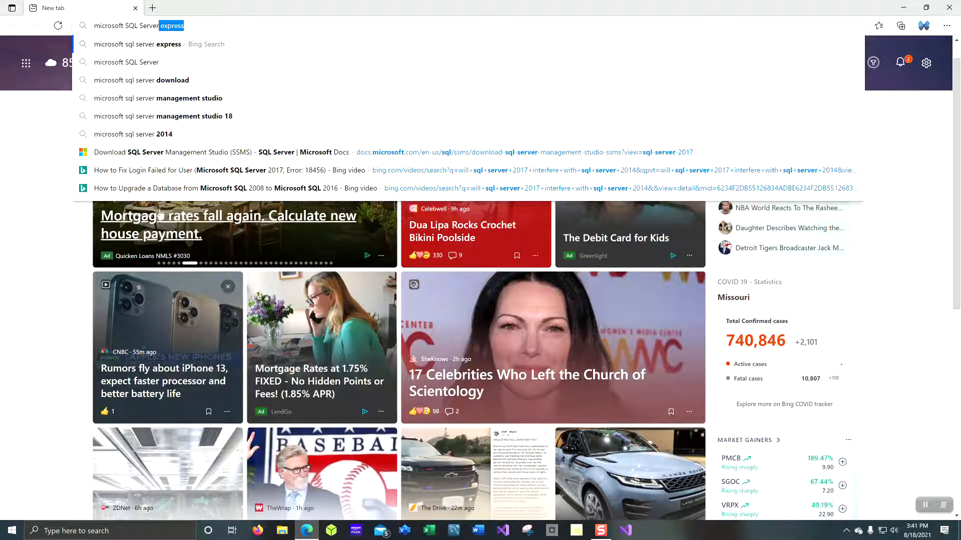
{"action": "left_click", "coordinate": [154, 64]}
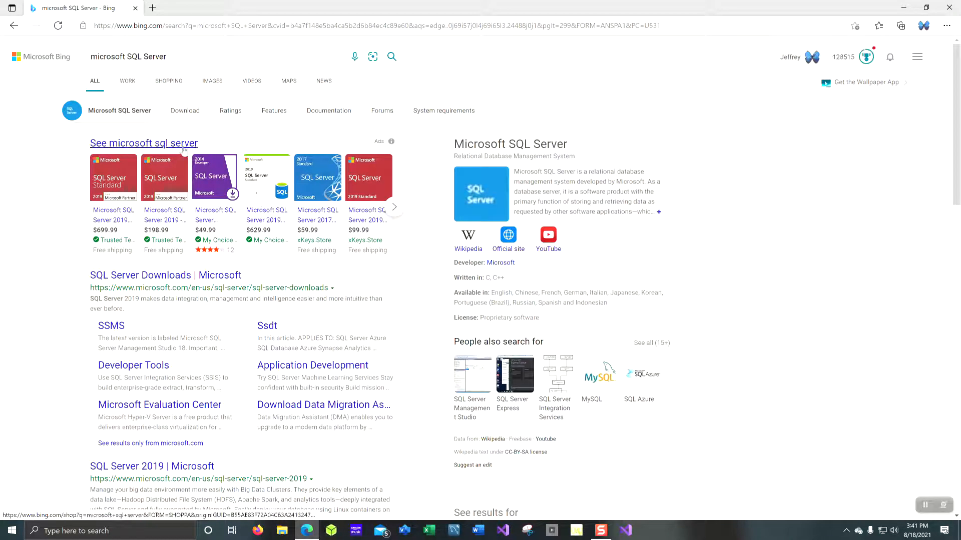
- Open Microsoft's SQL Server Downloads page from the search results and decline the website survey
{"action": "left_click", "coordinate": [184, 275]}
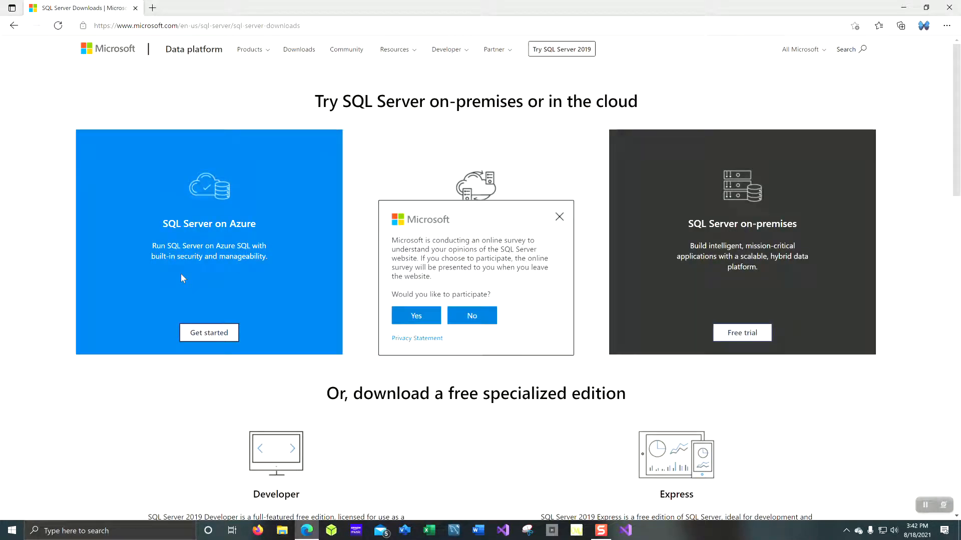
{"action": "left_click", "coordinate": [486, 315]}
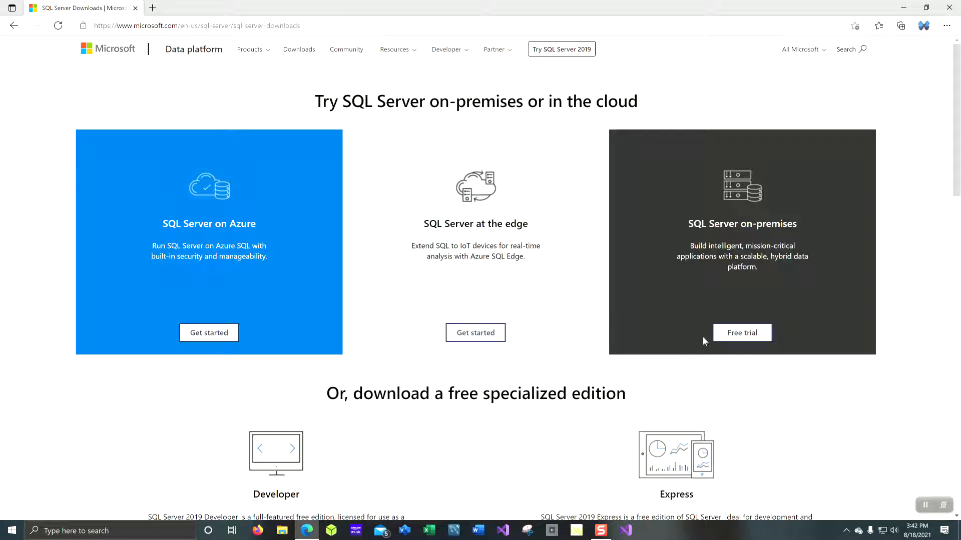
- Download the free SQL Server 2019 Express edition and save SQL2019-SSEI-Expr.exe to the Desktop
{"action": "scroll", "coordinate": [588, 331], "scroll_direction": "down", "scroll_amount": 5}
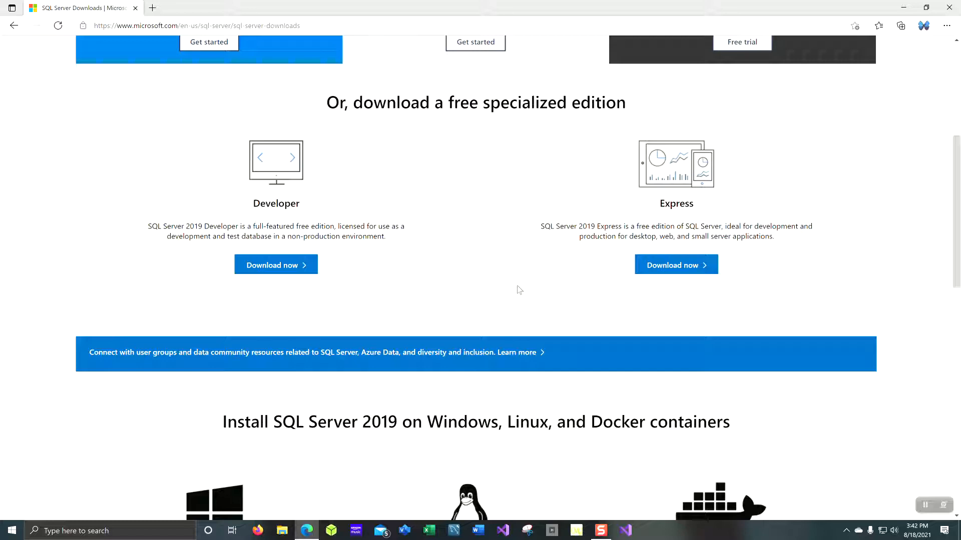
{"action": "scroll", "coordinate": [518, 289], "scroll_direction": "up", "scroll_amount": 6}
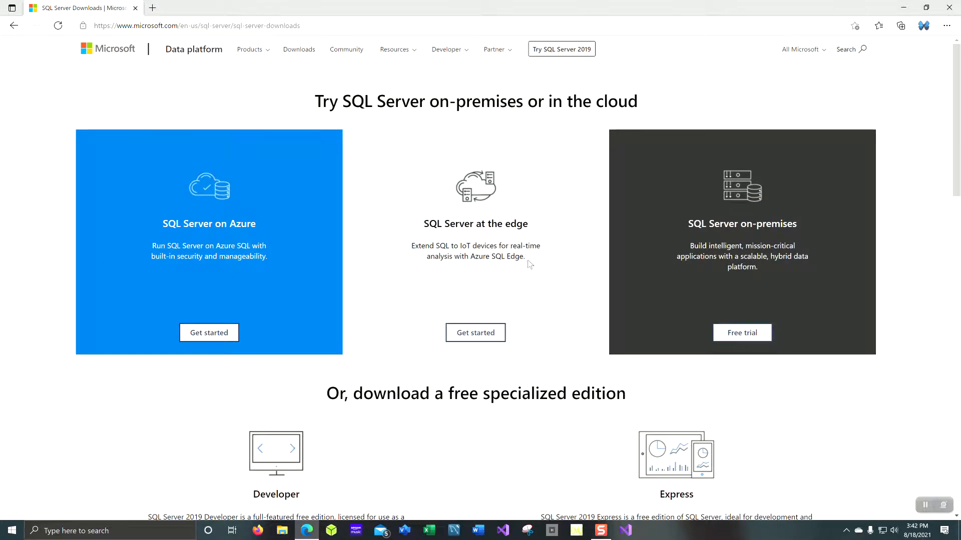
{"action": "scroll", "coordinate": [430, 332], "scroll_direction": "down", "scroll_amount": 7}
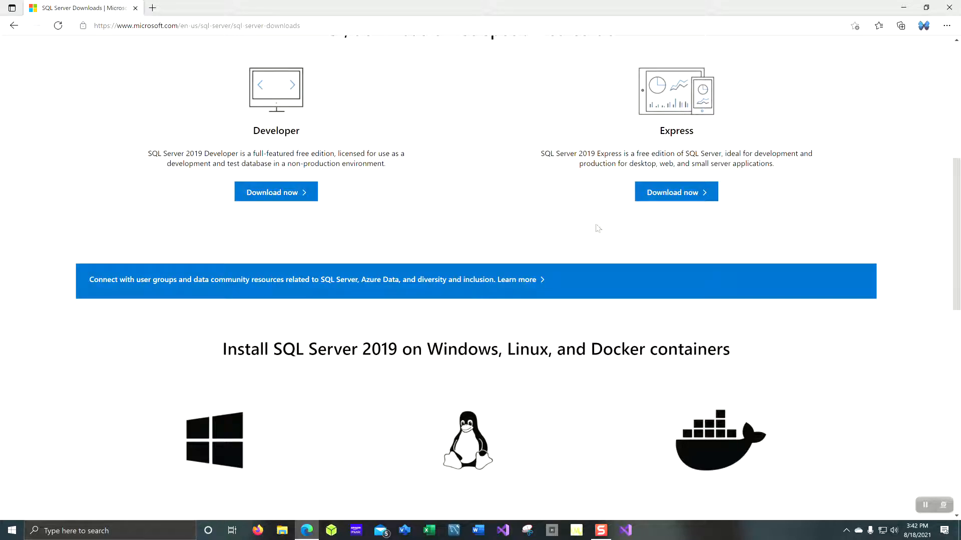
{"action": "left_click", "coordinate": [678, 194]}
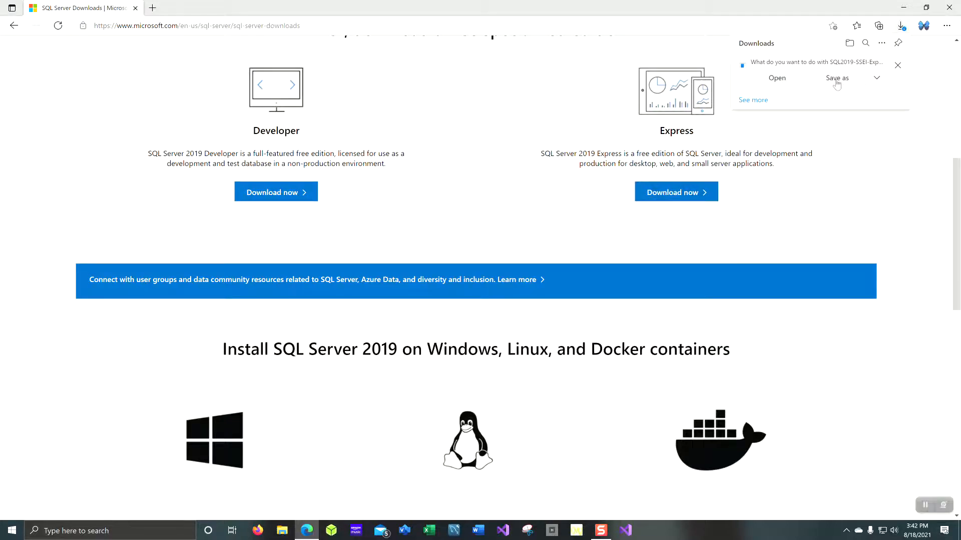
{"action": "left_click", "coordinate": [837, 79]}
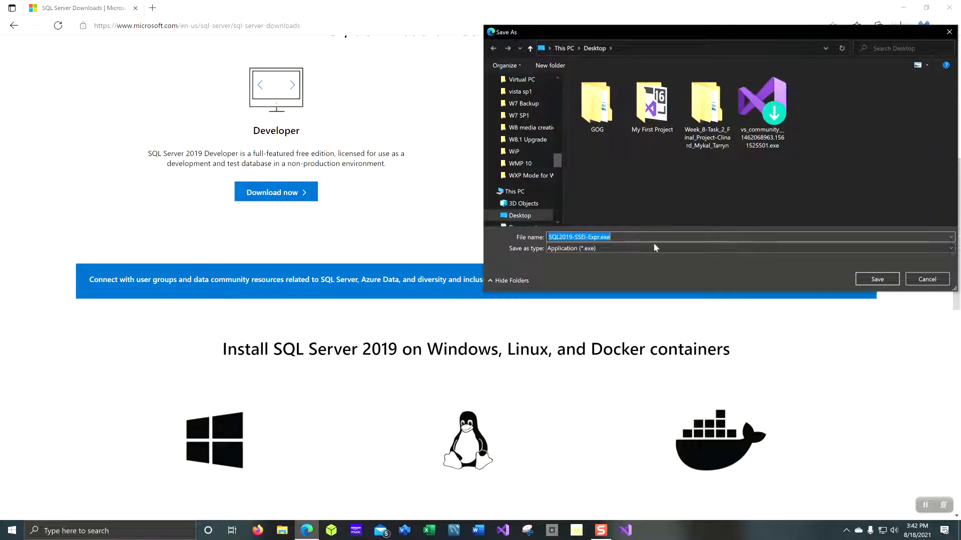
{"action": "left_click", "coordinate": [879, 279]}
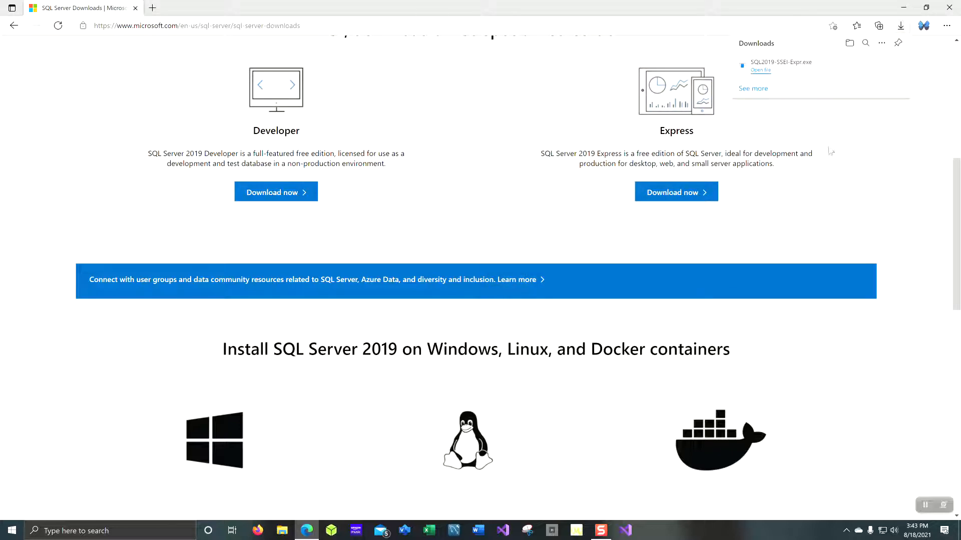
- Run the downloaded SQL Server installer from the desktop and start the Express installation with the media location C:\SQL2019
{"action": "left_click", "coordinate": [903, 7]}
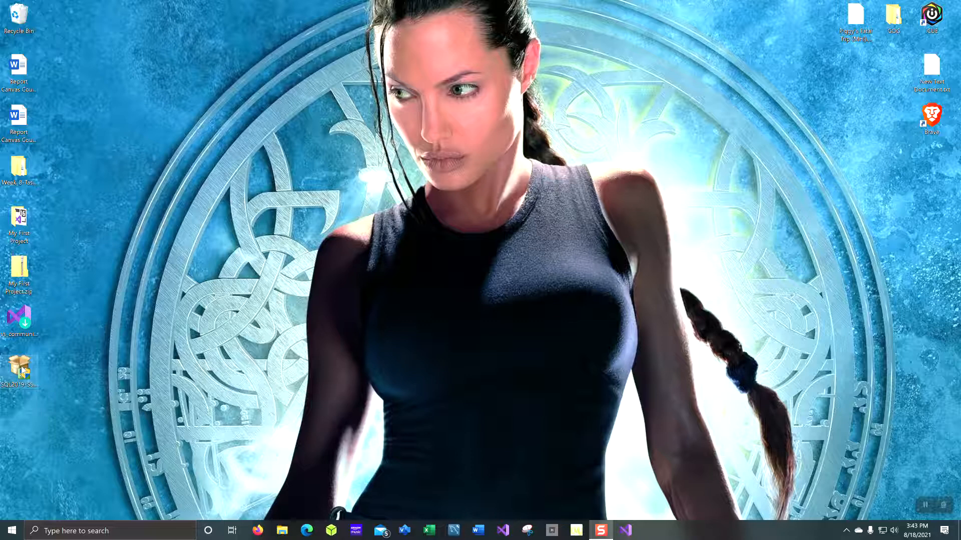
{"action": "left_click", "coordinate": [21, 370]}
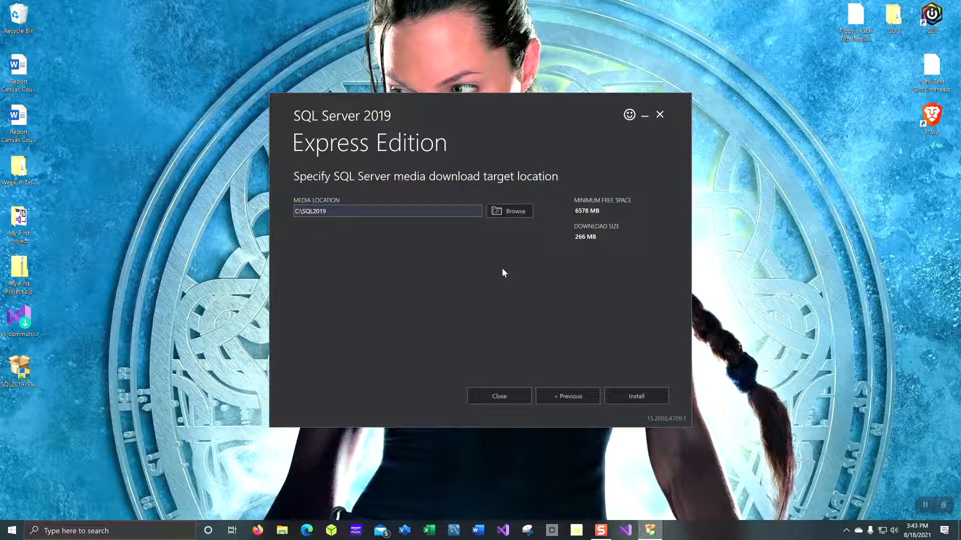
{"action": "left_click", "coordinate": [645, 397]}
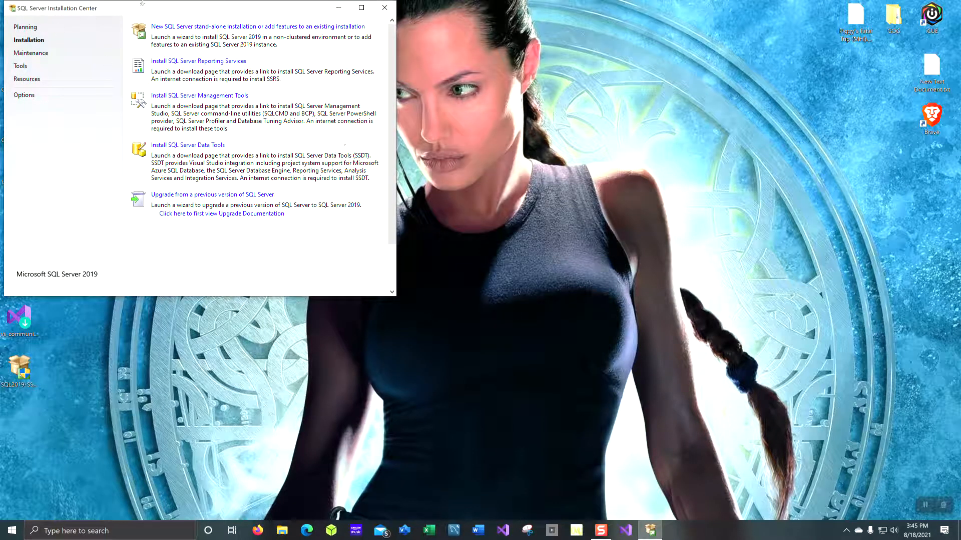
- Start a new SQL Server stand-alone installation from the Installation Center and proceed past the product updates check
{"action": "left_click_drag", "start_coordinate": [143, 10], "coordinate": [414, 156]}
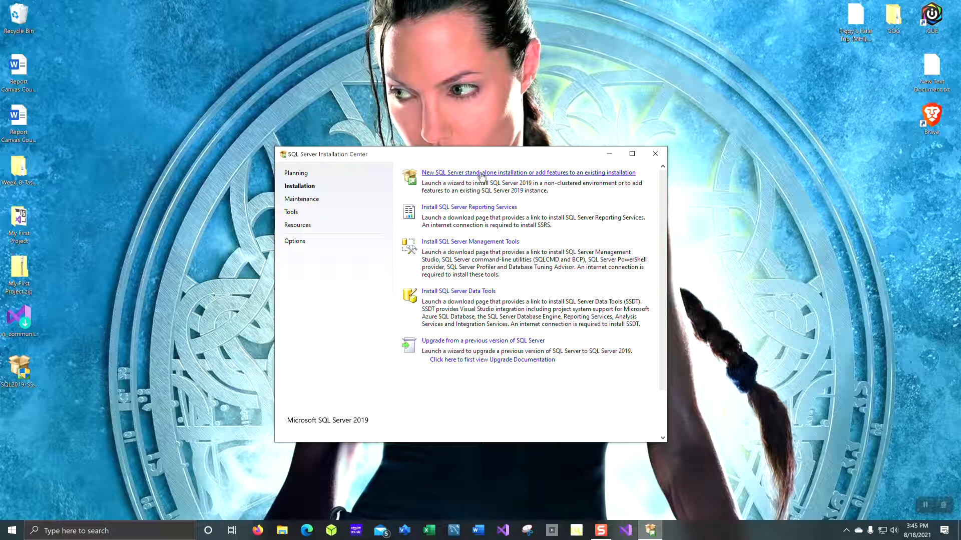
{"action": "left_click", "coordinate": [480, 174]}
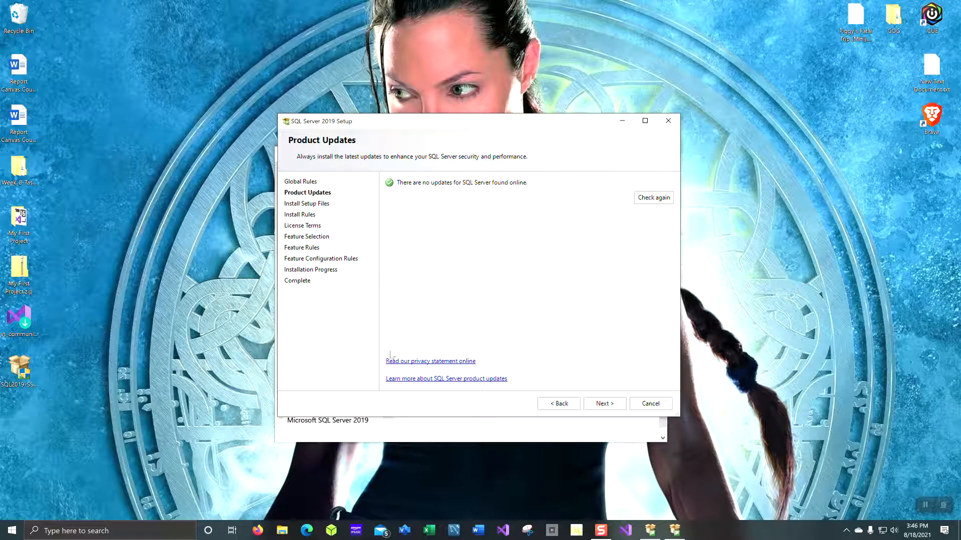
{"action": "left_click", "coordinate": [604, 404]}
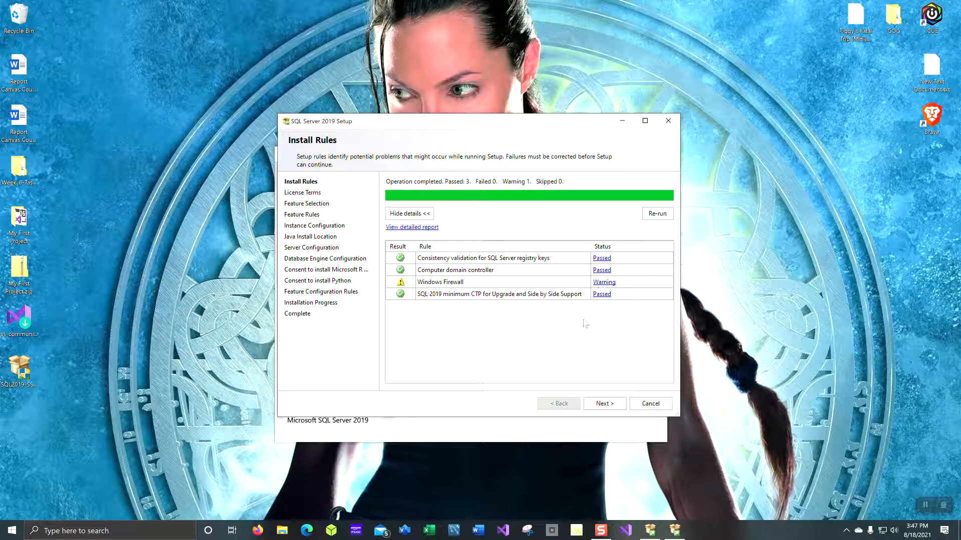
- Proceed past the install rules and accept the SQL Server 2019 Express license terms
{"action": "left_click", "coordinate": [608, 408]}
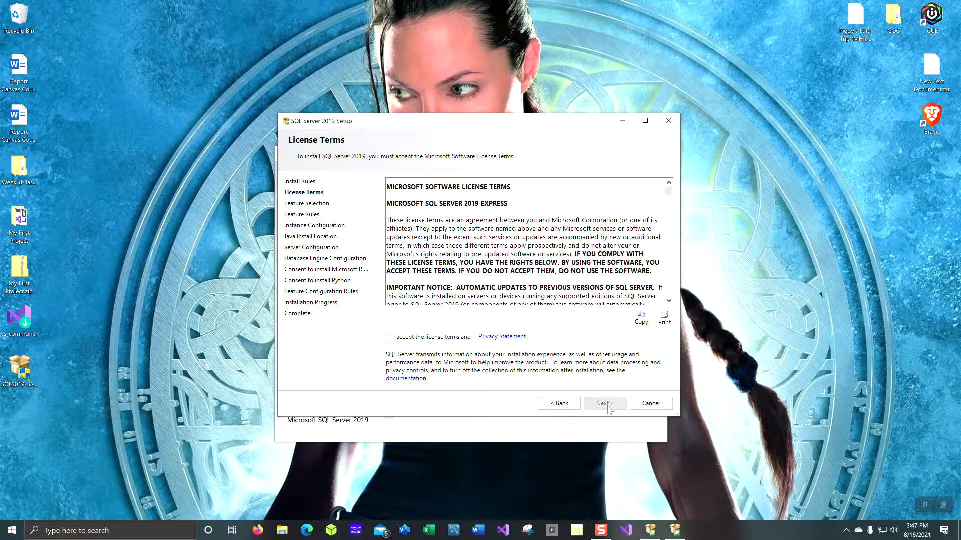
{"action": "left_click", "coordinate": [389, 338]}
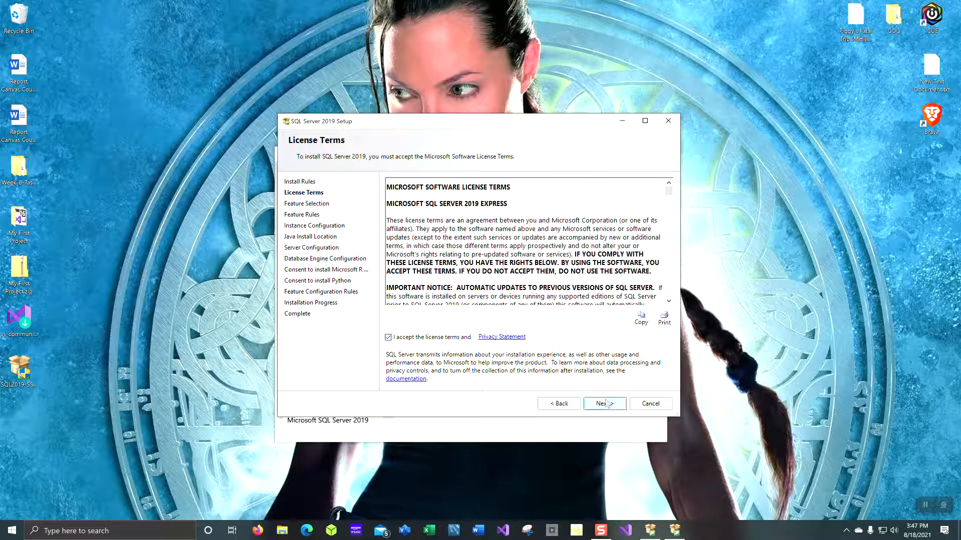
{"action": "left_click", "coordinate": [606, 404]}
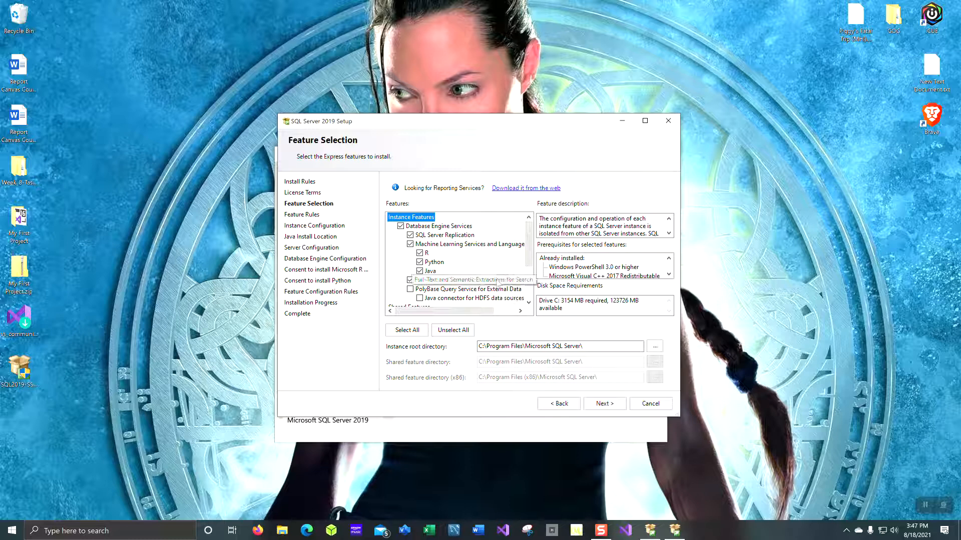
- Review the Express feature list and continue with the default features and instance root directory
{"action": "scroll", "coordinate": [500, 285], "scroll_direction": "down", "scroll_amount": 2}
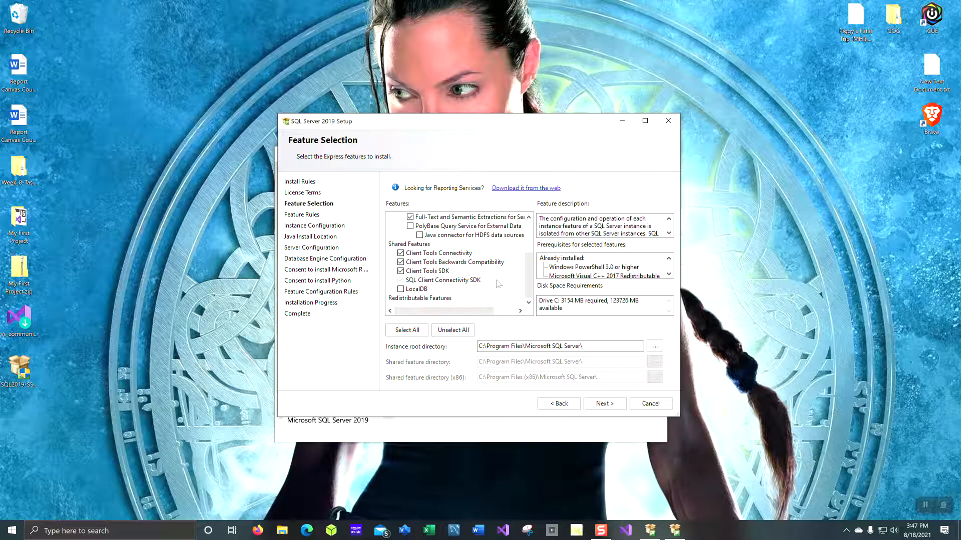
{"action": "scroll", "coordinate": [498, 284], "scroll_direction": "up", "scroll_amount": 2}
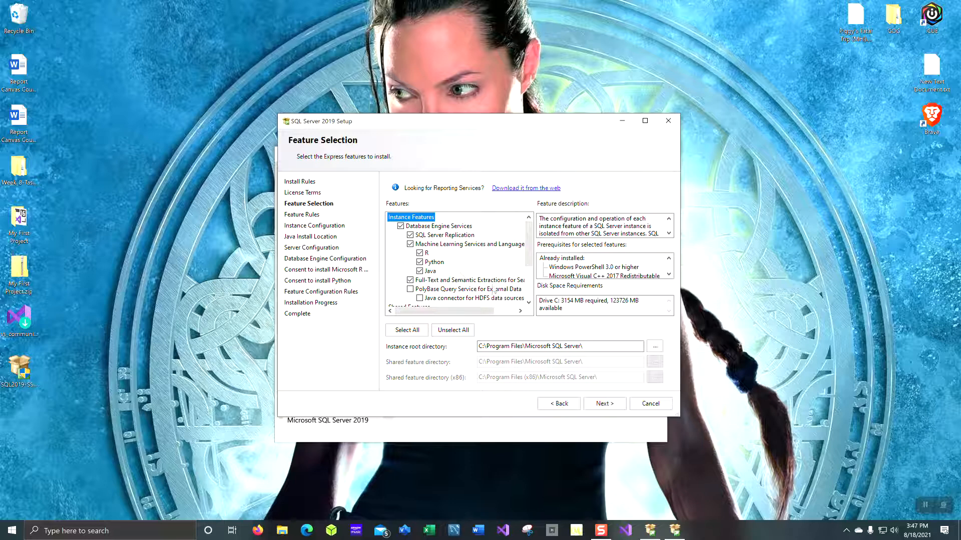
{"action": "scroll", "coordinate": [494, 290], "scroll_direction": "down", "scroll_amount": 1}
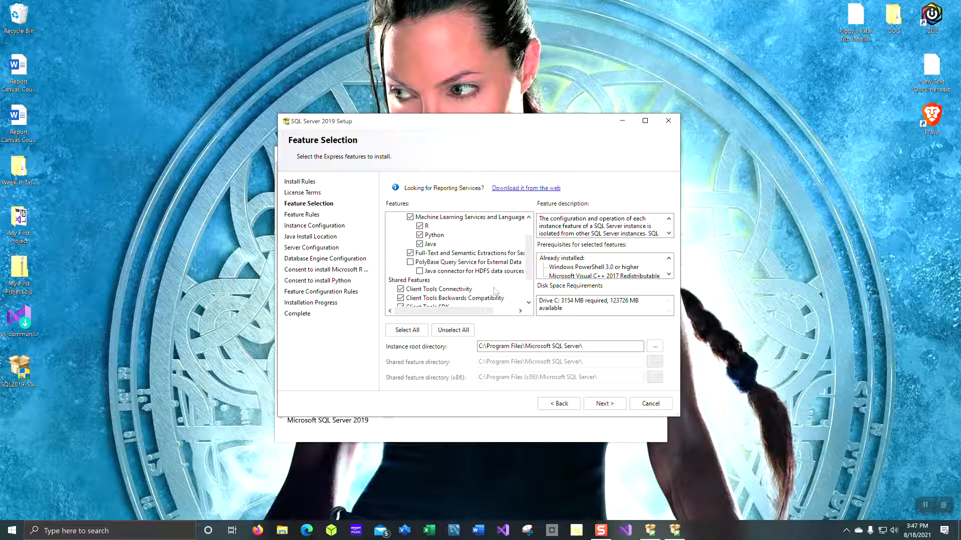
{"action": "scroll", "coordinate": [495, 290], "scroll_direction": "down", "scroll_amount": 2}
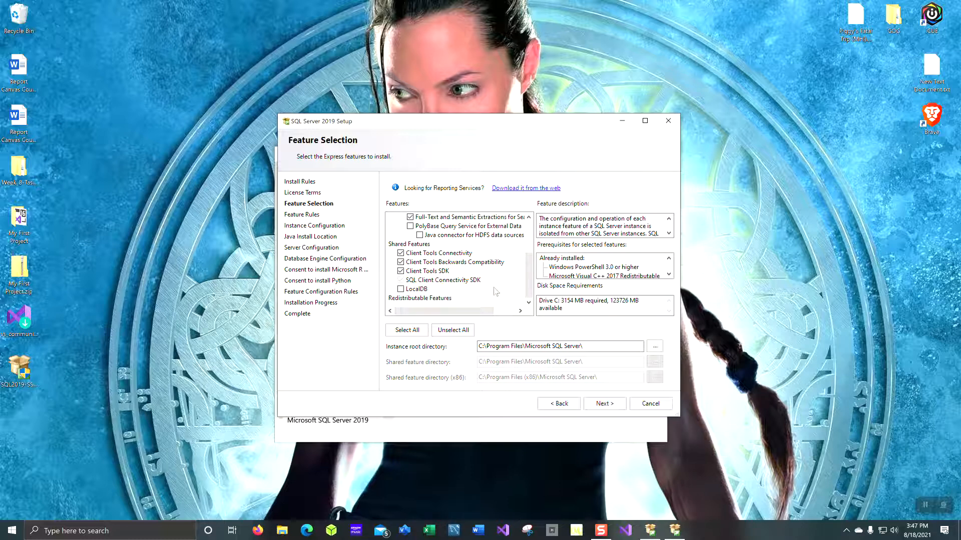
{"action": "left_click", "coordinate": [619, 409]}
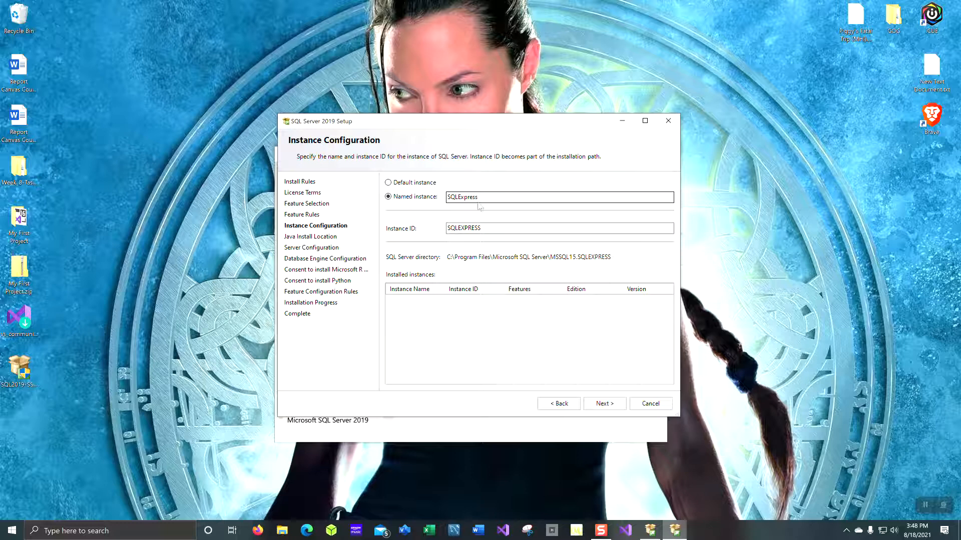
- Accept the default configuration with named instance SQLExpress, the included Open JRE 11.0.3, default service accounts and Windows authentication mode
{"action": "left_click", "coordinate": [607, 404]}
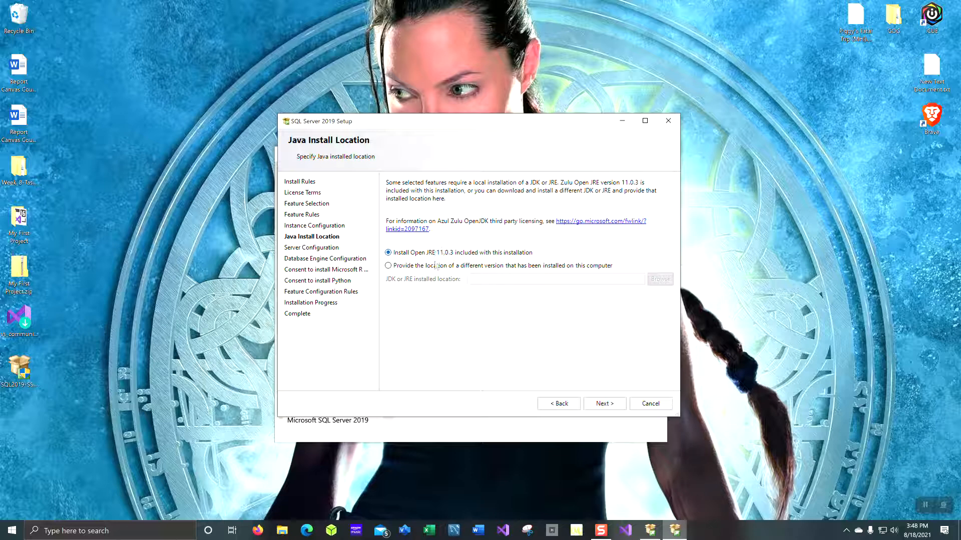
{"action": "left_click", "coordinate": [604, 404]}
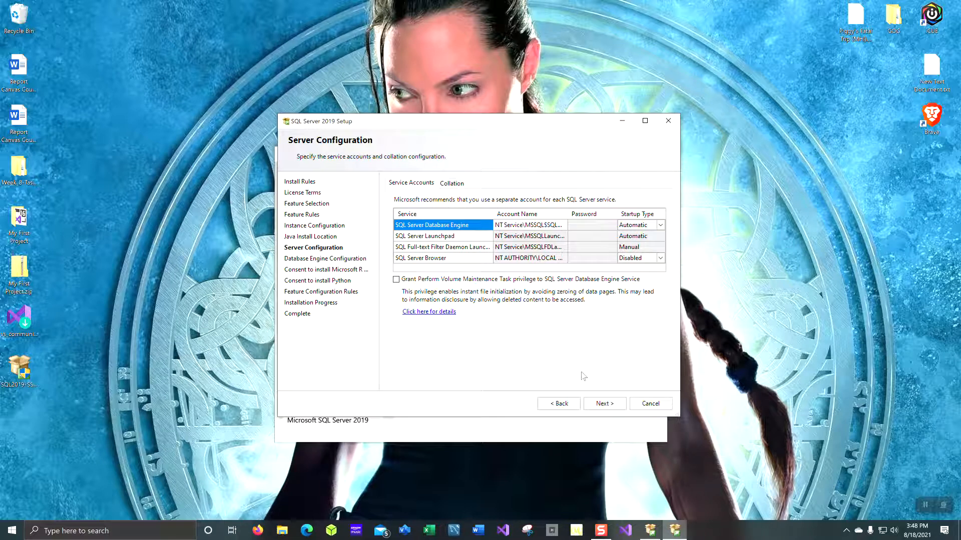
{"action": "left_click", "coordinate": [605, 403]}
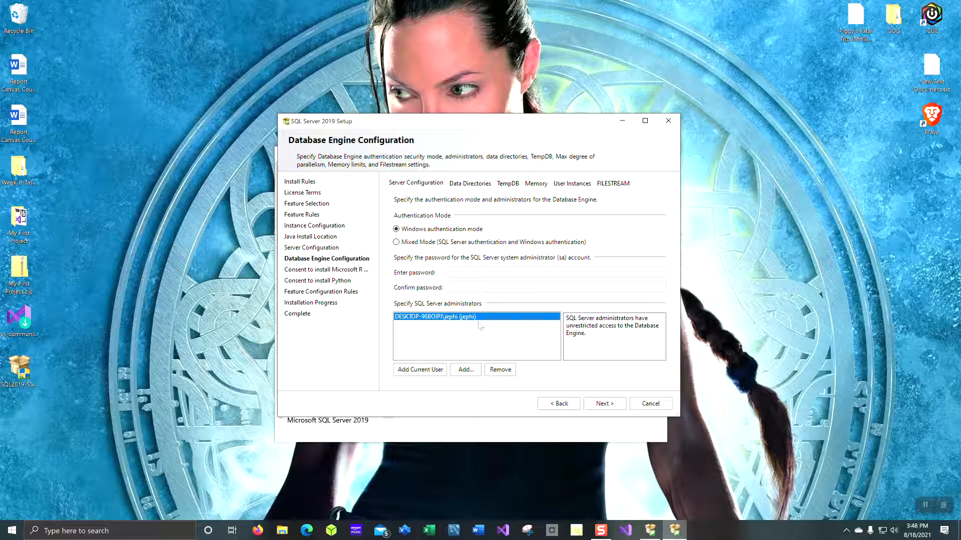
{"action": "left_click", "coordinate": [611, 404]}
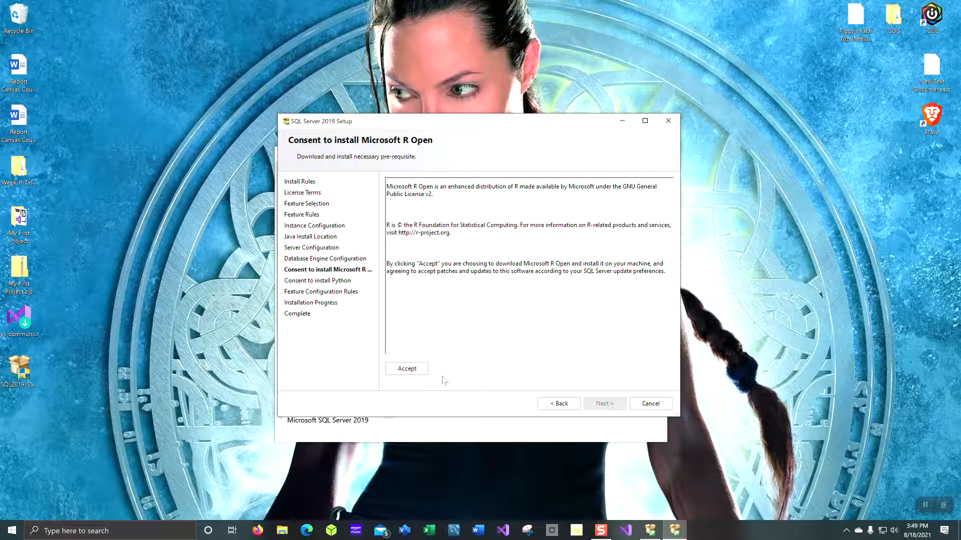
- Accept the consents to install Microsoft R Open and Python, and run the SQL Server 2019 installation
{"action": "left_click", "coordinate": [410, 369]}
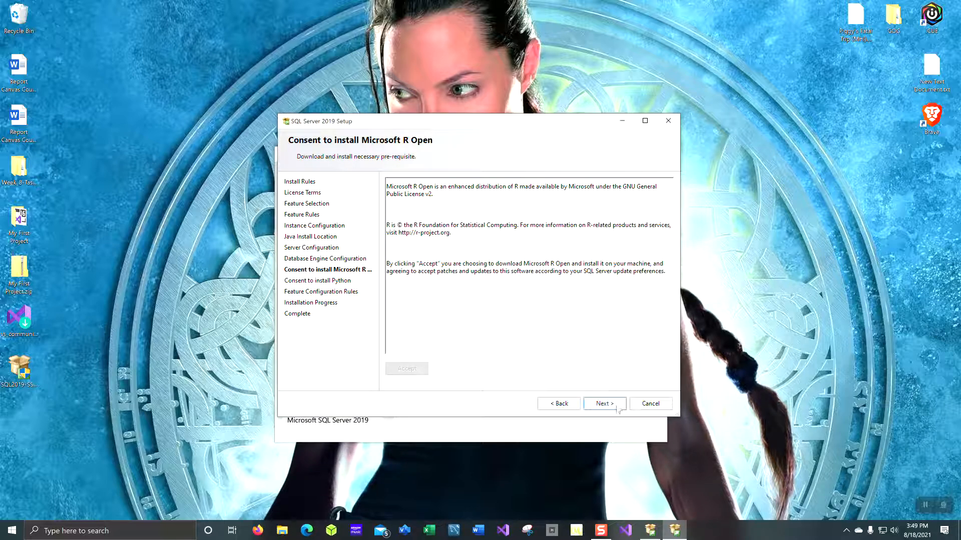
{"action": "left_click", "coordinate": [612, 404]}
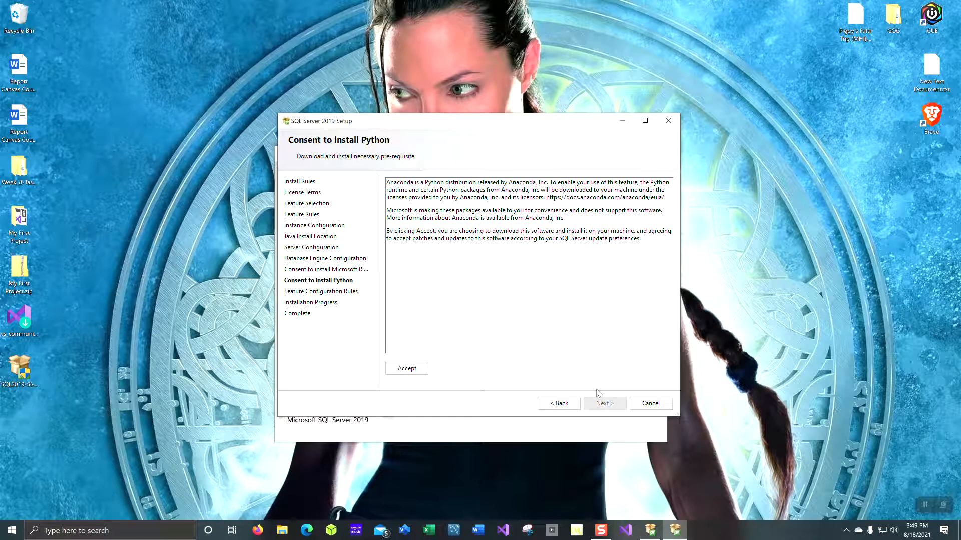
{"action": "left_click", "coordinate": [407, 369]}
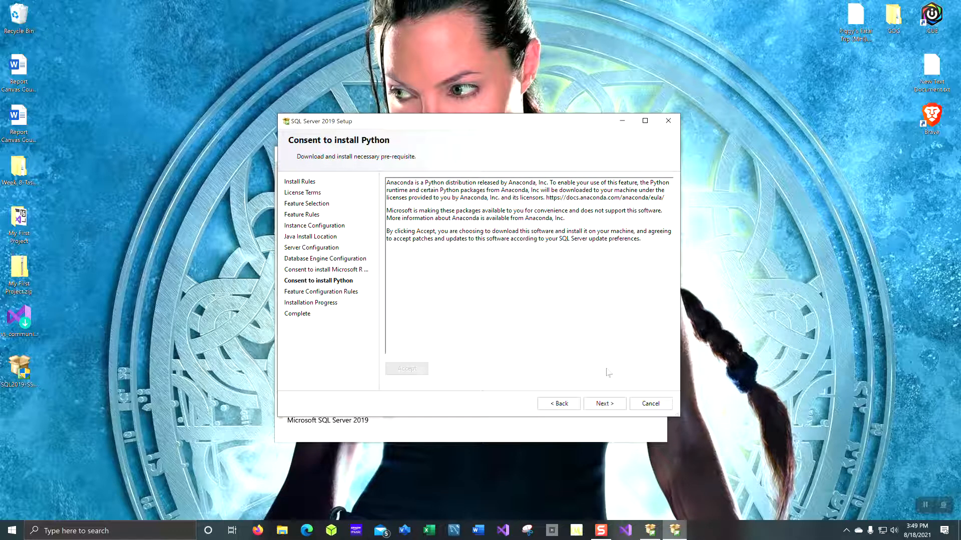
{"action": "left_click", "coordinate": [612, 404]}
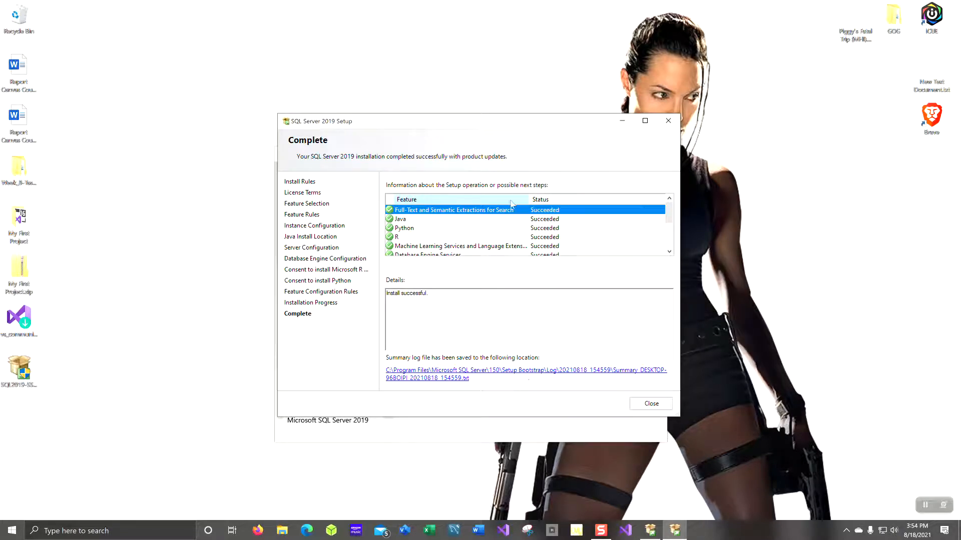
- Review the installation status of every listed feature and close the completed SQL Server 2019 Setup
{"action": "scroll", "coordinate": [508, 213], "scroll_direction": "down", "scroll_amount": 5}
{"action": "scroll", "coordinate": [499, 230], "scroll_direction": "up", "scroll_amount": 5}
{"action": "scroll", "coordinate": [495, 235], "scroll_direction": "down", "scroll_amount": 5}
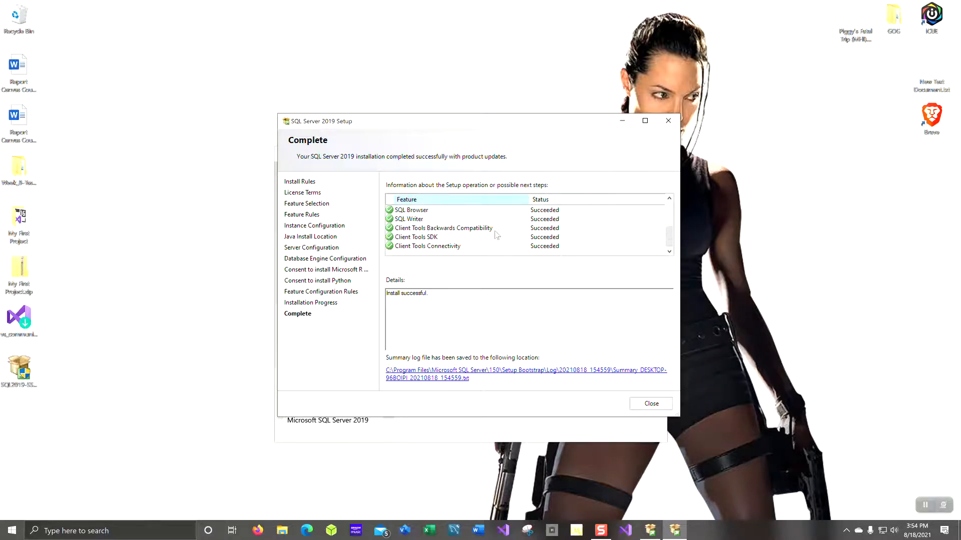
{"action": "scroll", "coordinate": [493, 238], "scroll_direction": "up", "scroll_amount": 5}
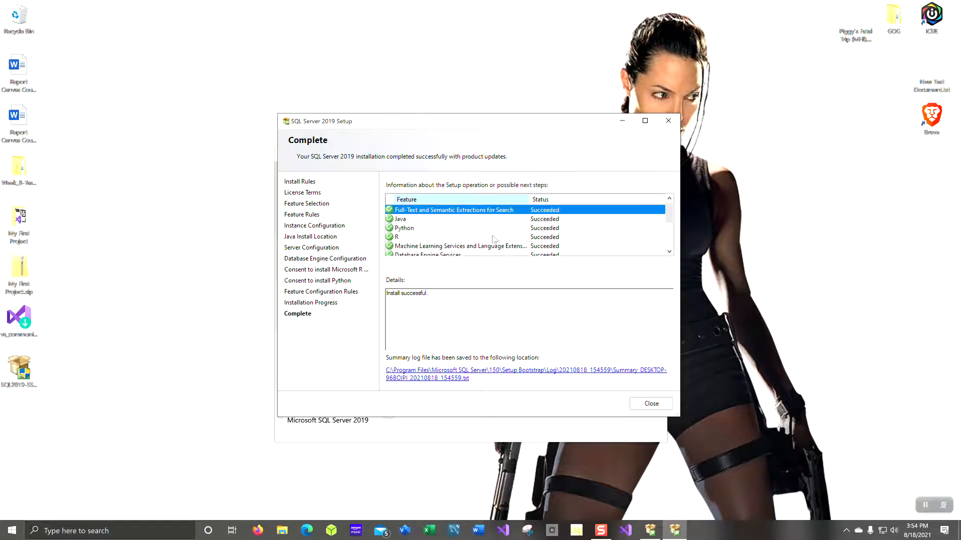
{"action": "scroll", "coordinate": [493, 239], "scroll_direction": "down", "scroll_amount": 5}
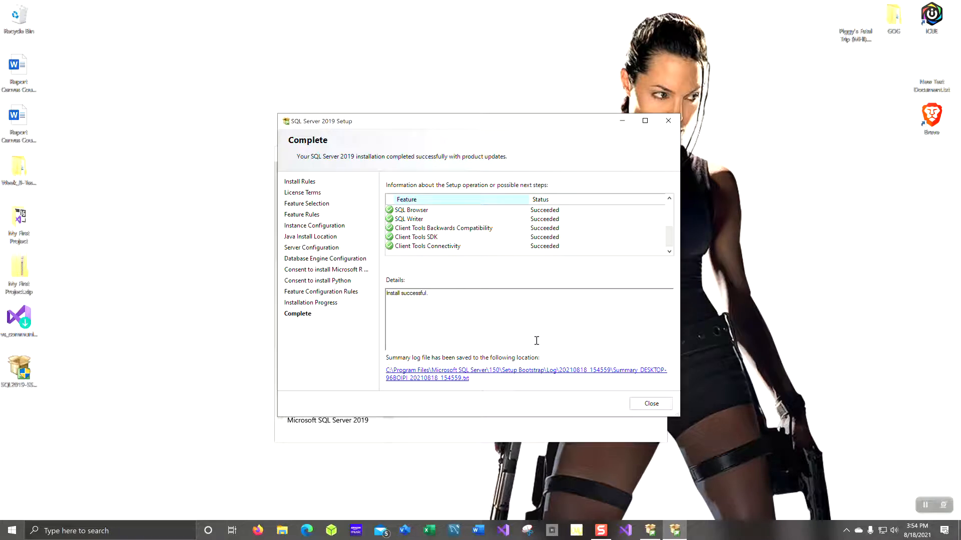
{"action": "left_click", "coordinate": [644, 404]}
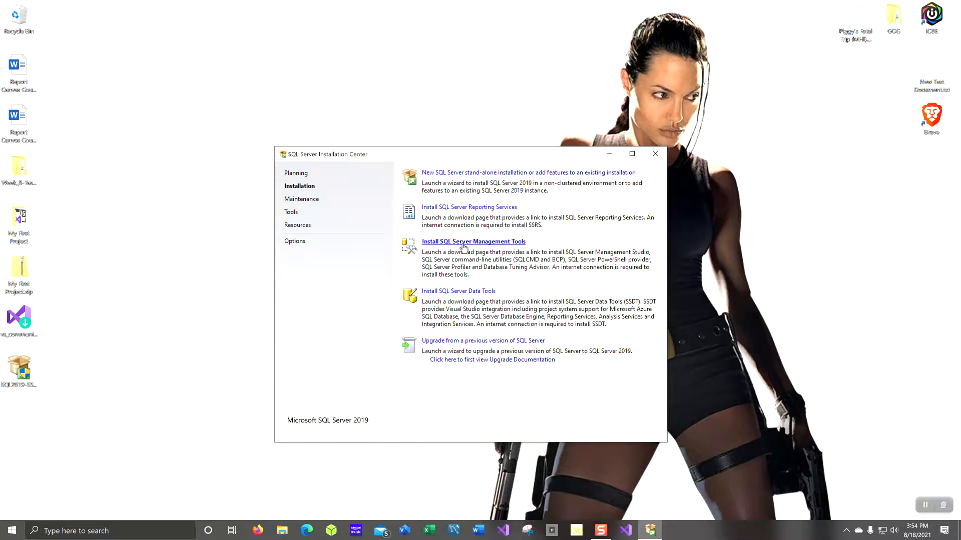
- Download the SQL Server Management Studio (SSMS) 18.9.2 installer through the Installation Center's management tools link, and close the browser
{"action": "left_click", "coordinate": [464, 245]}
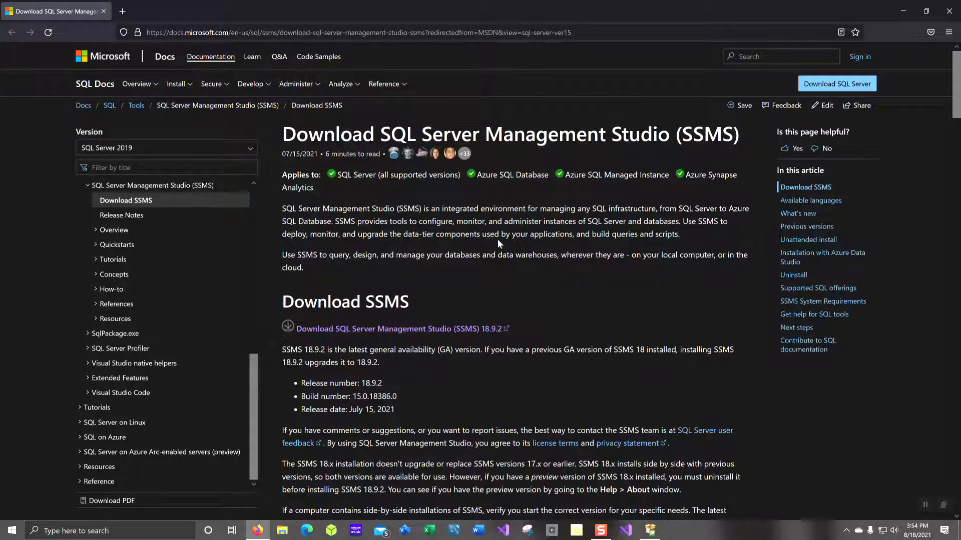
{"action": "left_click", "coordinate": [414, 332]}
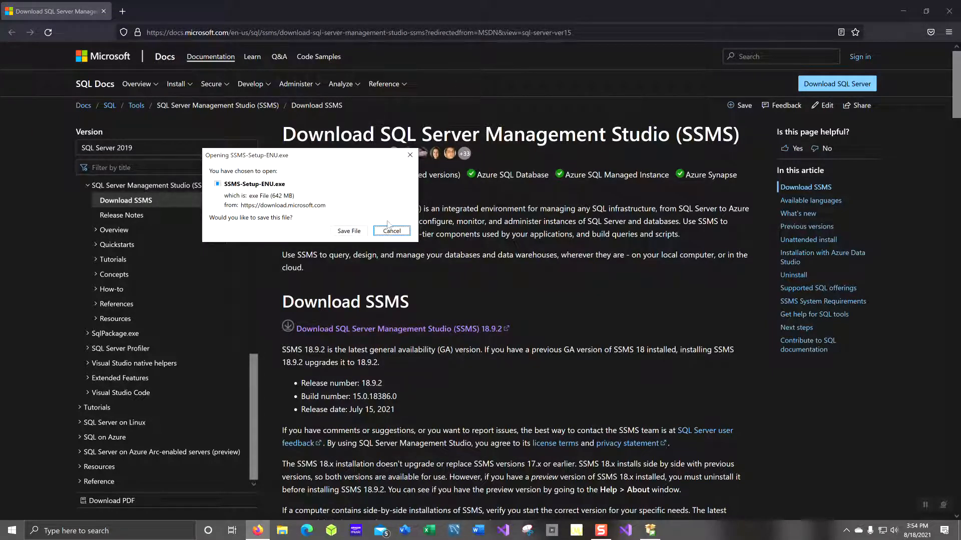
{"action": "left_click", "coordinate": [348, 231]}
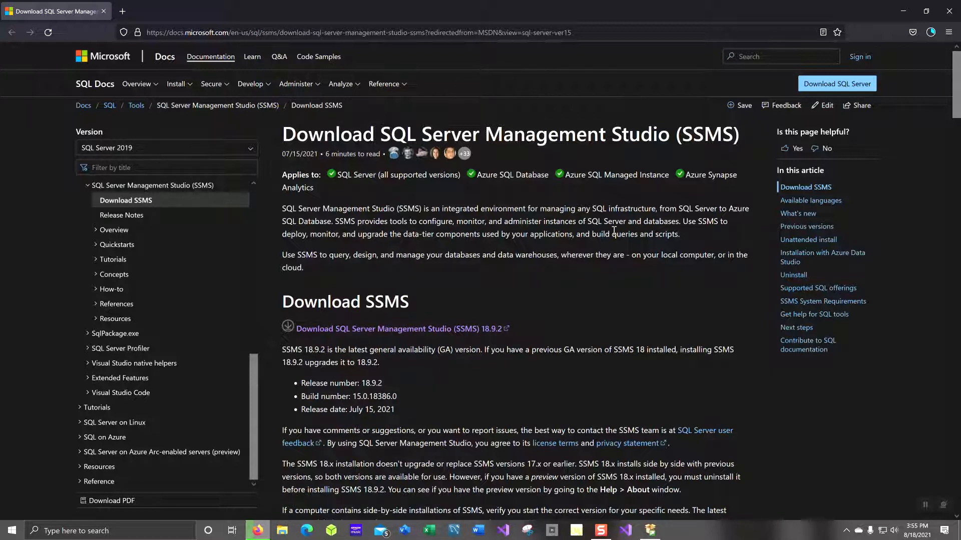
{"action": "left_click", "coordinate": [899, 14]}
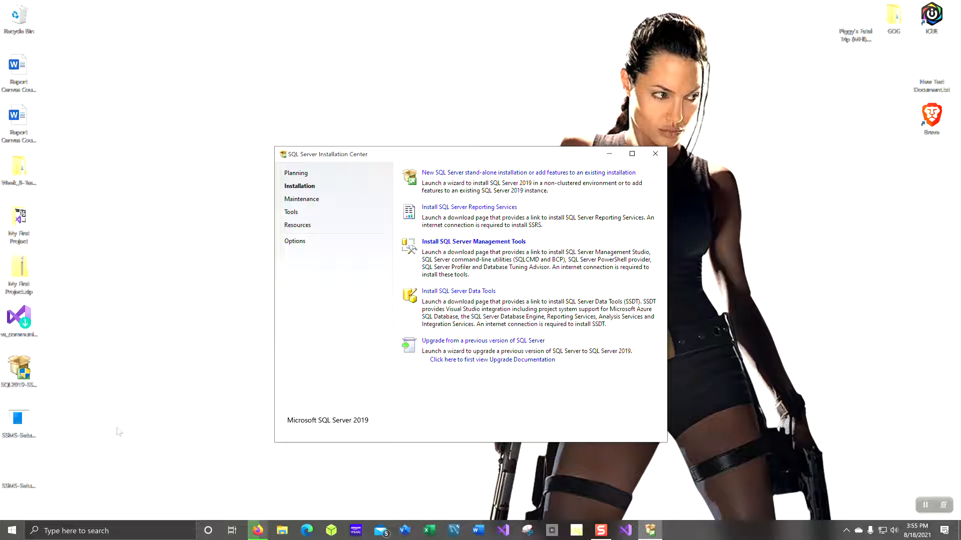
{"action": "left_click", "coordinate": [258, 530]}
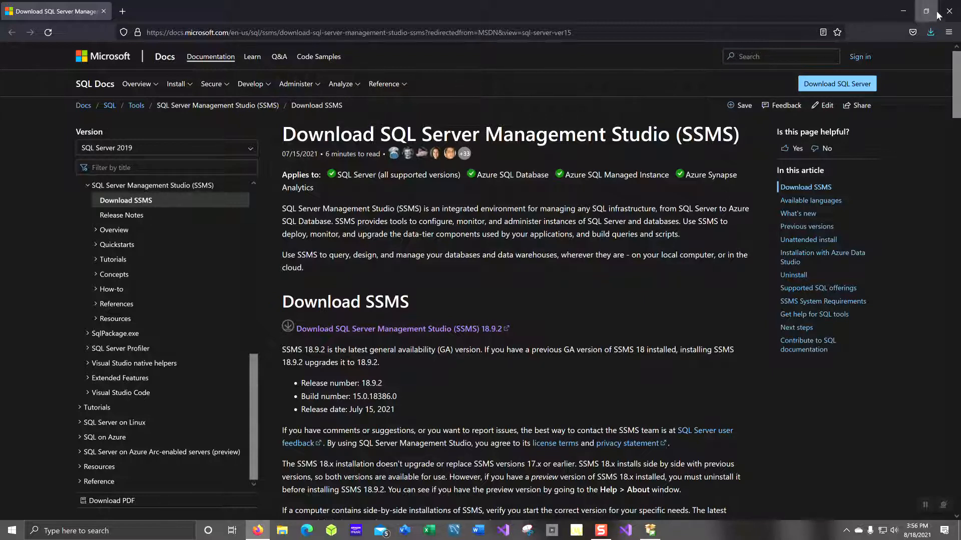
{"action": "left_click", "coordinate": [954, 11]}
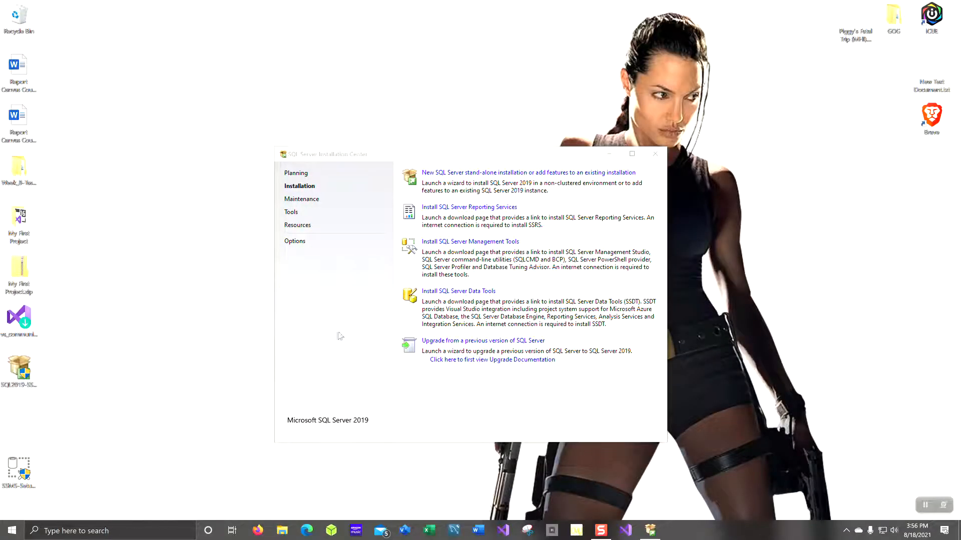
- Run SSMS-Setup-ENU.exe and install SQL Server Management Studio 18.9.2 to the default location, granting the requested permission
{"action": "left_click", "coordinate": [21, 470]}
{"action": "mouse_move", "coordinate": [28, 475]}
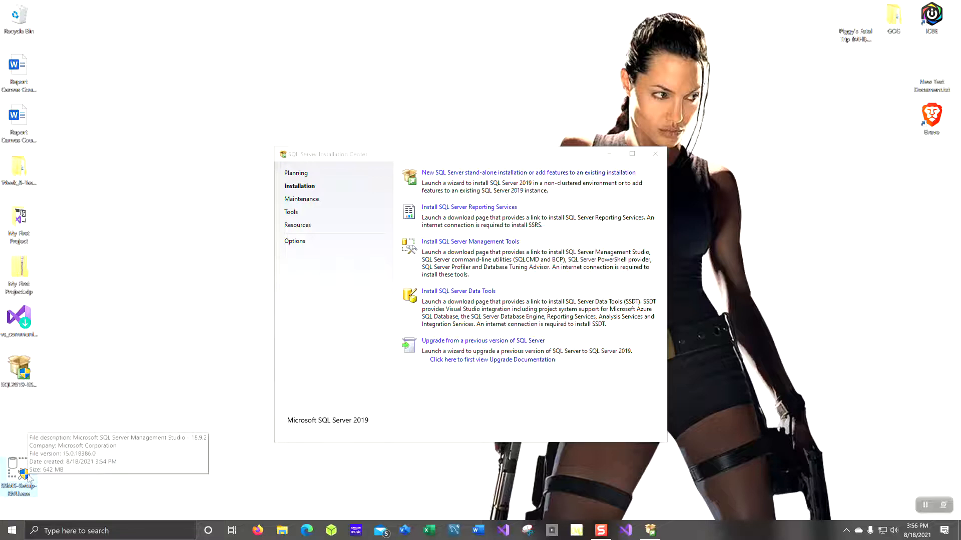
{"action": "double_click", "coordinate": [29, 476]}
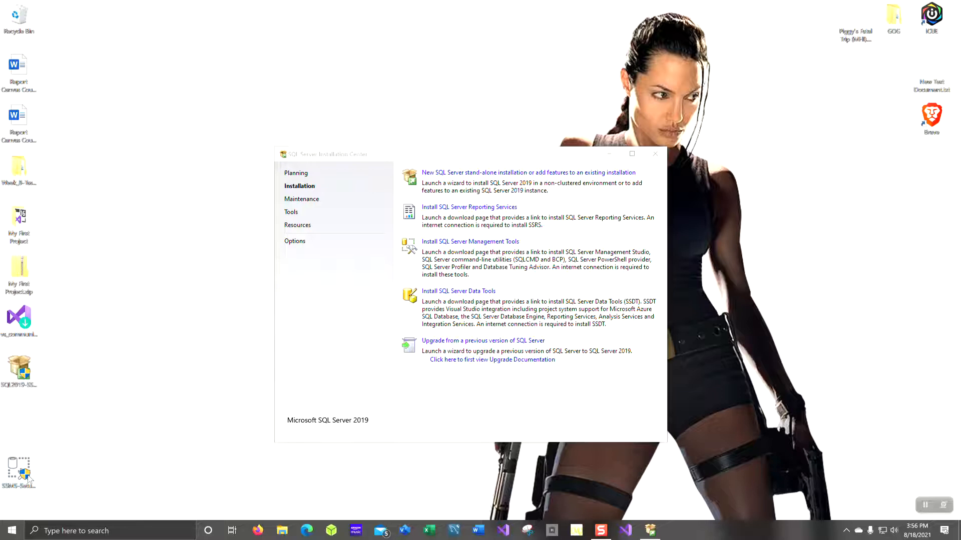
{"action": "left_click", "coordinate": [27, 476]}
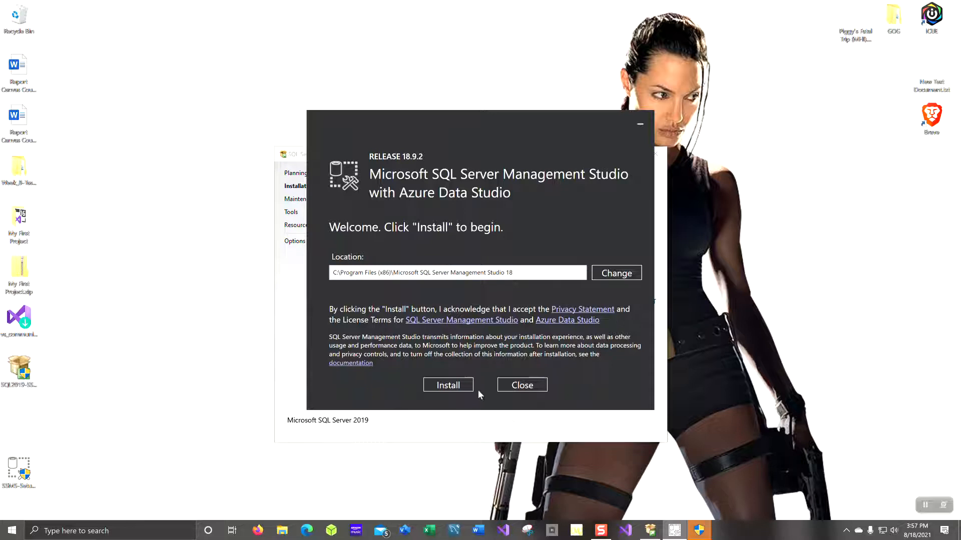
{"action": "left_click", "coordinate": [456, 387]}
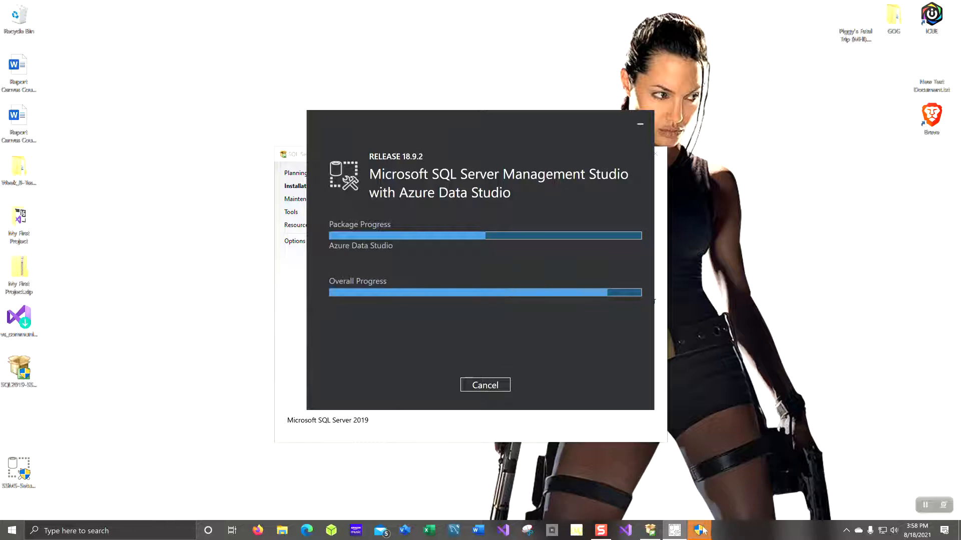
{"action": "mouse_move", "coordinate": [700, 533]}
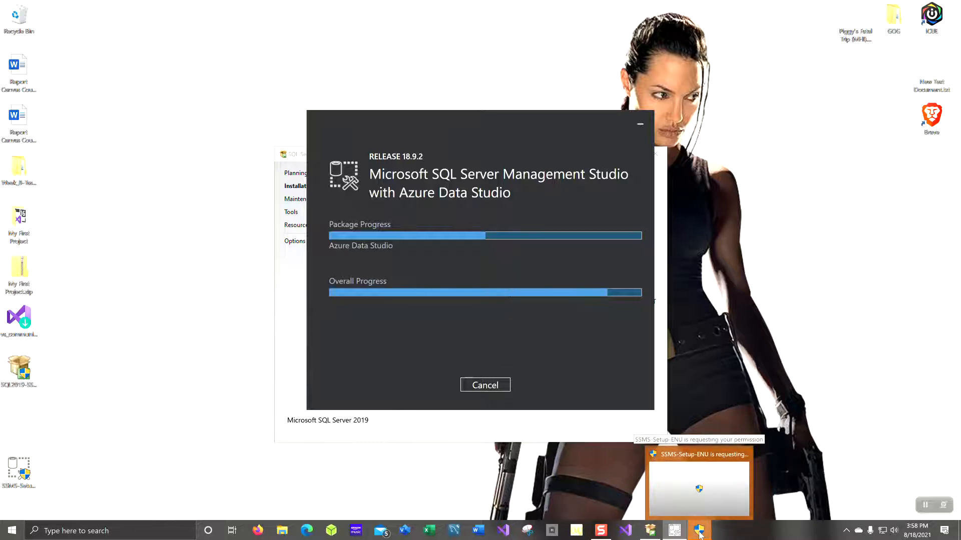
{"action": "left_click", "coordinate": [699, 533]}
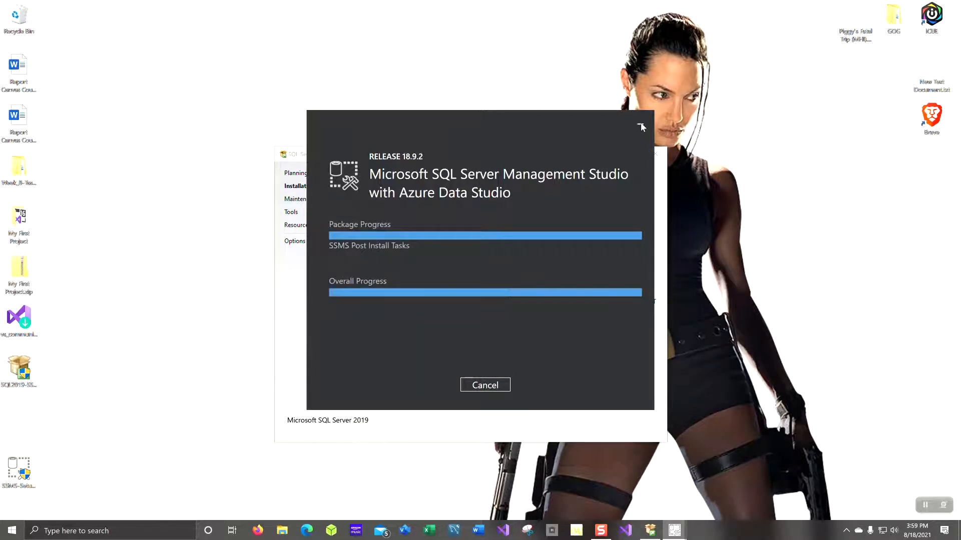
- Close the SQL Server Installation Center and pin SQL Server Management Studio to the taskbar
{"action": "left_click", "coordinate": [640, 126]}
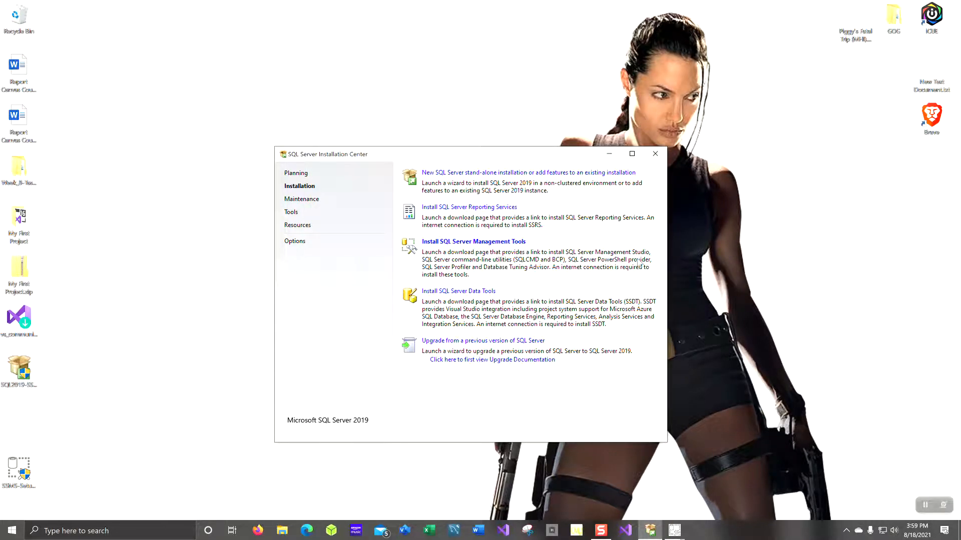
{"action": "left_click", "coordinate": [655, 154]}
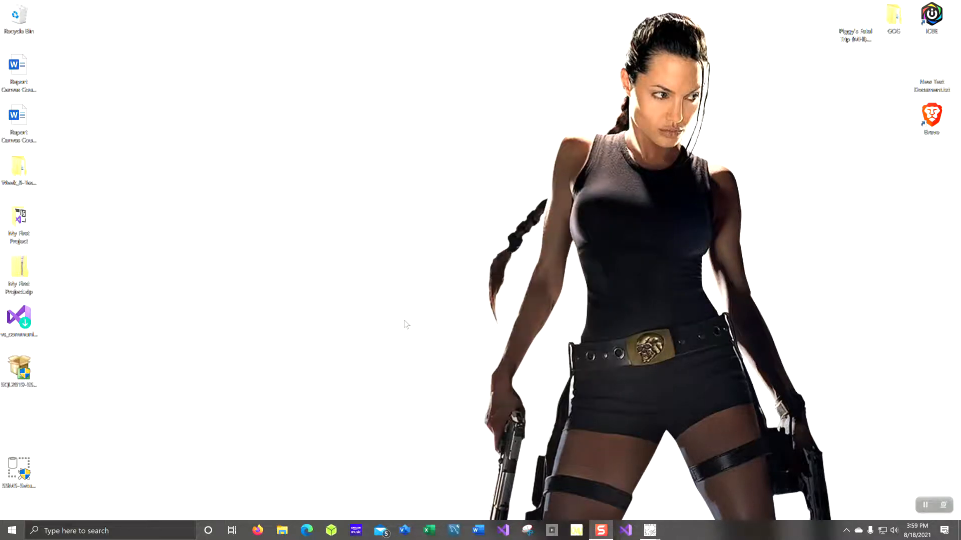
{"action": "left_click", "coordinate": [12, 530]}
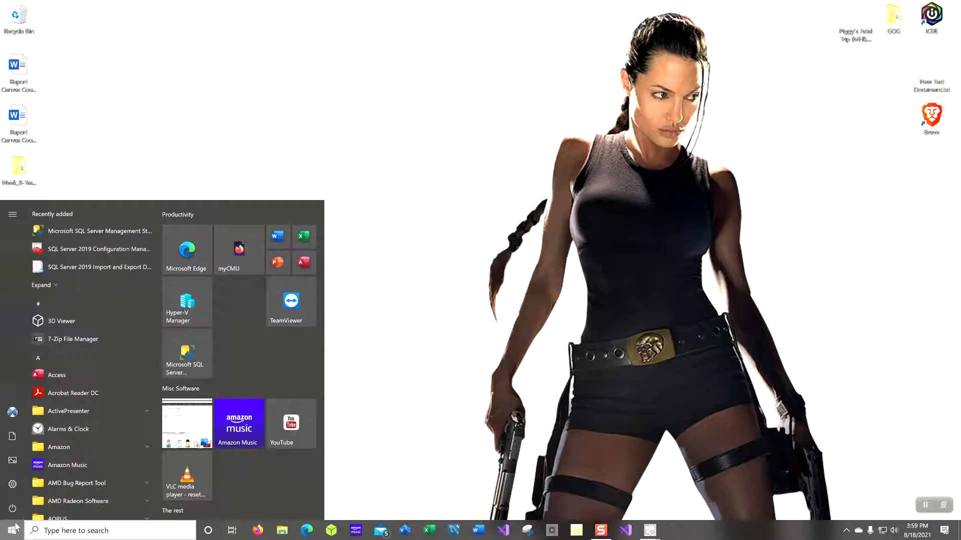
{"action": "right_click", "coordinate": [97, 232]}
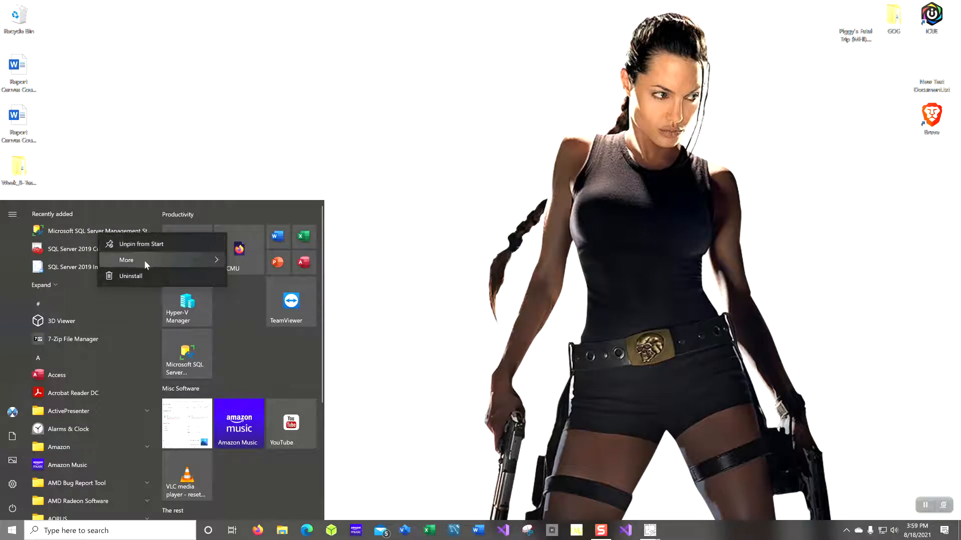
{"action": "mouse_move", "coordinate": [144, 260]}
{"action": "left_click", "coordinate": [255, 264]}
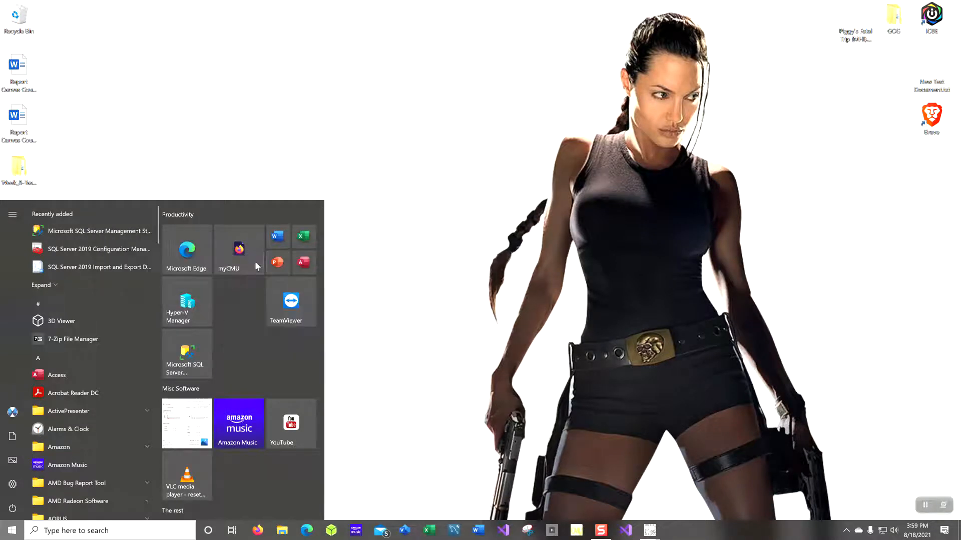
{"action": "left_click", "coordinate": [406, 324]}
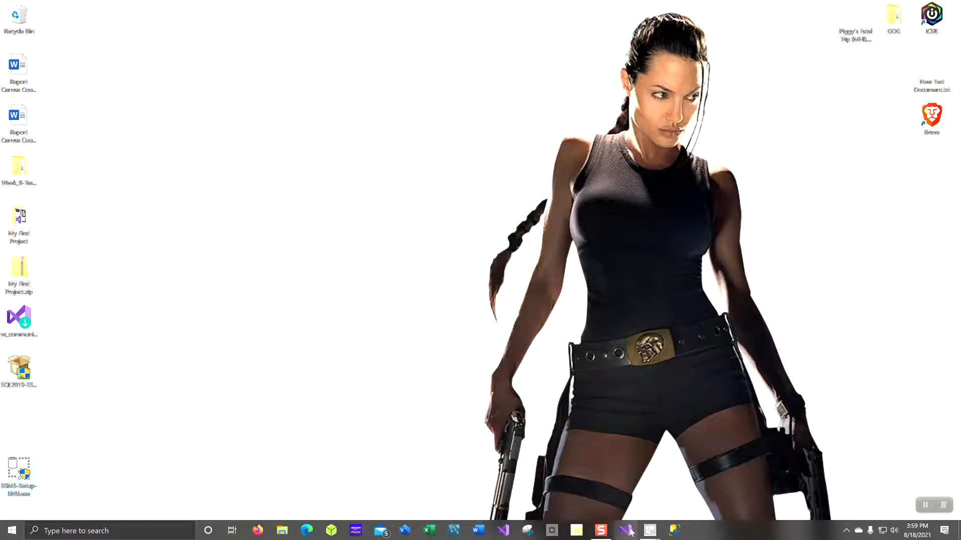
- Close both open windows of the SQL Server Management Studio installer
{"action": "mouse_move", "coordinate": [650, 534]}
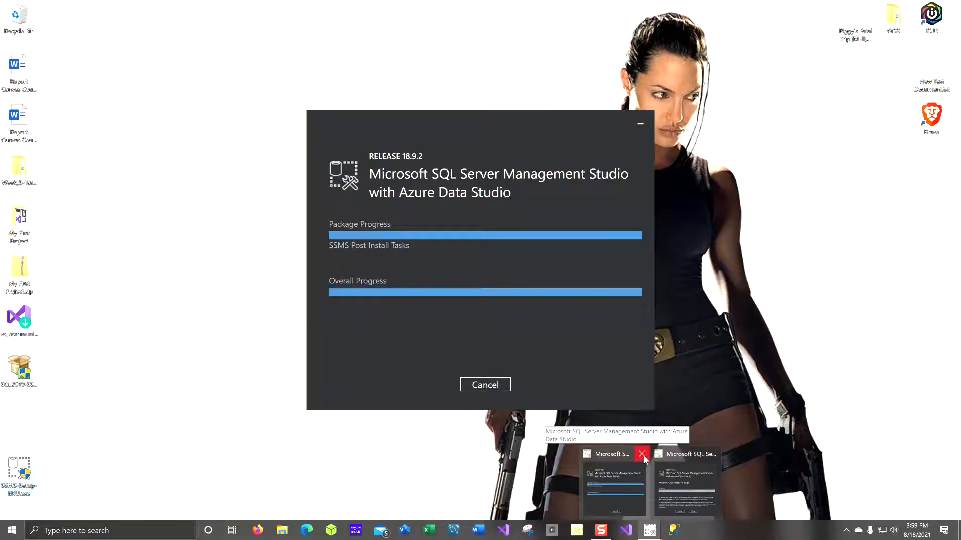
{"action": "left_click", "coordinate": [642, 455]}
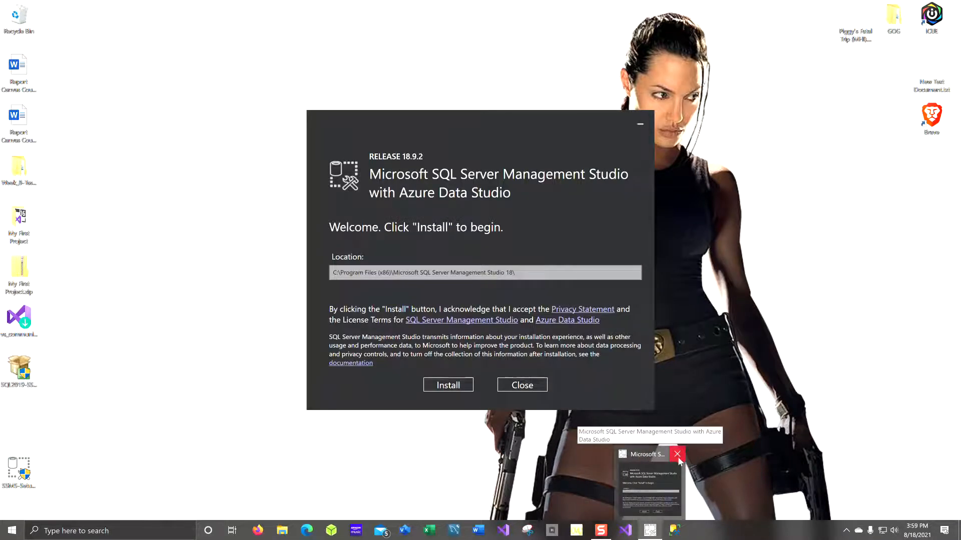
{"action": "left_click", "coordinate": [678, 455]}
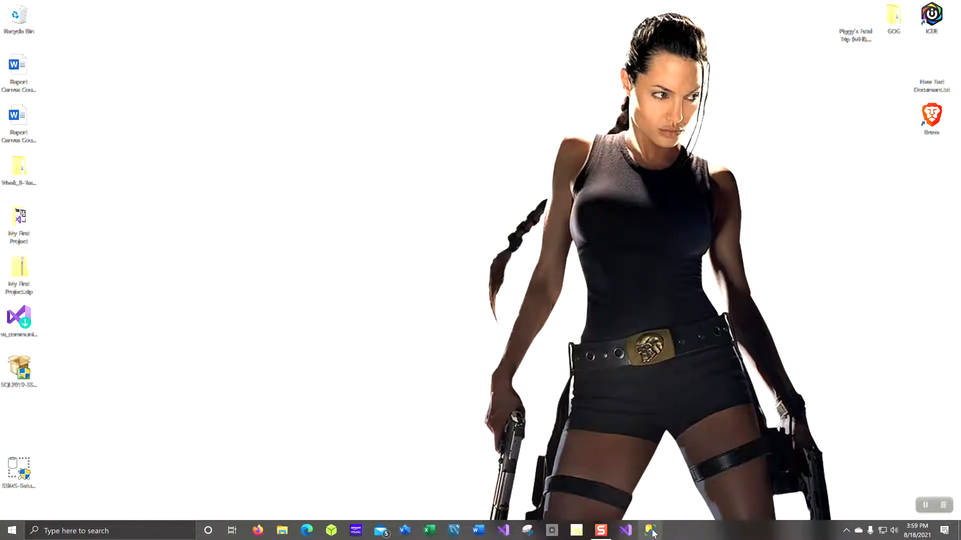
- Connect SQL Server Management Studio to the local SQLEXPRESS database engine with Windows Authentication and check its Databases folder
{"action": "left_click", "coordinate": [652, 531]}
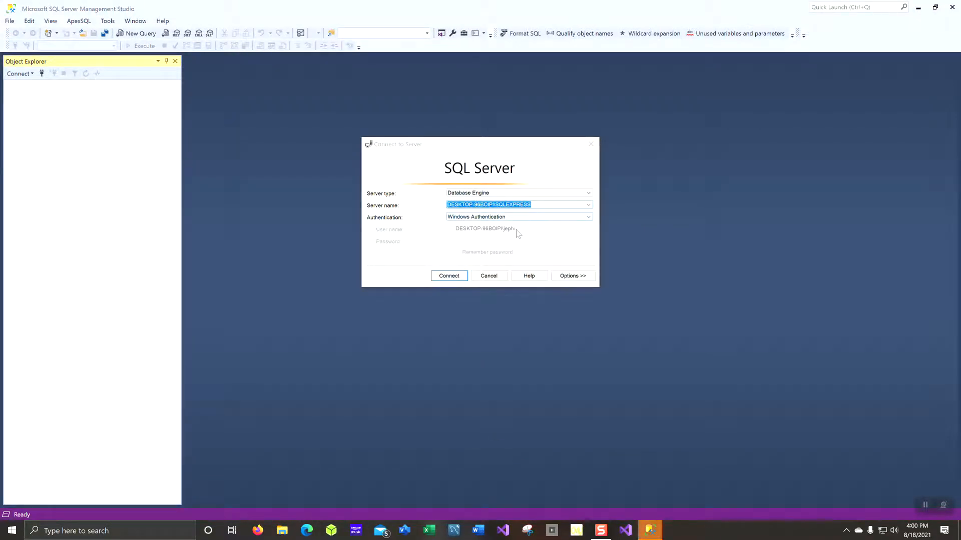
{"action": "left_click", "coordinate": [454, 279]}
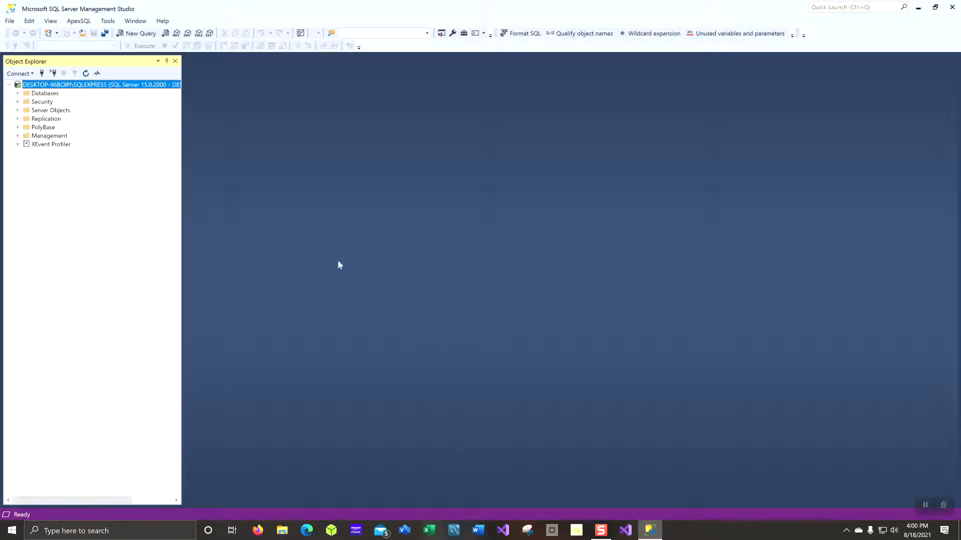
{"action": "left_click", "coordinate": [18, 94]}
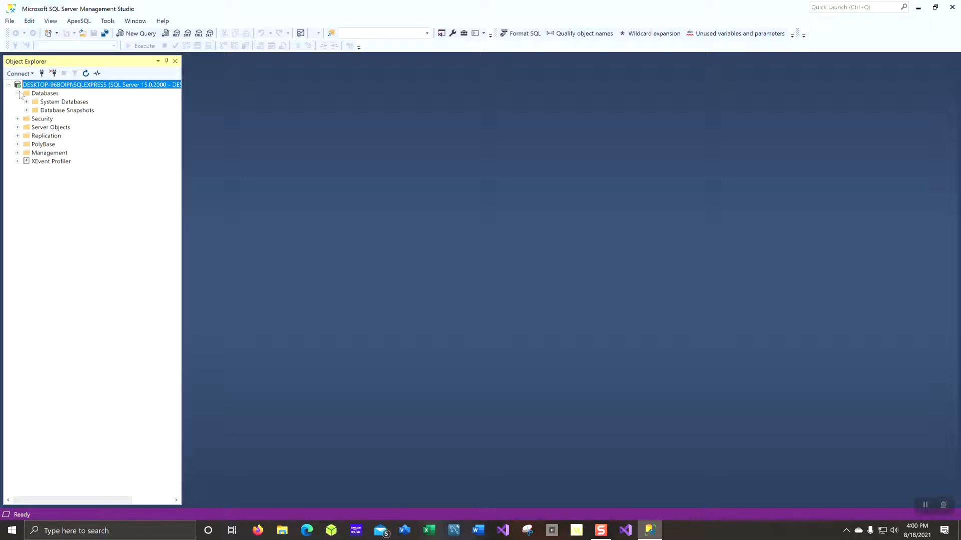
{"action": "left_click", "coordinate": [18, 94]}
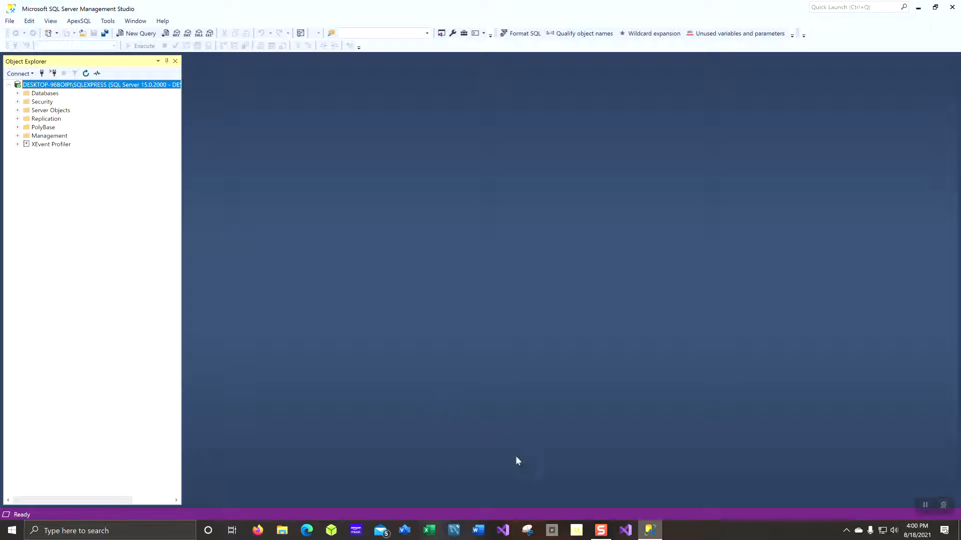
- In the browser, sign in to Canvas from the CMU site with the account password and open the Fall 2021 Database Systems & SQL - OA course
{"action": "left_click", "coordinate": [552, 532]}
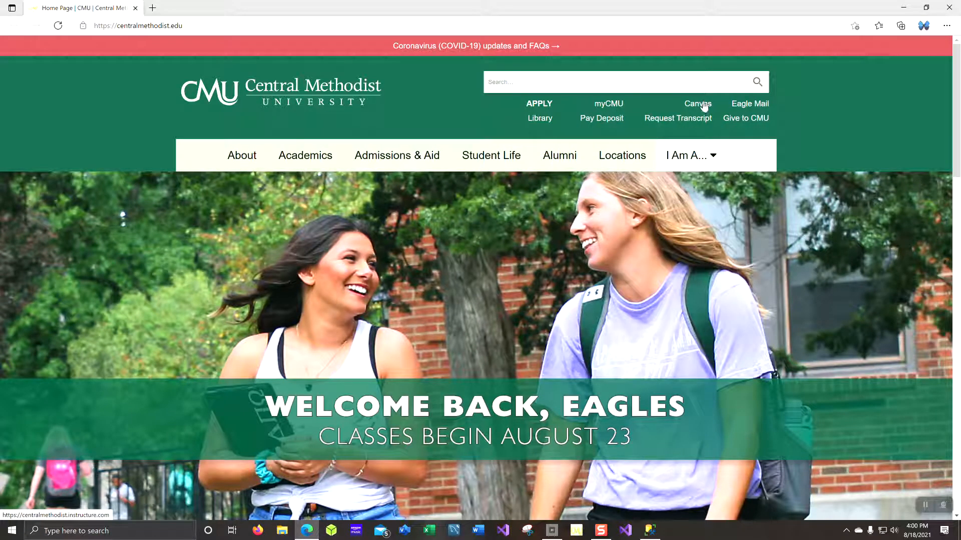
{"action": "left_click", "coordinate": [703, 105]}
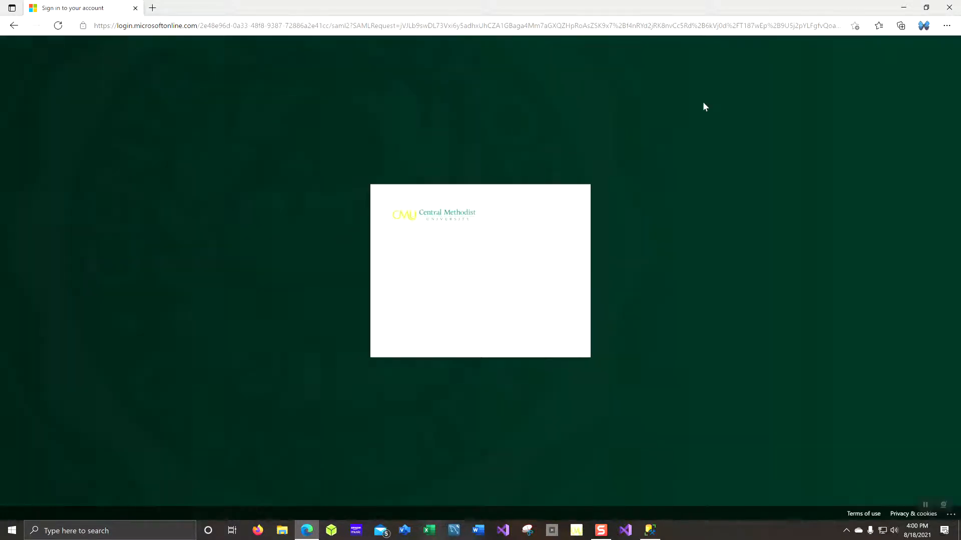
{"action": "left_click", "coordinate": [473, 271]}
{"action": "type", "text": "•••••••••"}
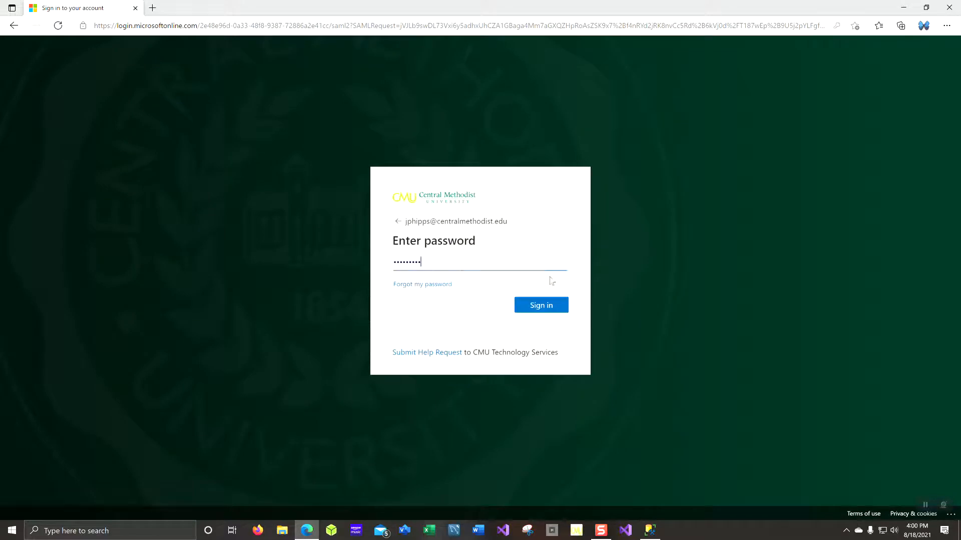
{"action": "left_click", "coordinate": [547, 307]}
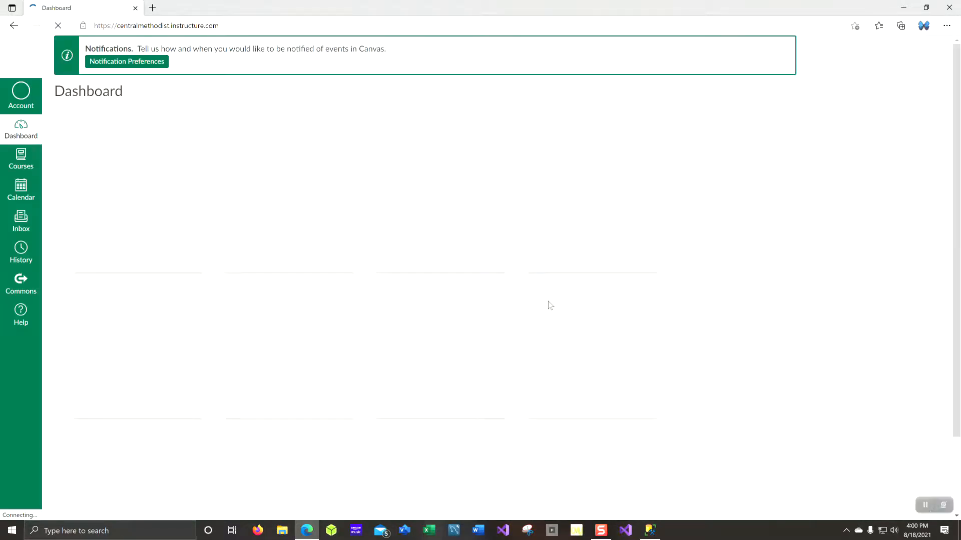
{"action": "left_click_drag", "start_coordinate": [549, 305], "coordinate": [547, 253]}
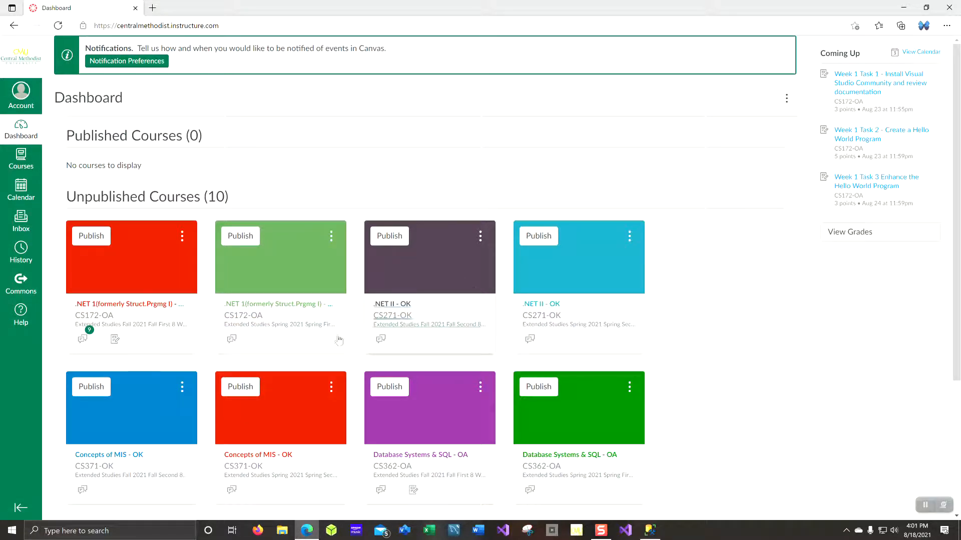
{"action": "left_click", "coordinate": [414, 418]}
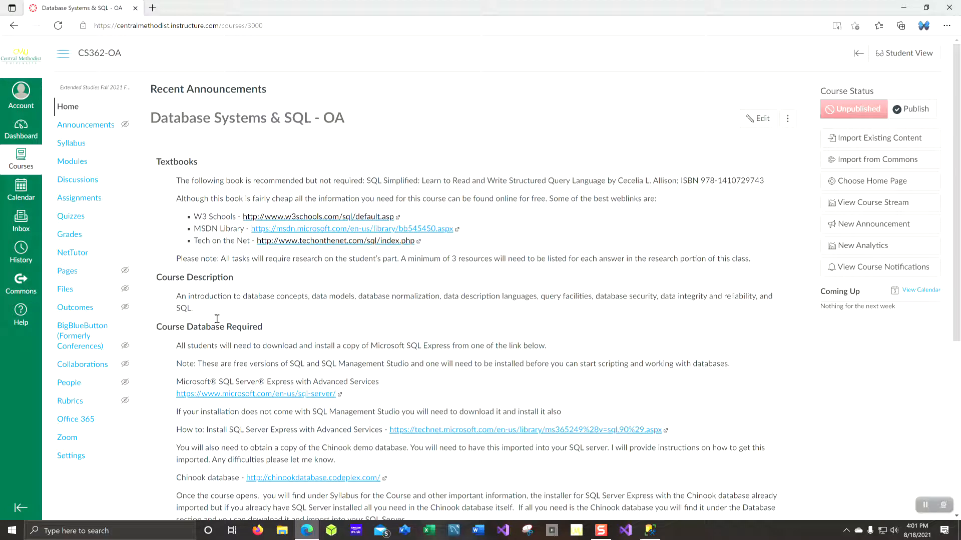
- Look through the course's modules, from General Information to the weekly task lists
{"action": "left_click", "coordinate": [79, 166]}
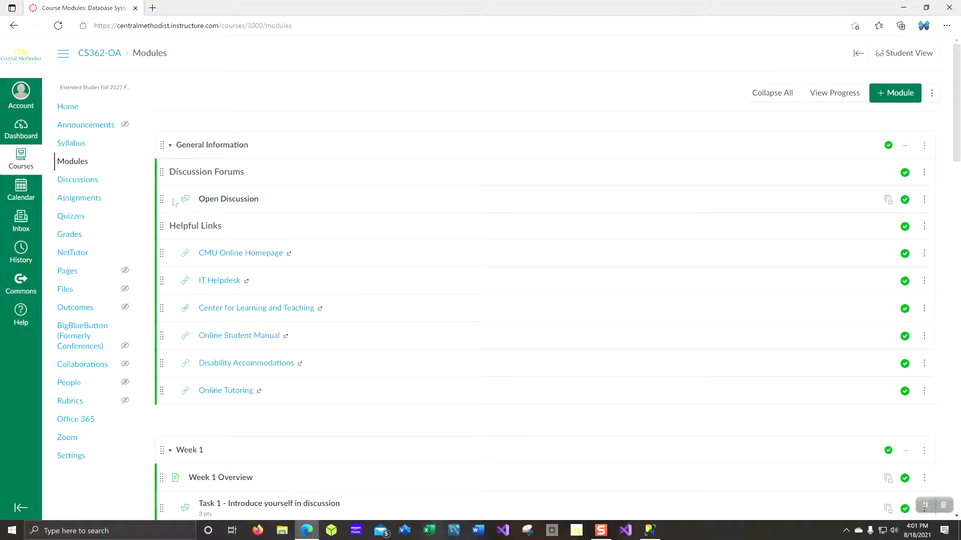
{"action": "scroll", "coordinate": [273, 258], "scroll_direction": "down", "scroll_amount": 12}
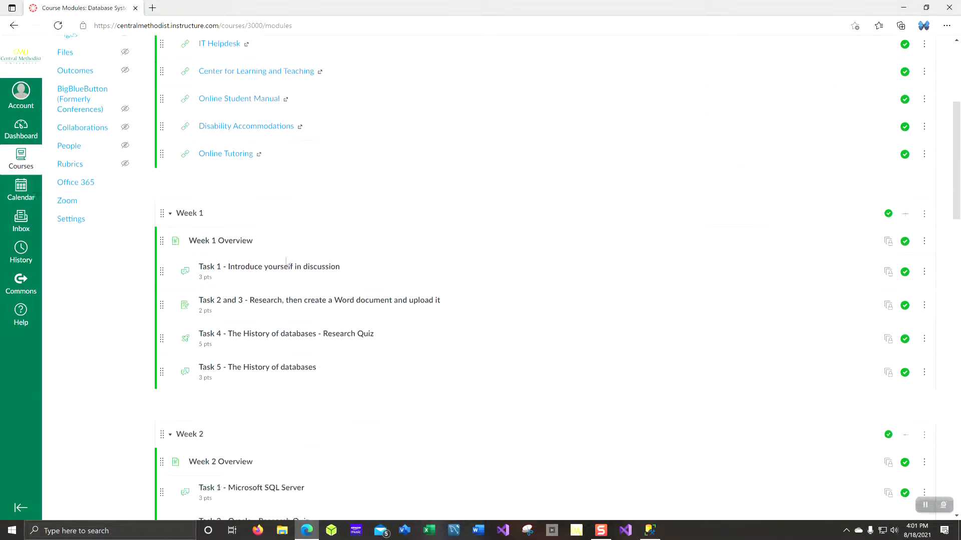
{"action": "scroll", "coordinate": [287, 260], "scroll_direction": "down", "scroll_amount": 2}
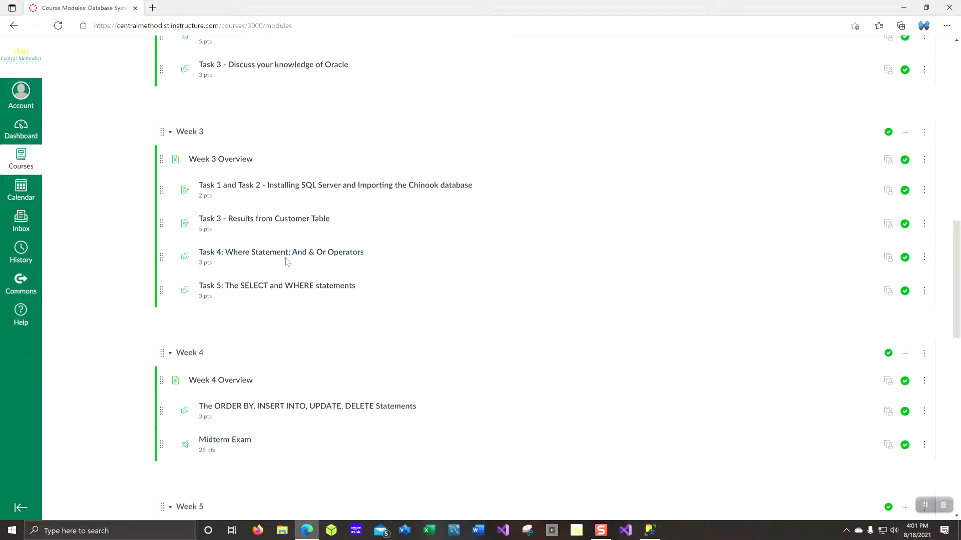
{"action": "scroll", "coordinate": [286, 260], "scroll_direction": "up", "scroll_amount": 14}
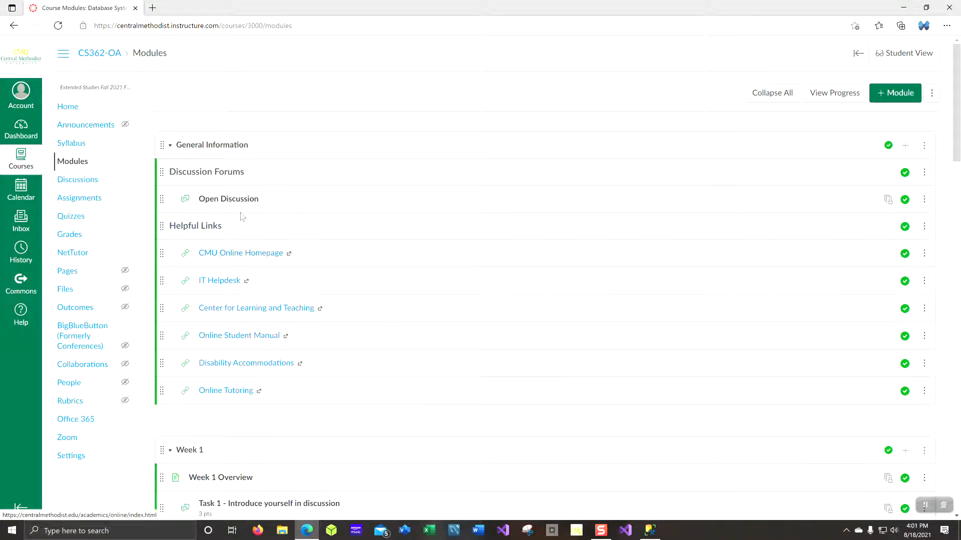
- Open the course syllabus page and preview the Importing the Chinook Database document
{"action": "left_click", "coordinate": [75, 145]}
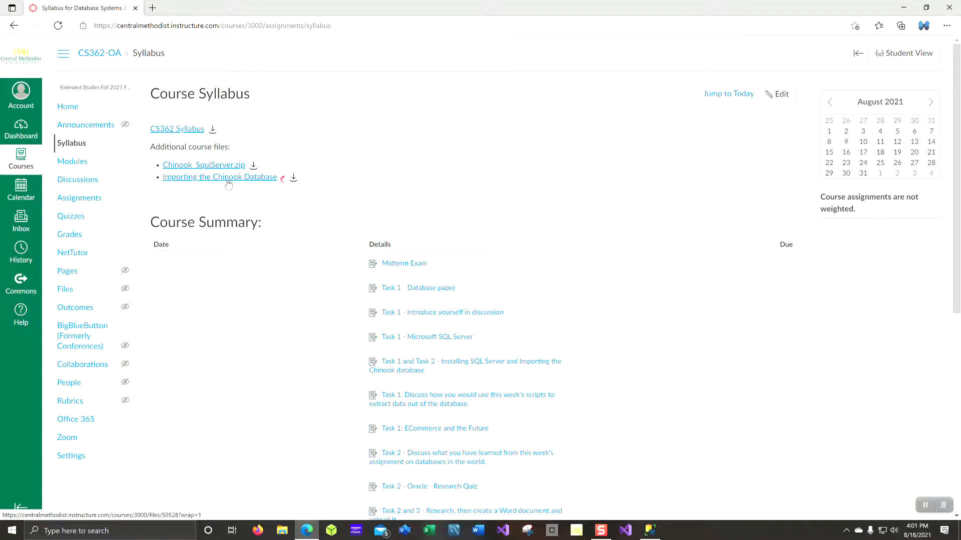
{"action": "left_click", "coordinate": [228, 178]}
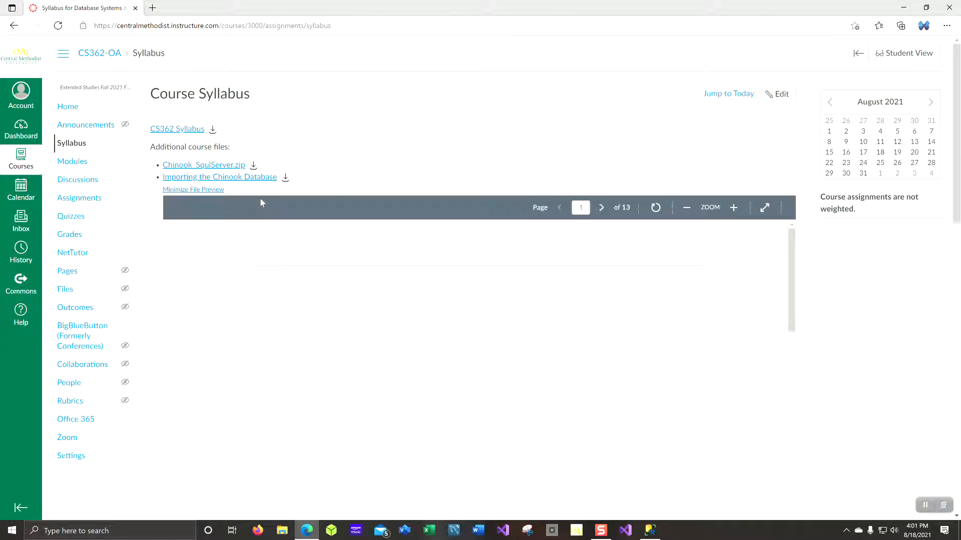
{"action": "scroll", "coordinate": [260, 202], "scroll_direction": "down", "scroll_amount": 8}
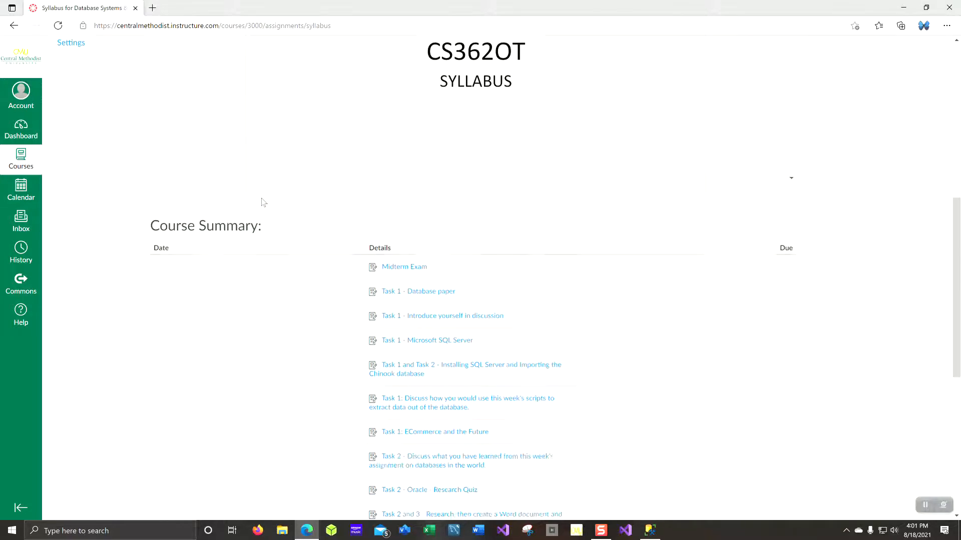
{"action": "scroll", "coordinate": [264, 202], "scroll_direction": "up", "scroll_amount": 10}
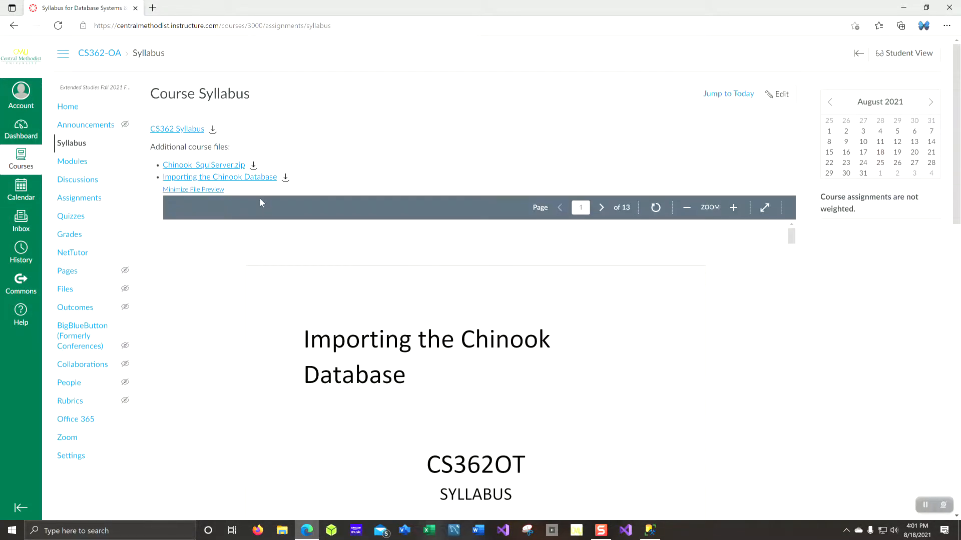
- Download the Chinook SQL Server zip from the additional course files and save it to the Desktop as 32 - Chinook_SqlServer (1).zip
{"action": "left_click", "coordinate": [225, 167]}
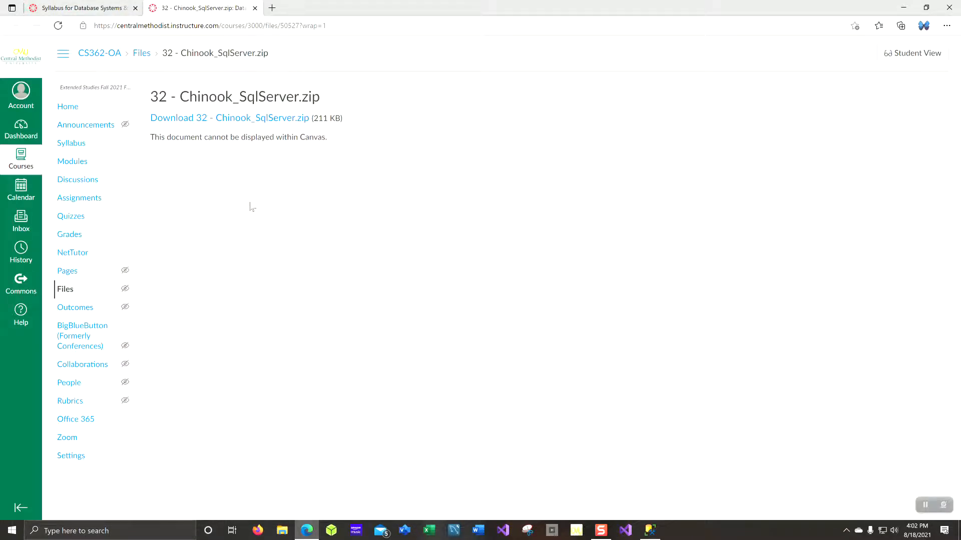
{"action": "left_click", "coordinate": [260, 123]}
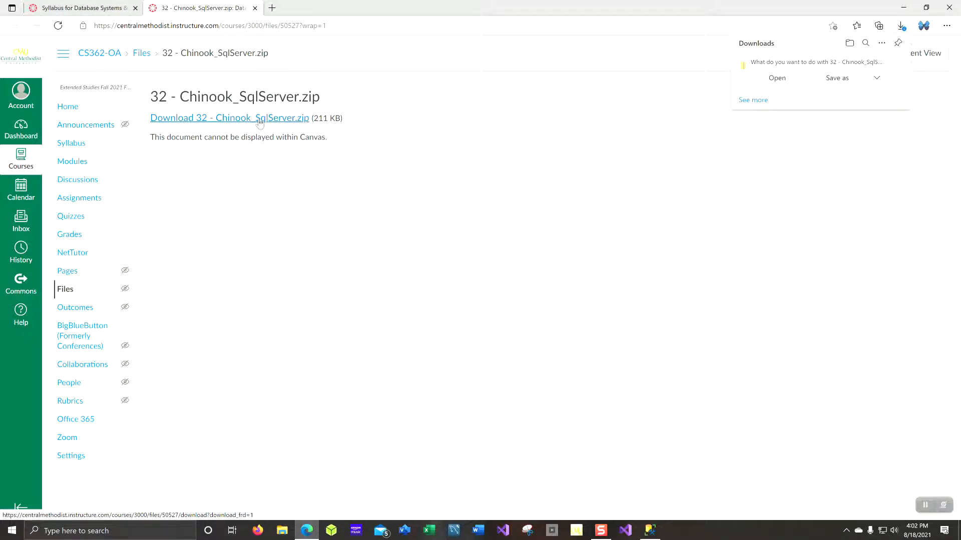
{"action": "left_click", "coordinate": [259, 123]}
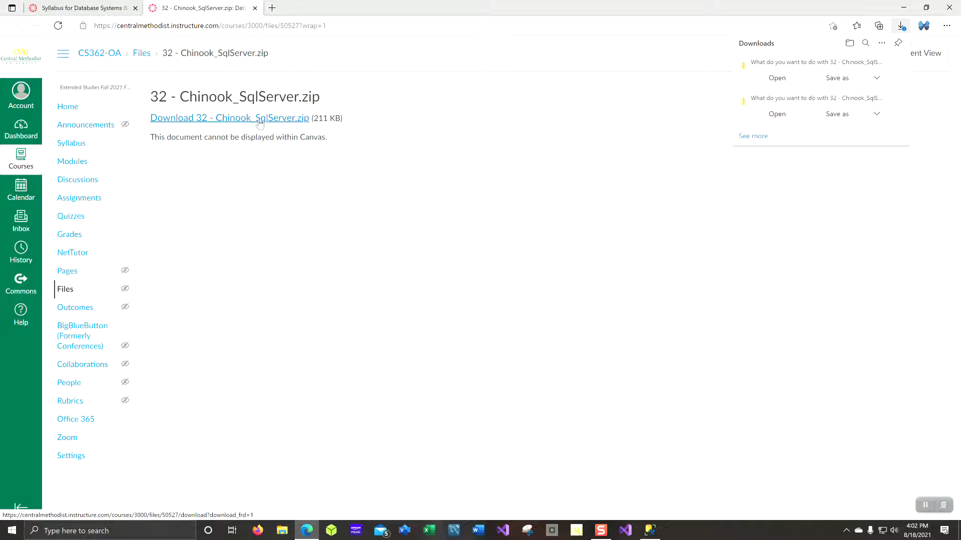
{"action": "left_click", "coordinate": [836, 79]}
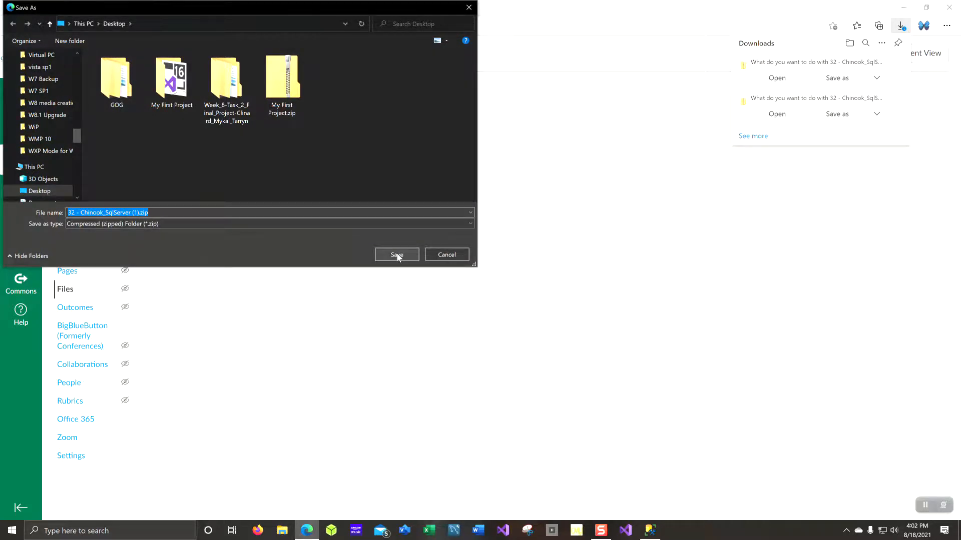
{"action": "left_click", "coordinate": [397, 255]}
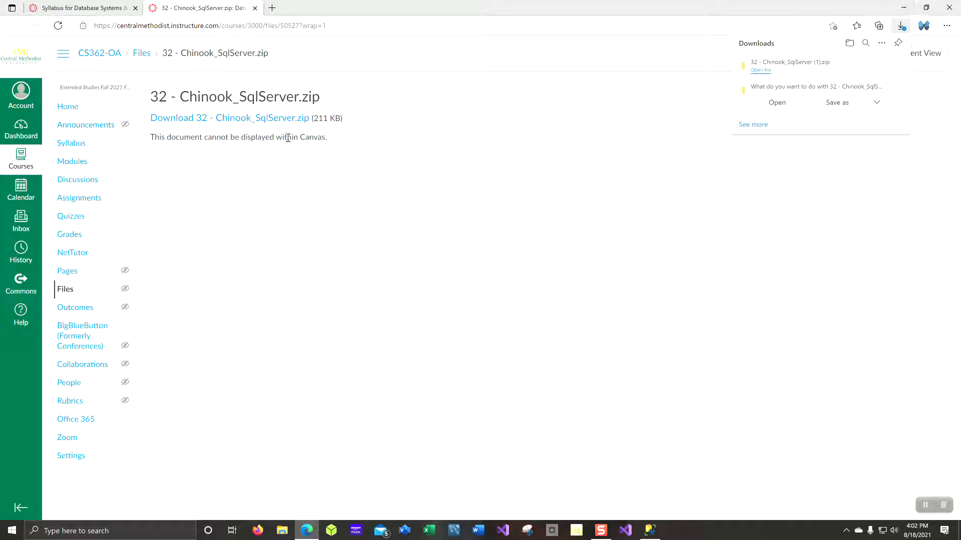
- Minimize the browser and SQL Server Management Studio, and extract 32 - Chinook_SqlServer (1).zip to the suggested folder on the Desktop
{"action": "left_click", "coordinate": [904, 9]}
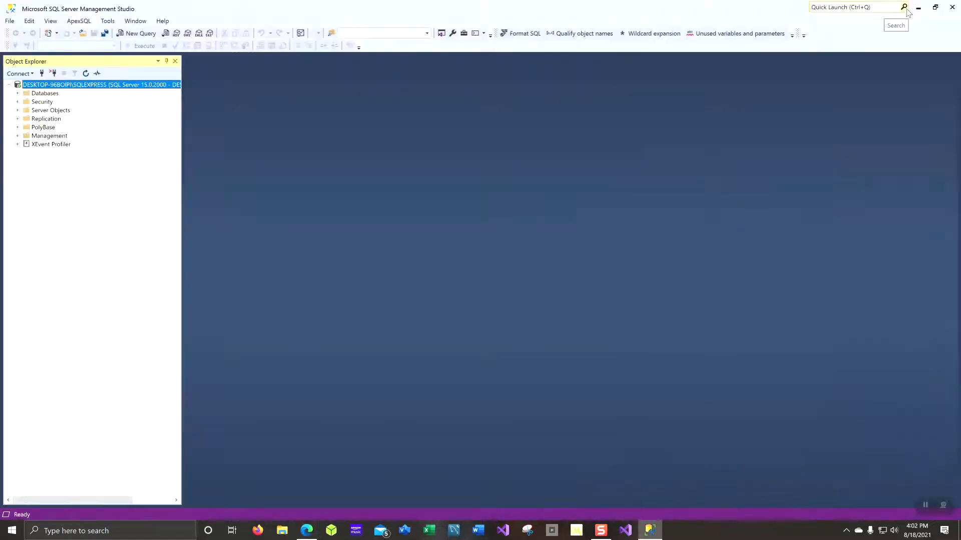
{"action": "left_click", "coordinate": [935, 7]}
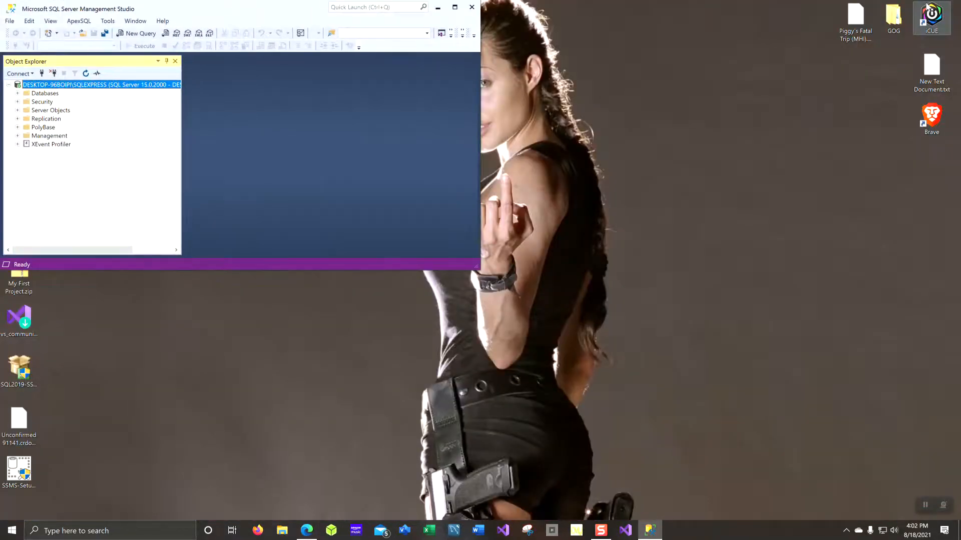
{"action": "left_click", "coordinate": [455, 8]}
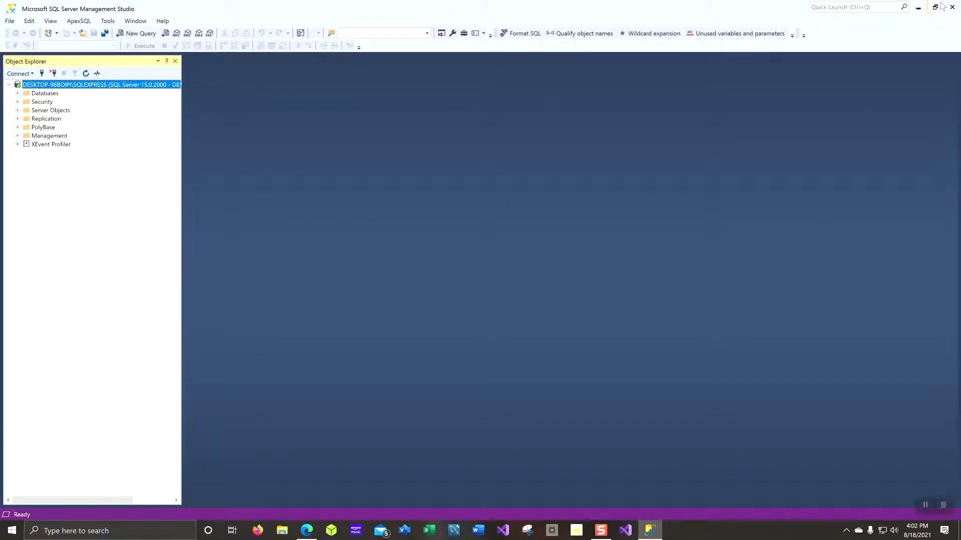
{"action": "left_click", "coordinate": [918, 8]}
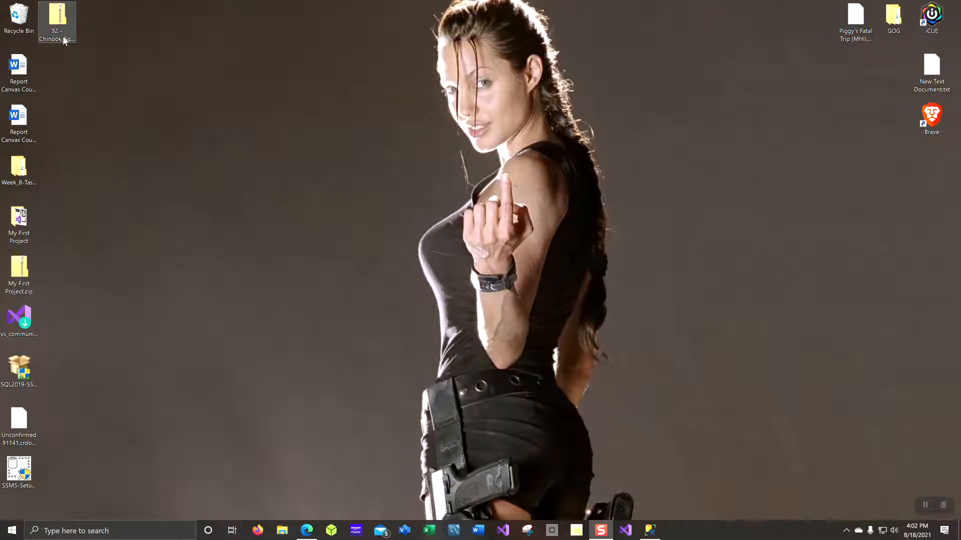
{"action": "double_click", "coordinate": [57, 20]}
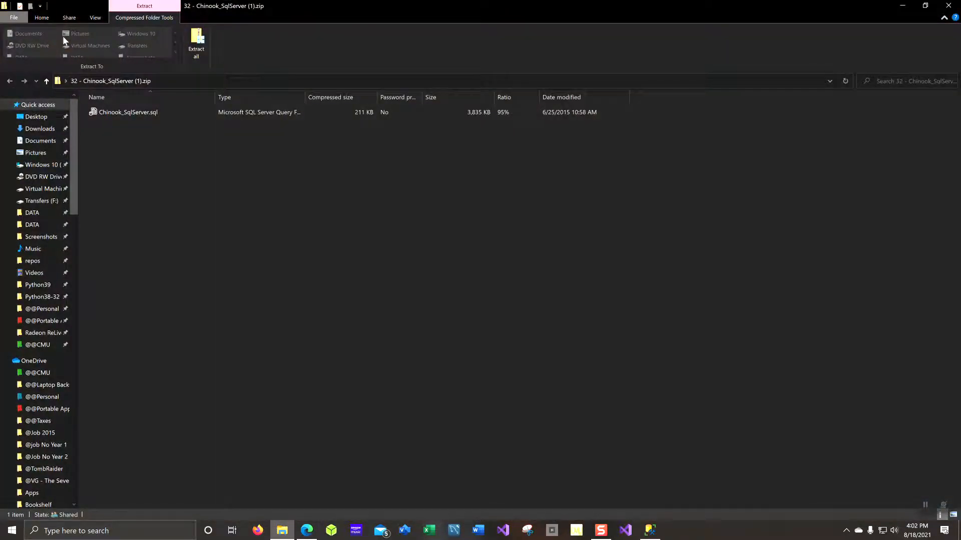
{"action": "left_click", "coordinate": [193, 52]}
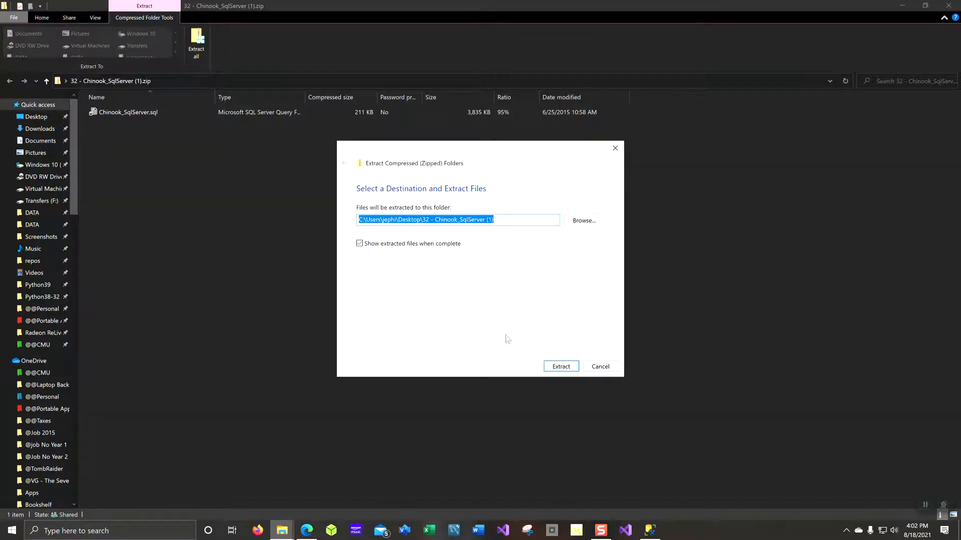
{"action": "left_click", "coordinate": [562, 367]}
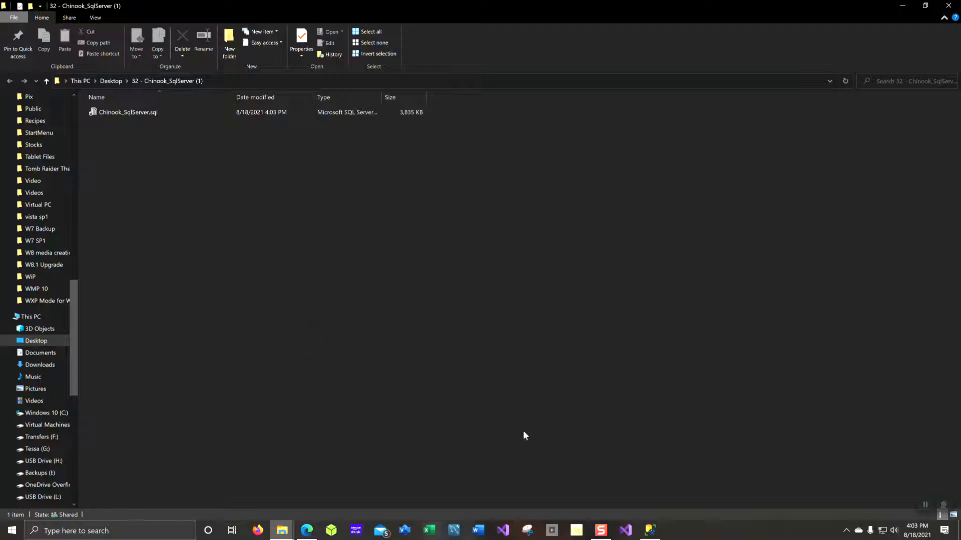
- Switch to SQL Server Management Studio, start a new query, and open Chinook_SqlServer.sql from the Desktop folder 32 - Chinook_SqlServer (1)
{"action": "left_click", "coordinate": [651, 534]}
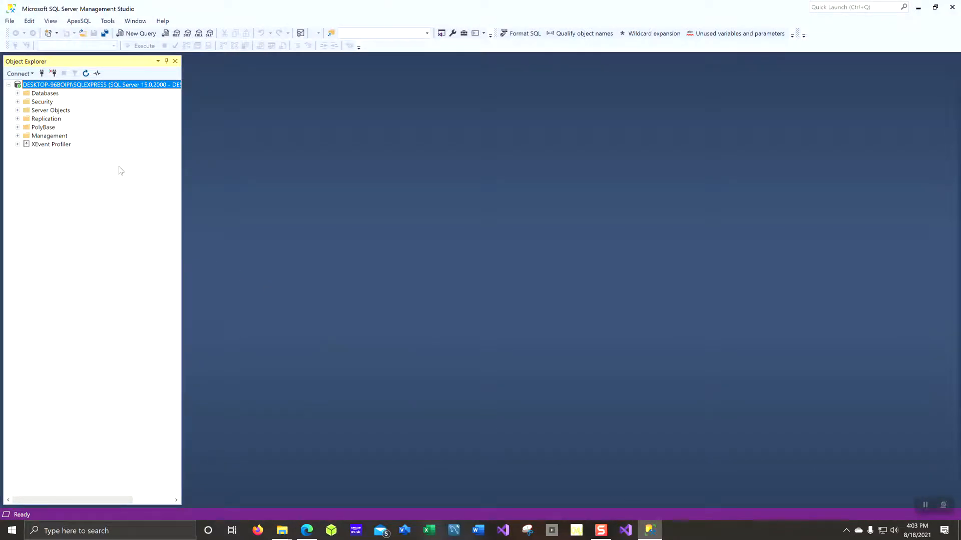
{"action": "left_click", "coordinate": [135, 32]}
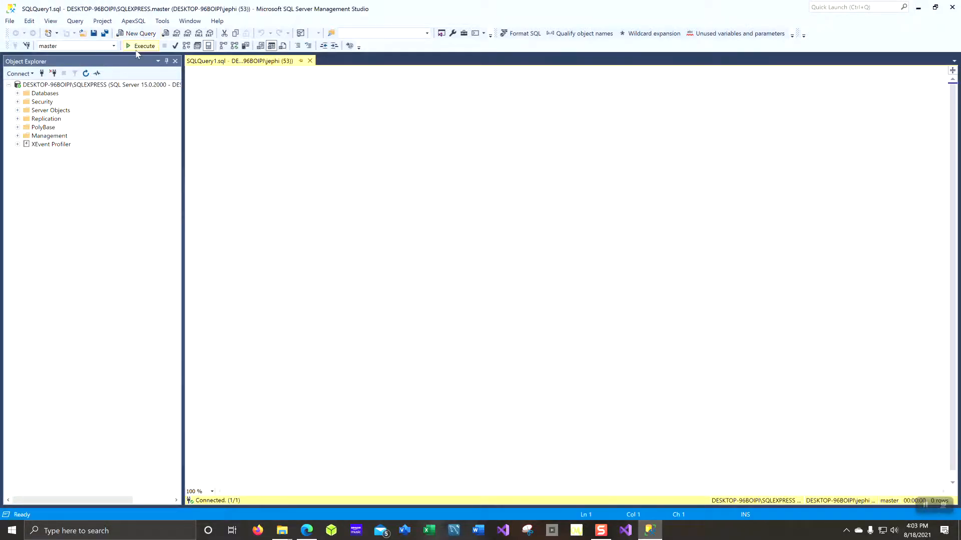
{"action": "left_click", "coordinate": [10, 22]}
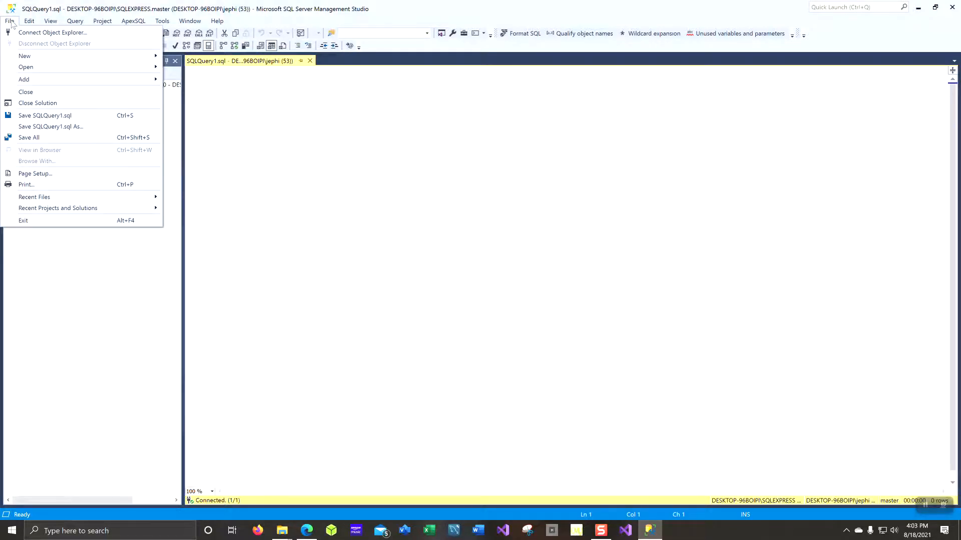
{"action": "mouse_move", "coordinate": [31, 73]}
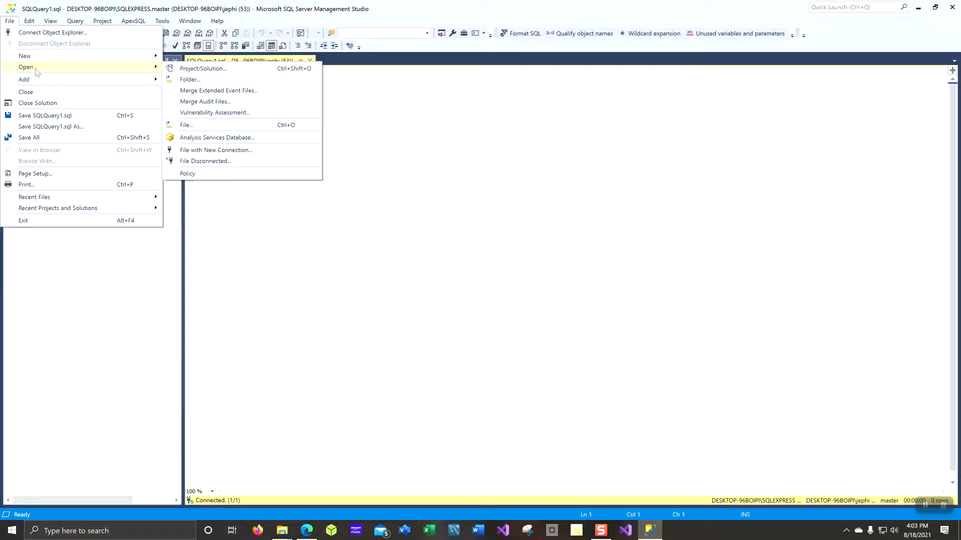
{"action": "left_click", "coordinate": [203, 124]}
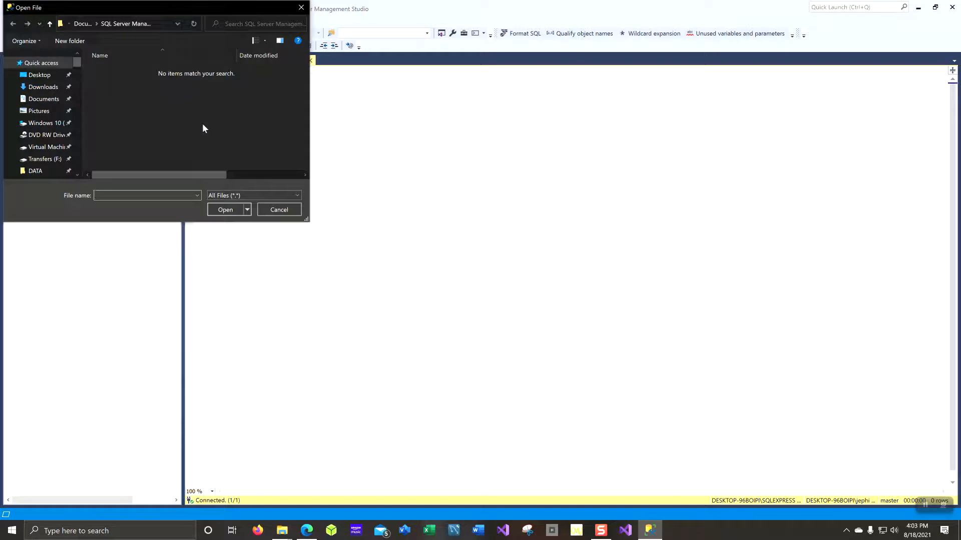
{"action": "left_click", "coordinate": [39, 75]}
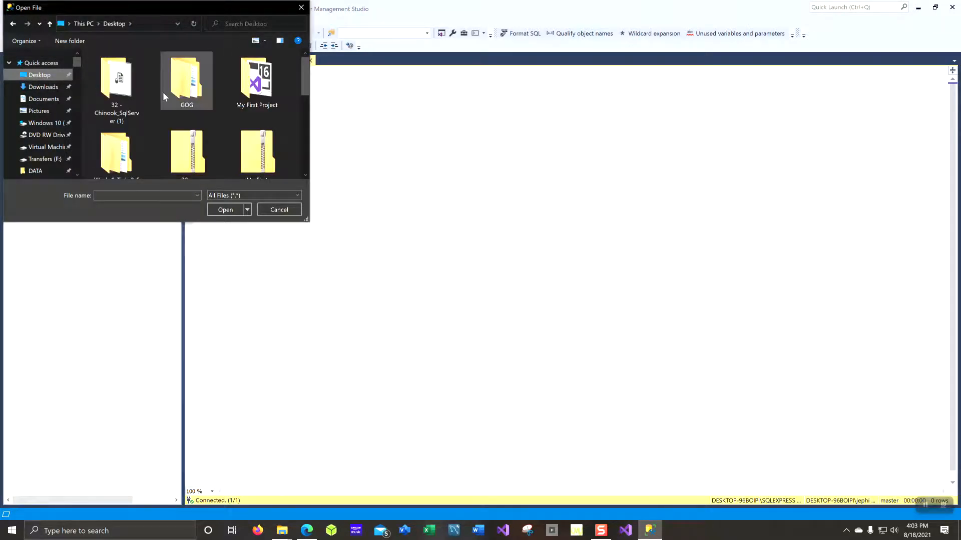
{"action": "scroll", "coordinate": [163, 92], "scroll_direction": "down", "scroll_amount": 5}
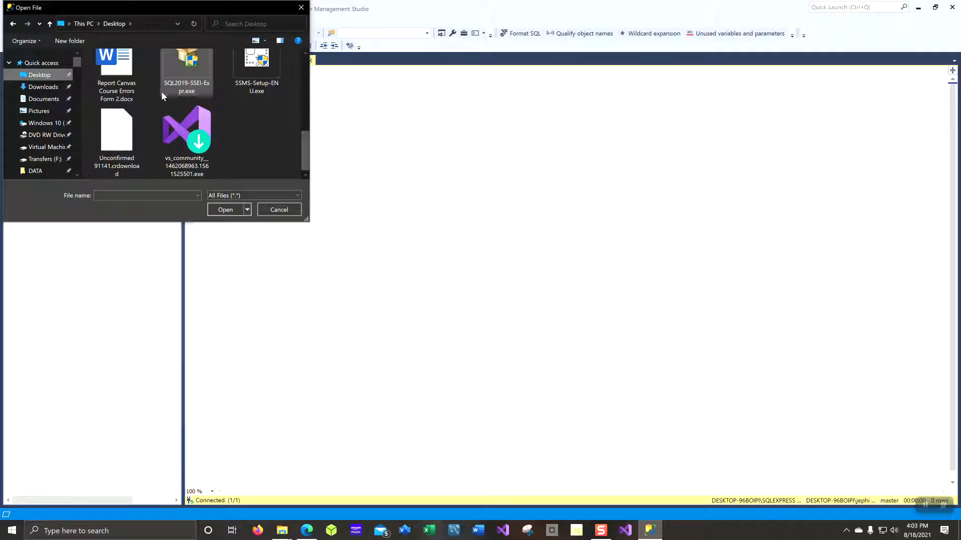
{"action": "scroll", "coordinate": [162, 91], "scroll_direction": "up", "scroll_amount": 3}
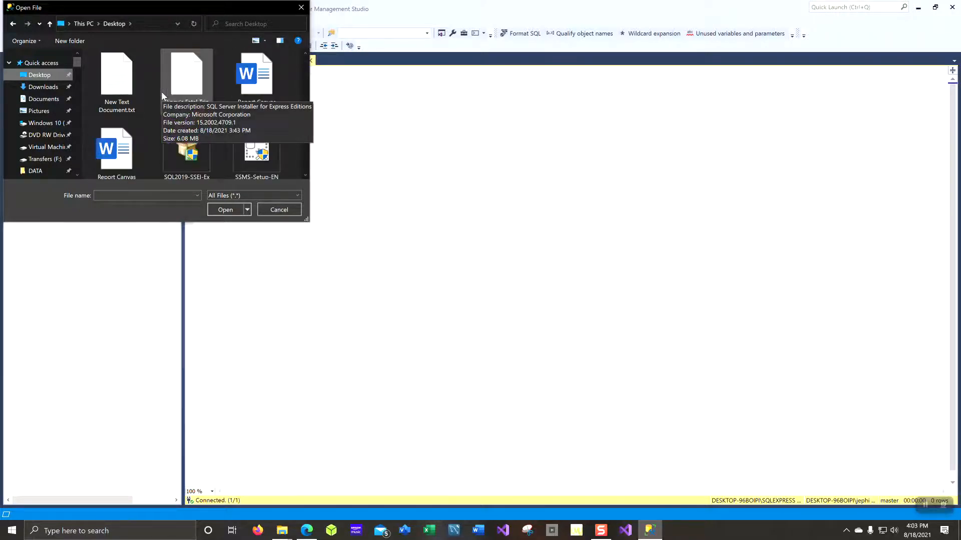
{"action": "scroll", "coordinate": [161, 91], "scroll_direction": "up", "scroll_amount": 3}
{"action": "scroll", "coordinate": [191, 107], "scroll_direction": "down", "scroll_amount": 1}
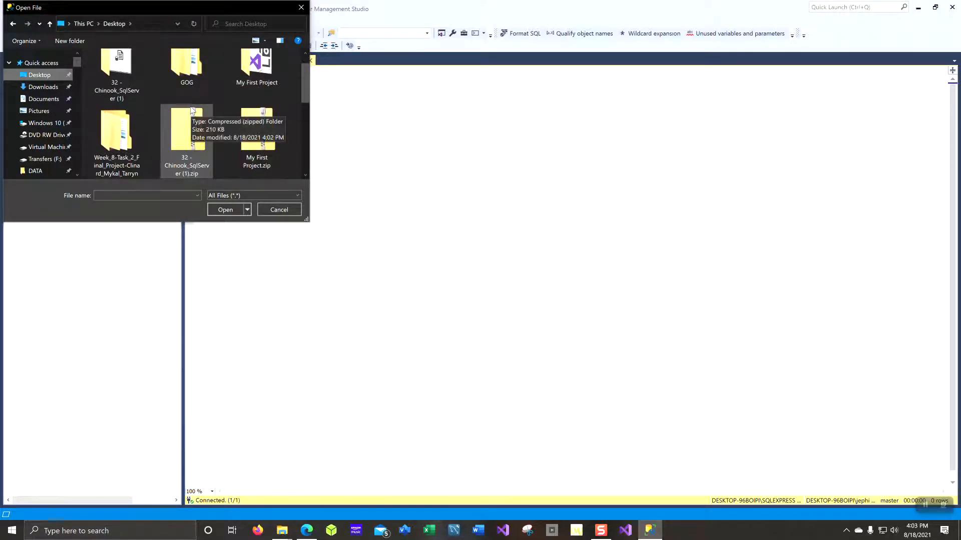
{"action": "double_click", "coordinate": [118, 83]}
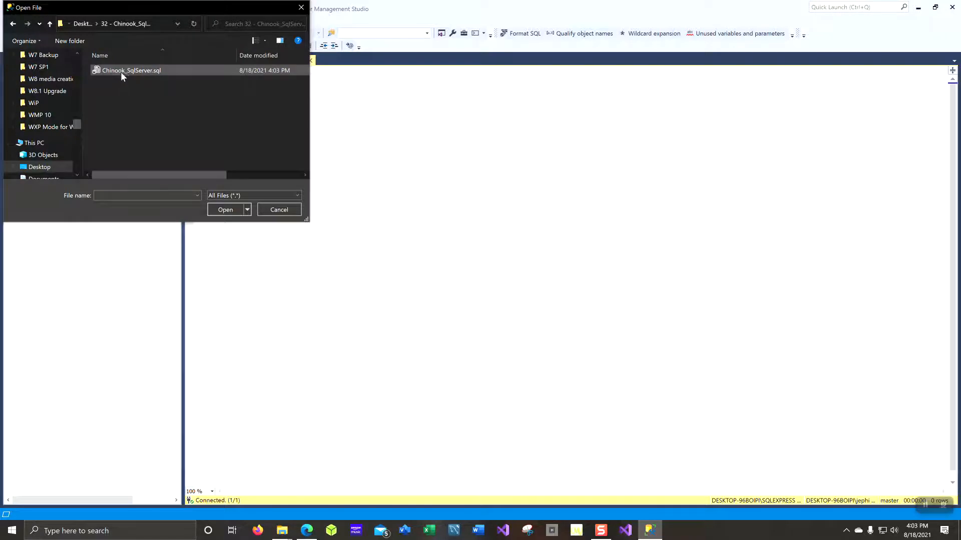
{"action": "left_click", "coordinate": [124, 72]}
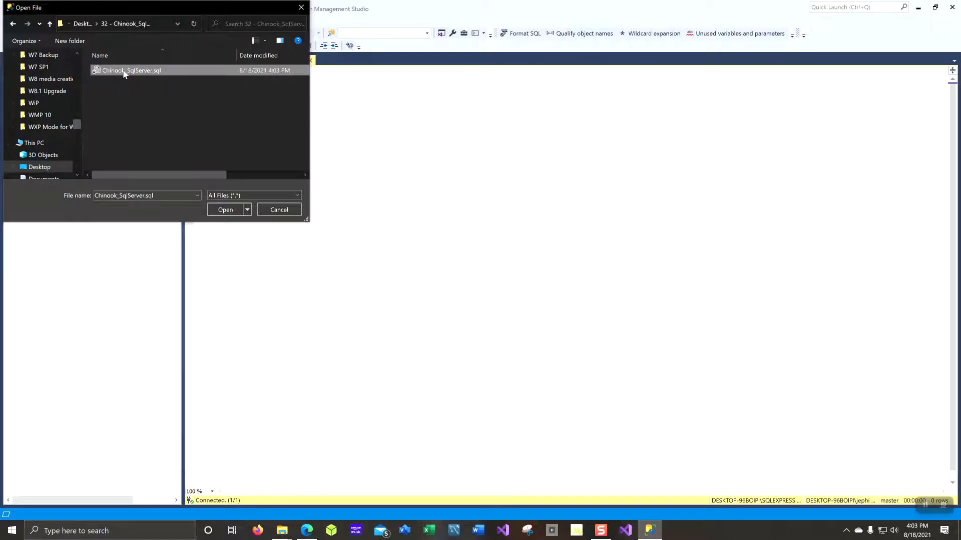
{"action": "left_click", "coordinate": [225, 210]}
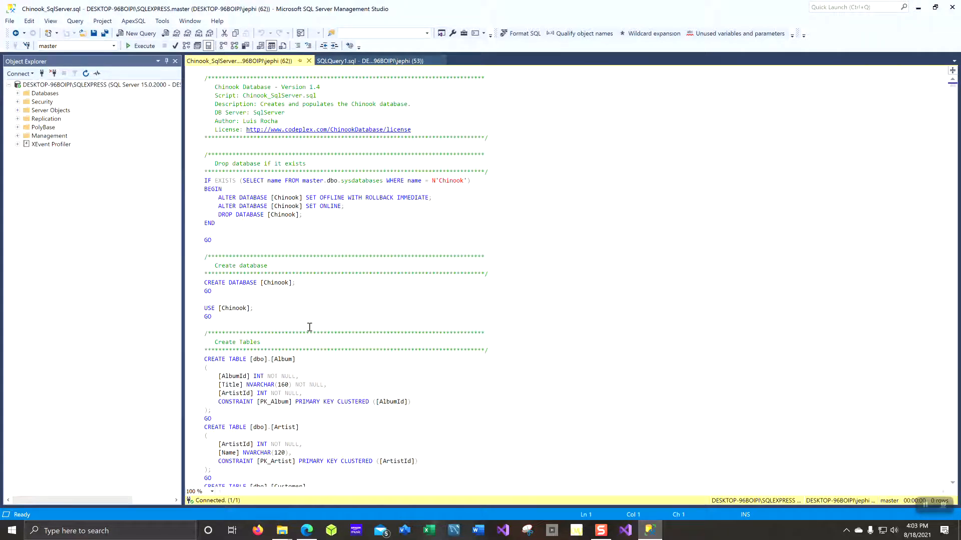
- Look over the table definitions in Chinook_SqlServer.sql and execute the script on the SQLEXPRESS instance
{"action": "scroll", "coordinate": [309, 326], "scroll_direction": "down", "scroll_amount": 11}
{"action": "scroll", "coordinate": [309, 326], "scroll_direction": "down", "scroll_amount": 20}
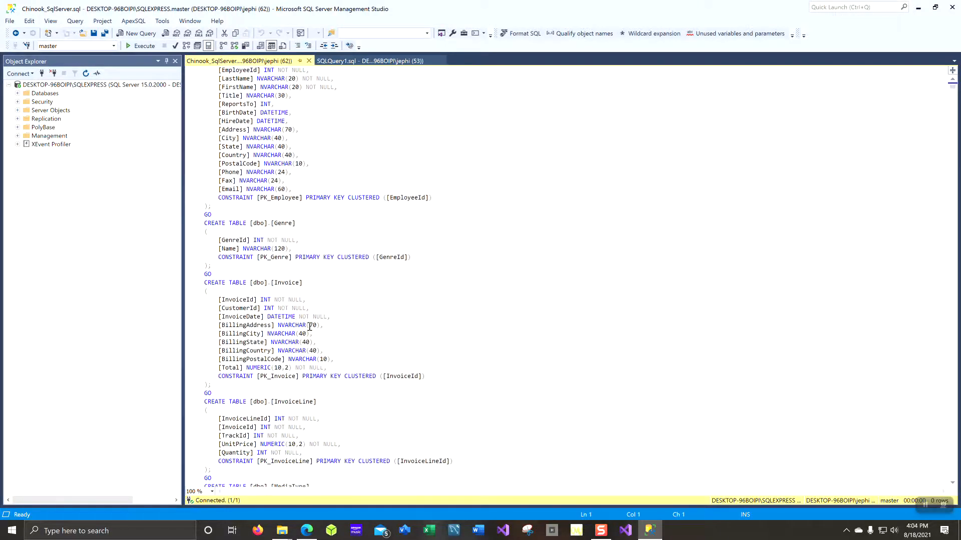
{"action": "scroll", "coordinate": [309, 326], "scroll_direction": "up", "scroll_amount": 2}
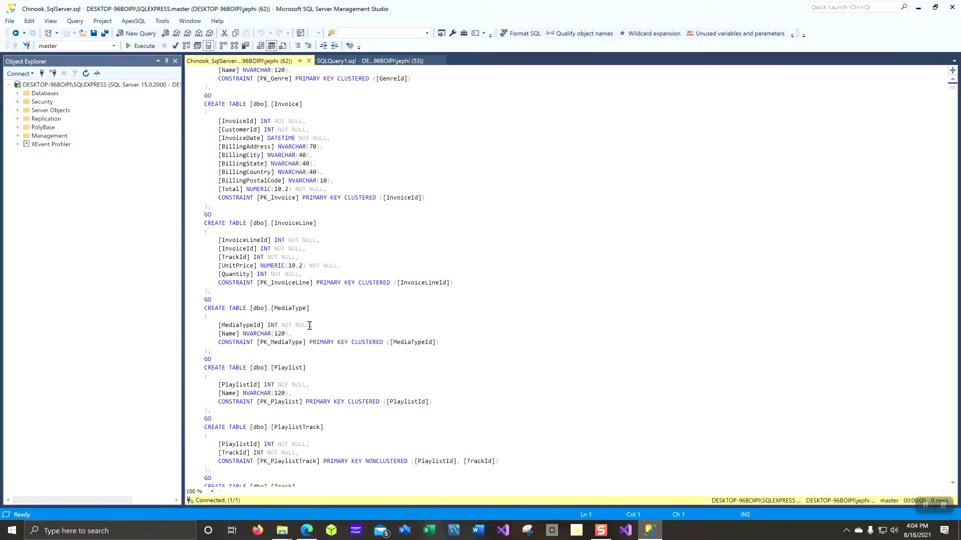
{"action": "scroll", "coordinate": [309, 326], "scroll_direction": "up", "scroll_amount": 20}
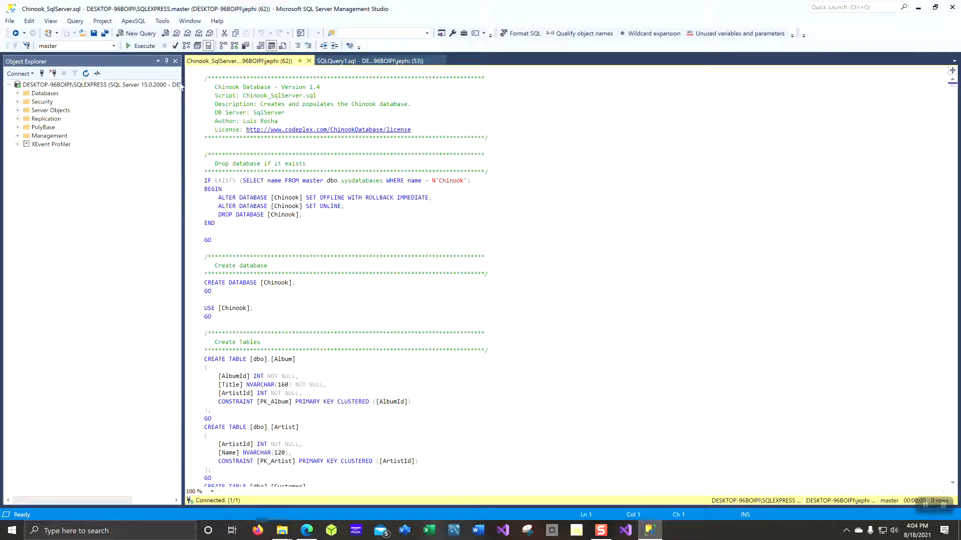
{"action": "left_click", "coordinate": [144, 46]}
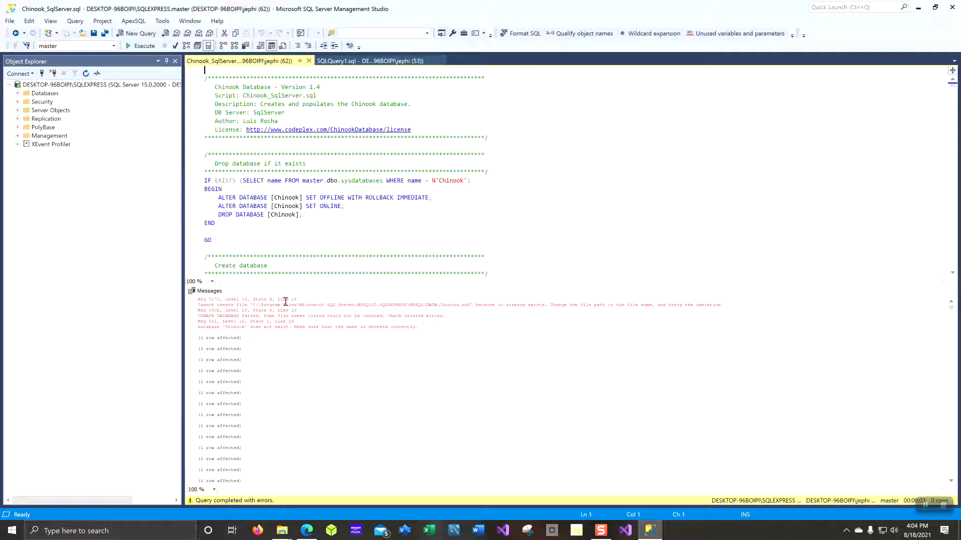
- Examine the script's execution messages and check the server's Databases folder for the Chinook database
{"action": "scroll", "coordinate": [259, 339], "scroll_direction": "down", "scroll_amount": 2}
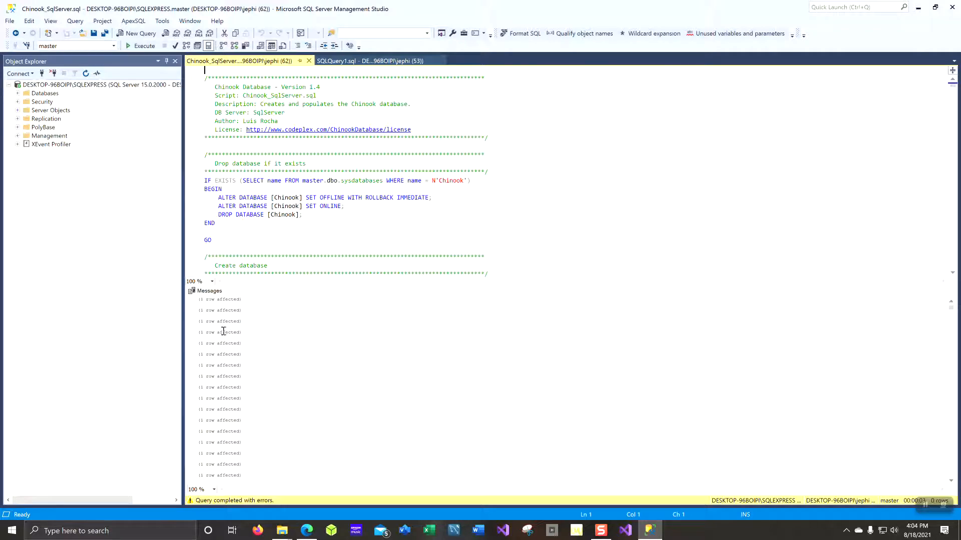
{"action": "scroll", "coordinate": [318, 328], "scroll_direction": "down", "scroll_amount": 2}
{"action": "scroll", "coordinate": [291, 329], "scroll_direction": "down", "scroll_amount": 1}
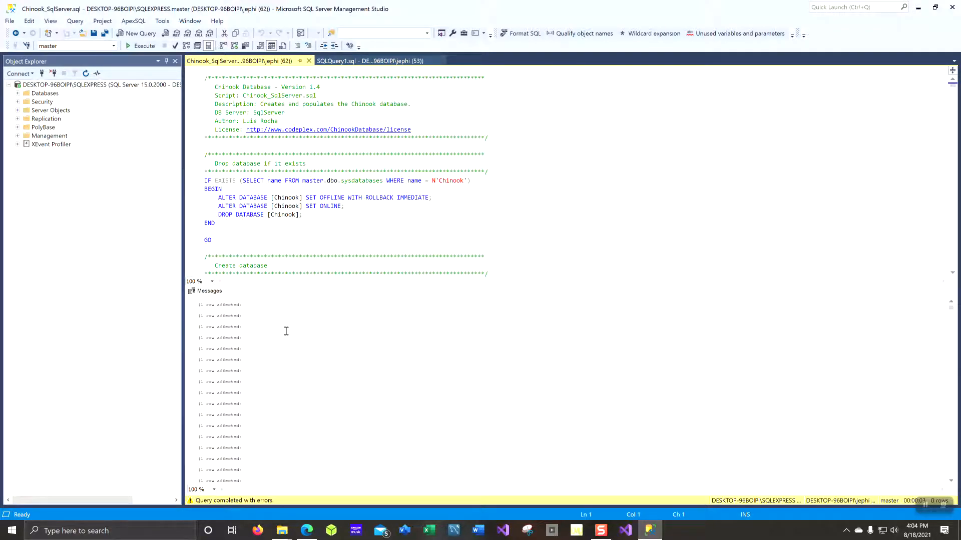
{"action": "scroll", "coordinate": [234, 336], "scroll_direction": "up", "scroll_amount": 3}
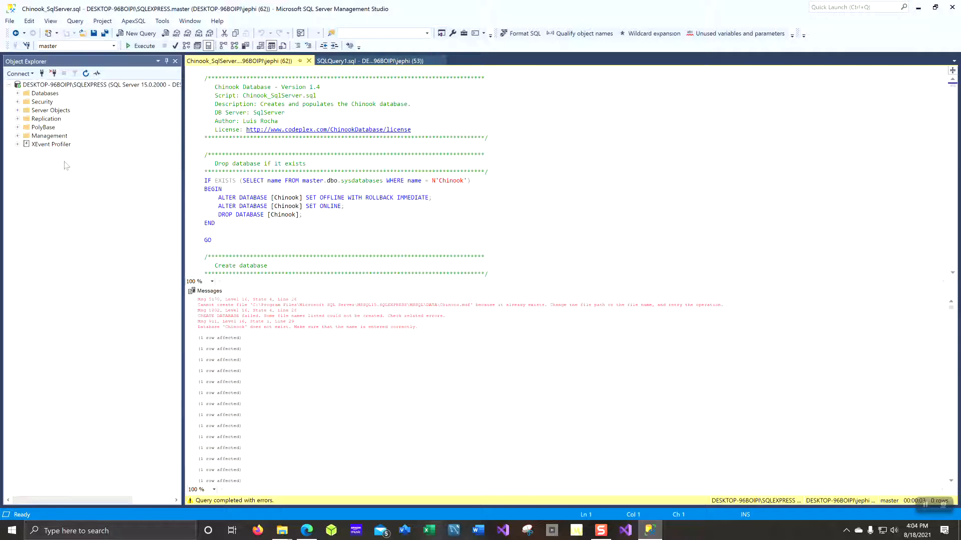
{"action": "left_click", "coordinate": [18, 93]}
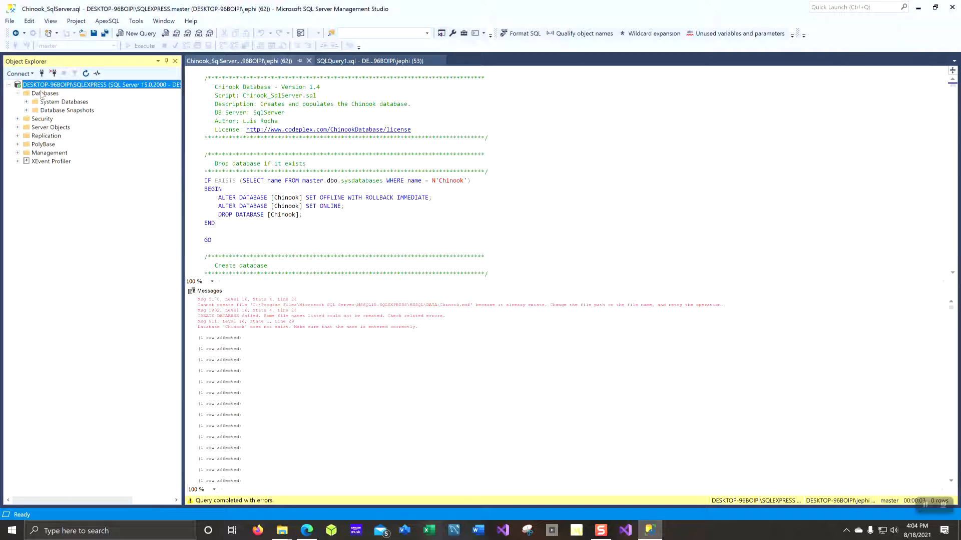
{"action": "left_click", "coordinate": [41, 93]}
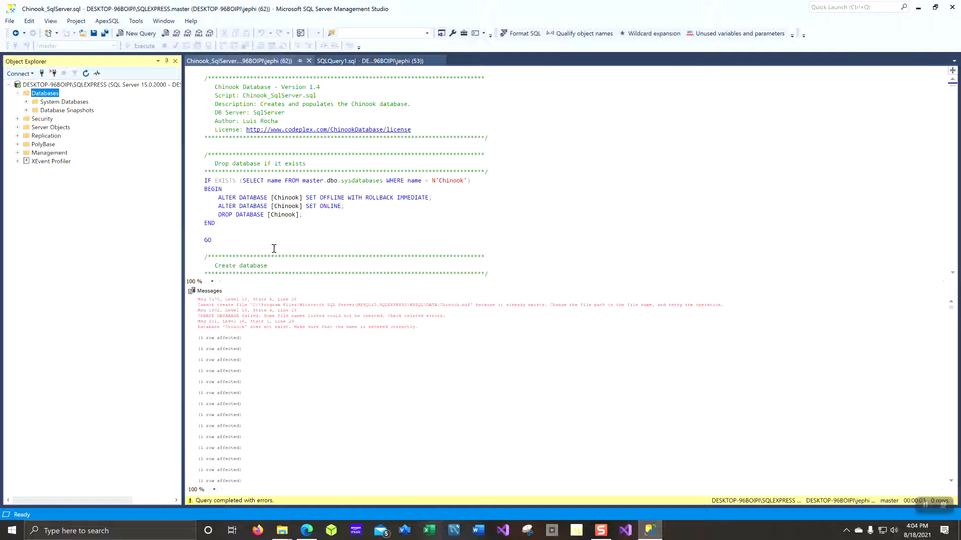
{"action": "scroll", "coordinate": [277, 364], "scroll_direction": "down", "scroll_amount": 2}
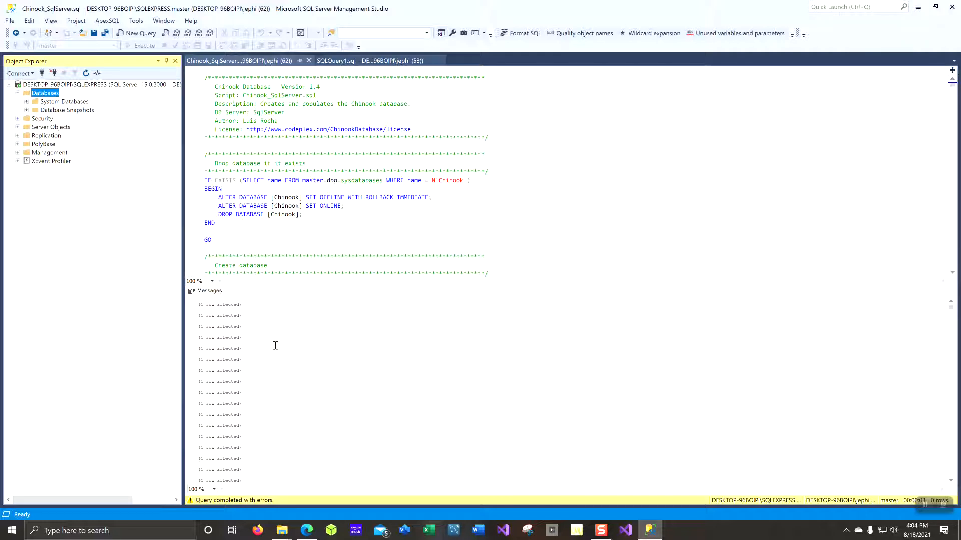
{"action": "scroll", "coordinate": [275, 346], "scroll_direction": "down", "scroll_amount": 1}
{"action": "scroll", "coordinate": [268, 339], "scroll_direction": "up", "scroll_amount": 2}
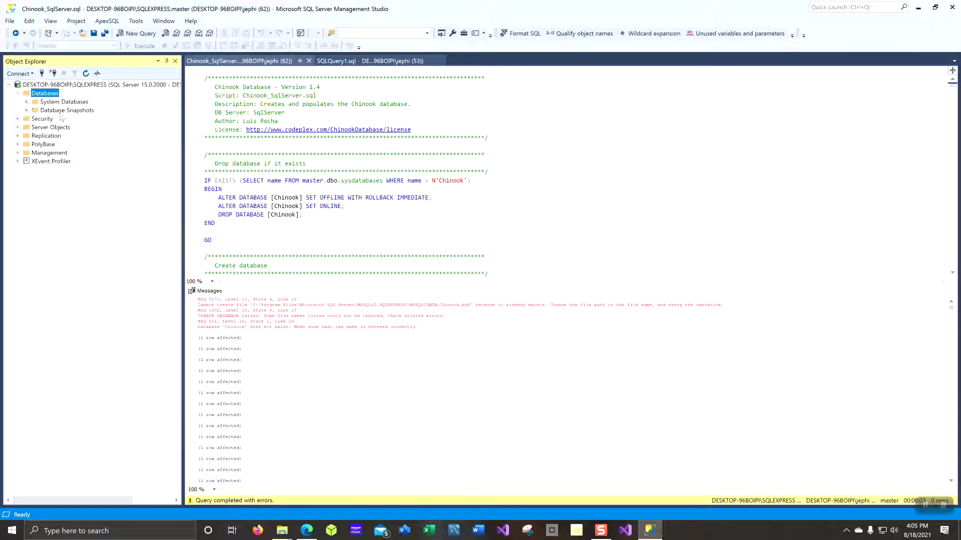
{"action": "left_click", "coordinate": [20, 75]}
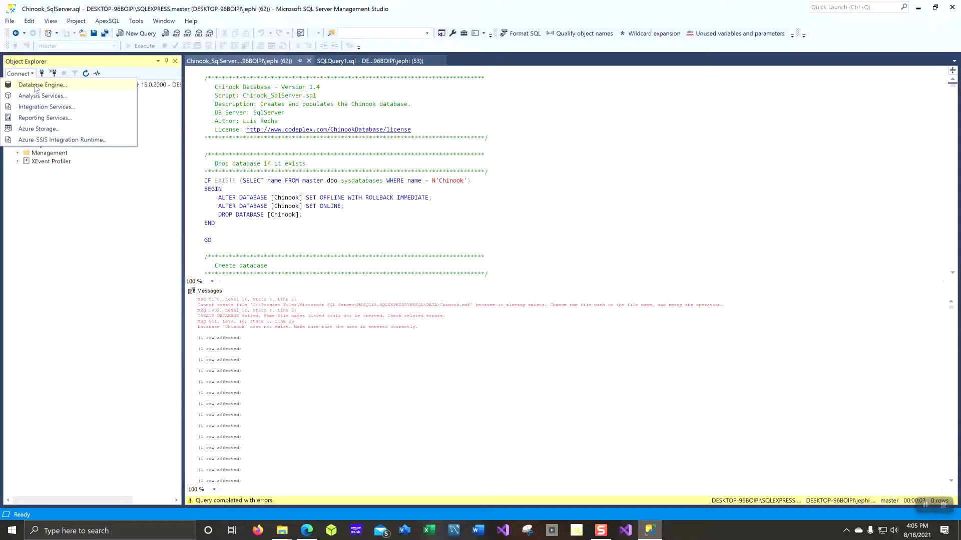
{"action": "left_click", "coordinate": [35, 85]}
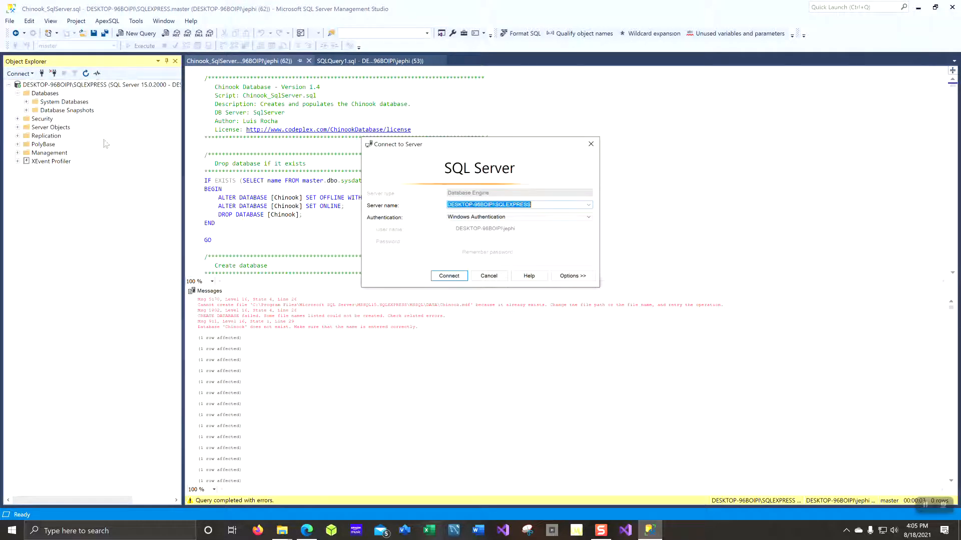
{"action": "left_click", "coordinate": [490, 280]}
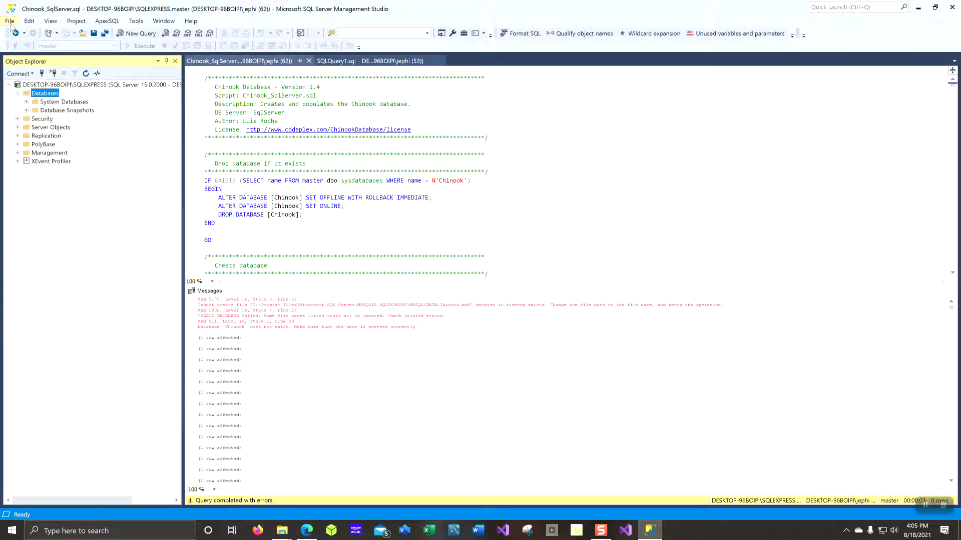
- Try to attach Chinook.mdf from the SQLEXPRESS DATA folder as a database on the server
{"action": "right_click", "coordinate": [55, 98]}
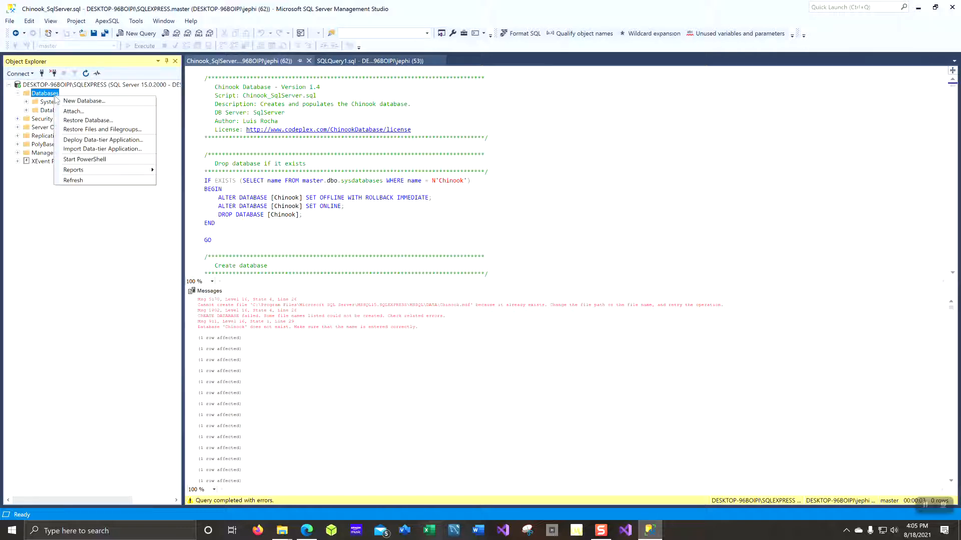
{"action": "left_click", "coordinate": [99, 111]}
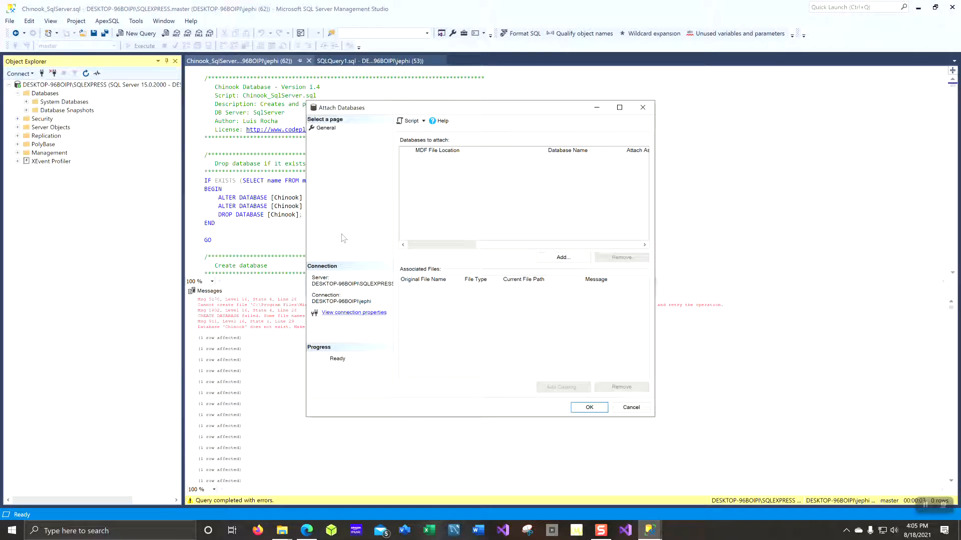
{"action": "left_click", "coordinate": [561, 258]}
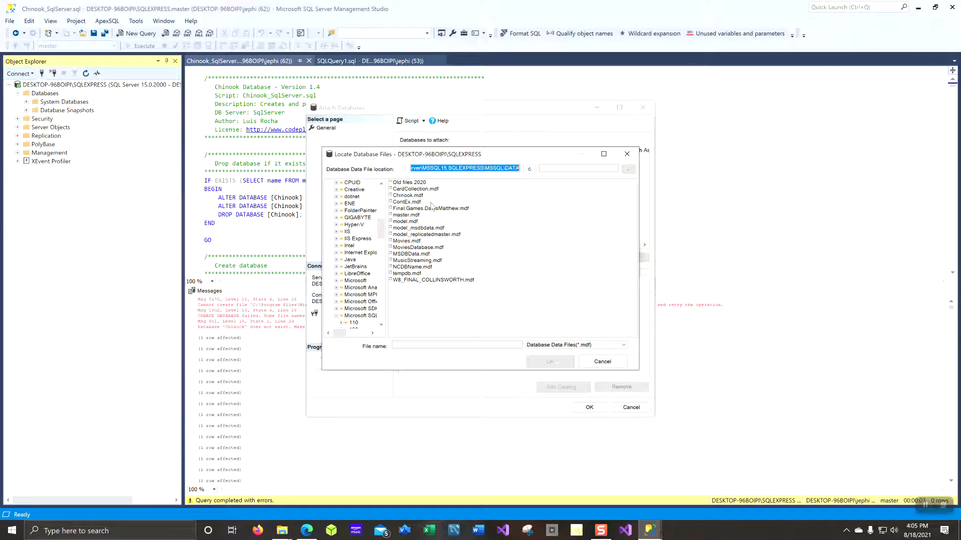
{"action": "left_click", "coordinate": [408, 196]}
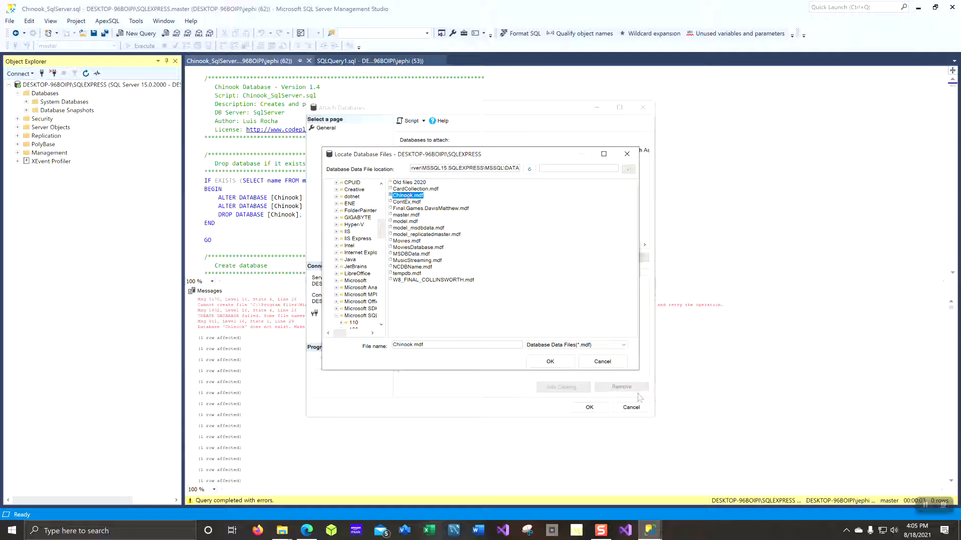
{"action": "left_click", "coordinate": [550, 362]}
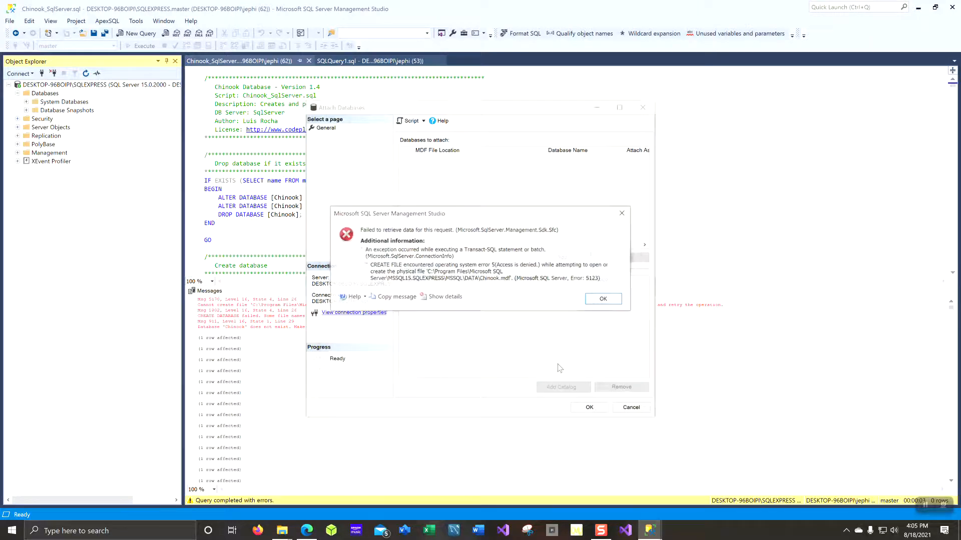
{"action": "left_click", "coordinate": [602, 300]}
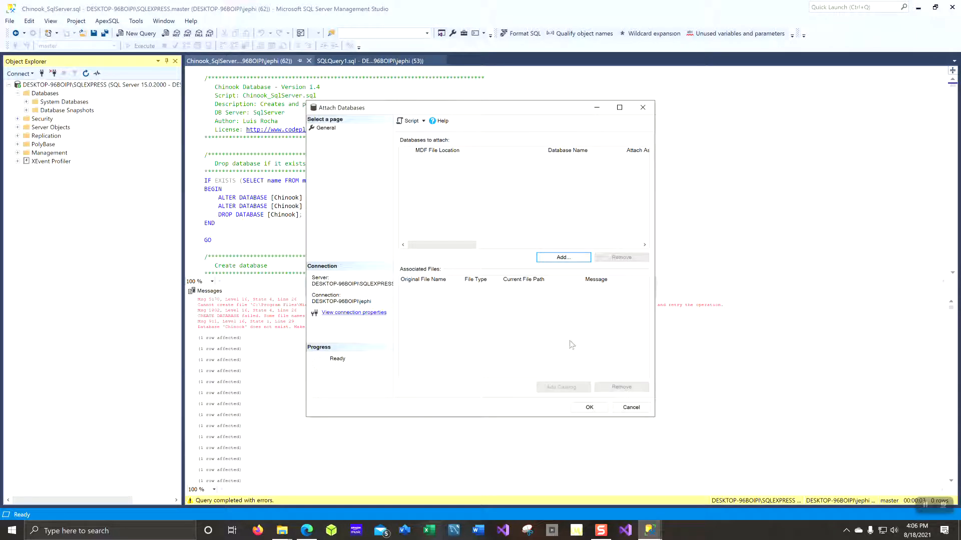
- Retry attaching Chinook.mdf to the server, view the technical details of the error, and cancel the attachment
{"action": "left_click", "coordinate": [562, 258]}
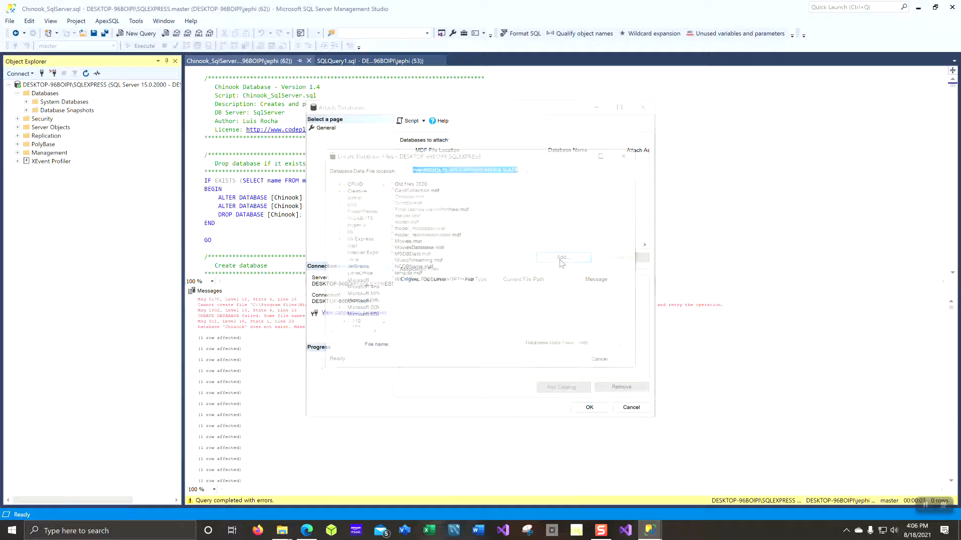
{"action": "left_click", "coordinate": [407, 196]}
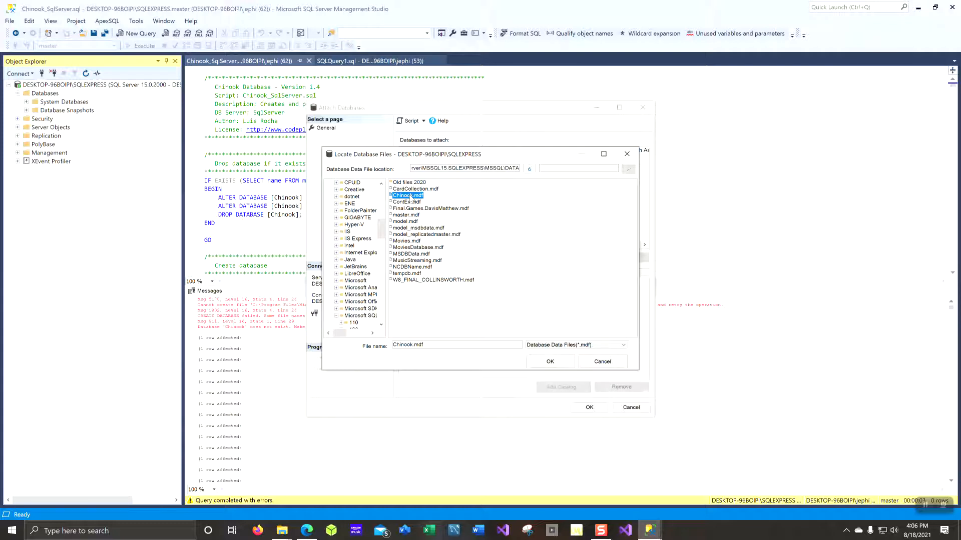
{"action": "left_click", "coordinate": [550, 361]}
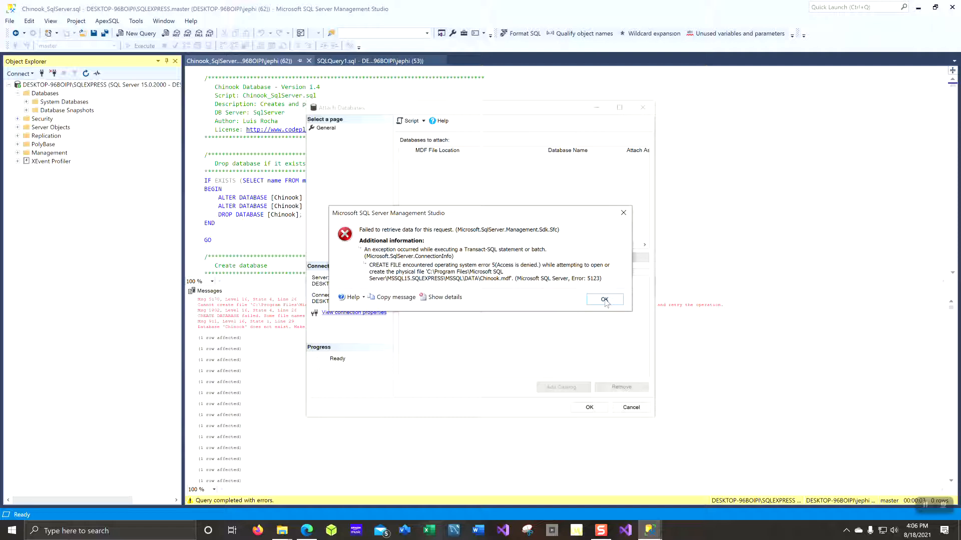
{"action": "left_click", "coordinate": [446, 297]}
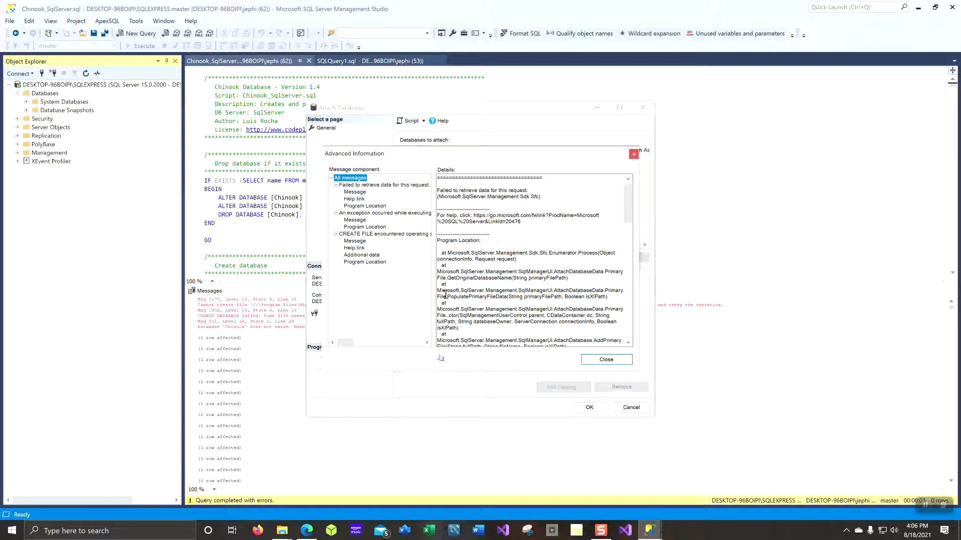
{"action": "left_click", "coordinate": [613, 364]}
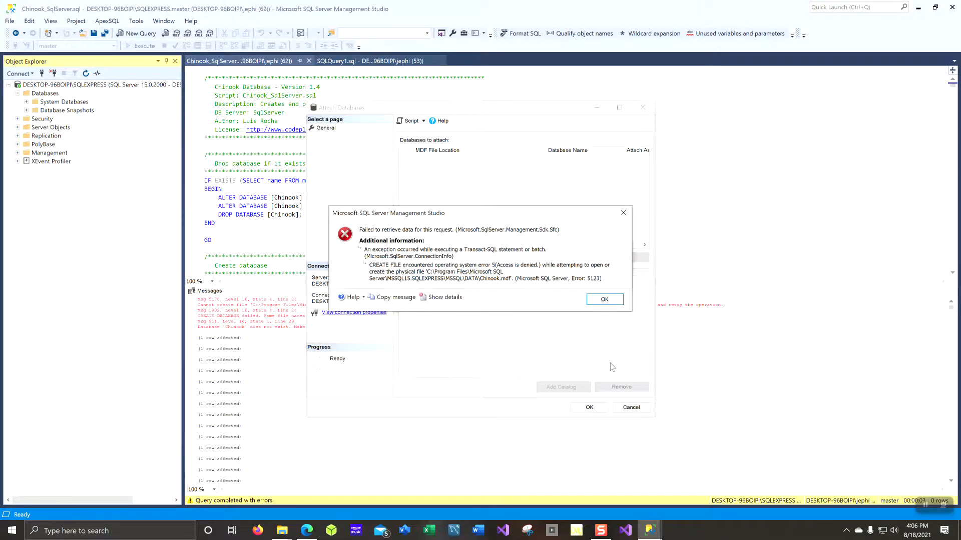
{"action": "left_click", "coordinate": [603, 300]}
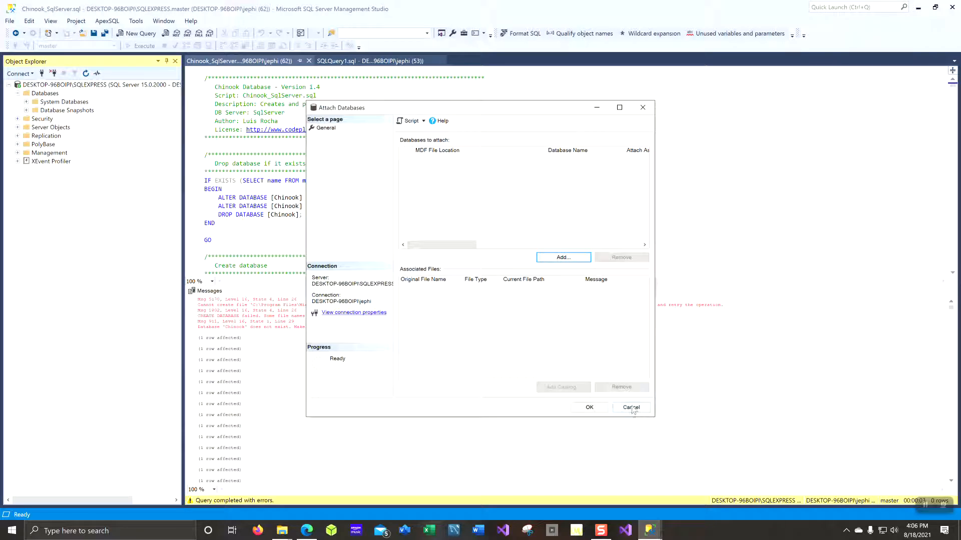
{"action": "left_click", "coordinate": [632, 408]}
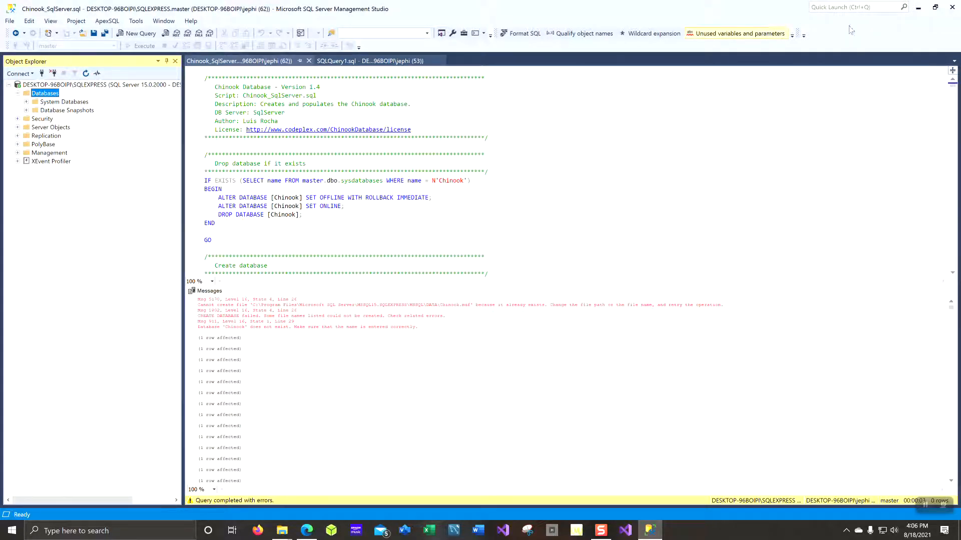
- Switch to File Explorer and permanently delete Chinook.mdf and Chinook_log.ldf from the MSSQL14.SQLEXPRESS DATA folder
{"action": "left_click", "coordinate": [919, 7]}
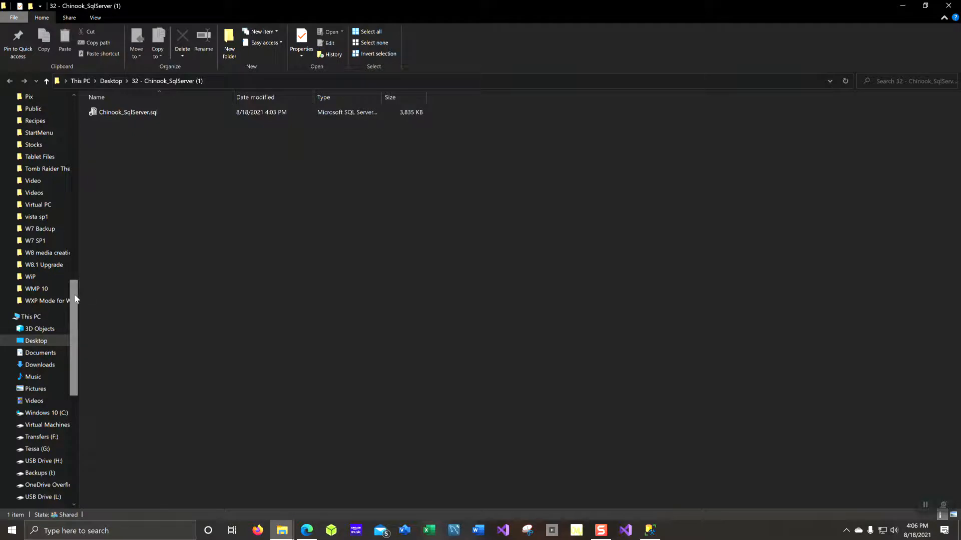
{"action": "left_click_drag", "start_coordinate": [74, 300], "coordinate": [78, 115]}
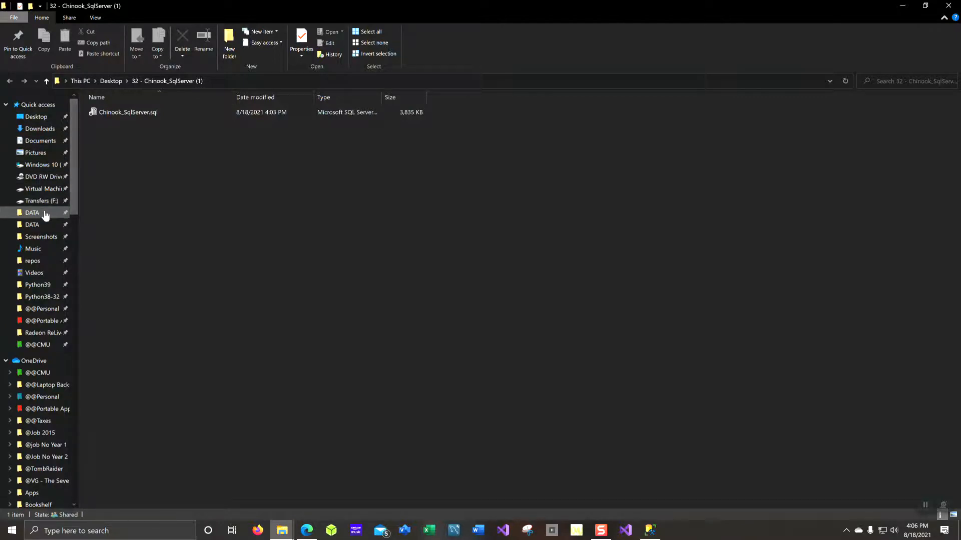
{"action": "left_click", "coordinate": [42, 219]}
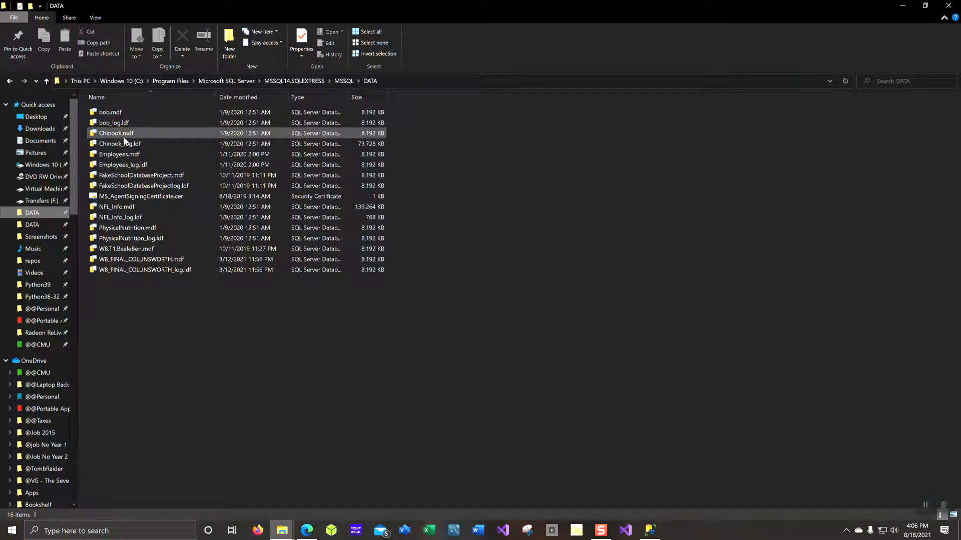
{"action": "left_click", "coordinate": [124, 135]}
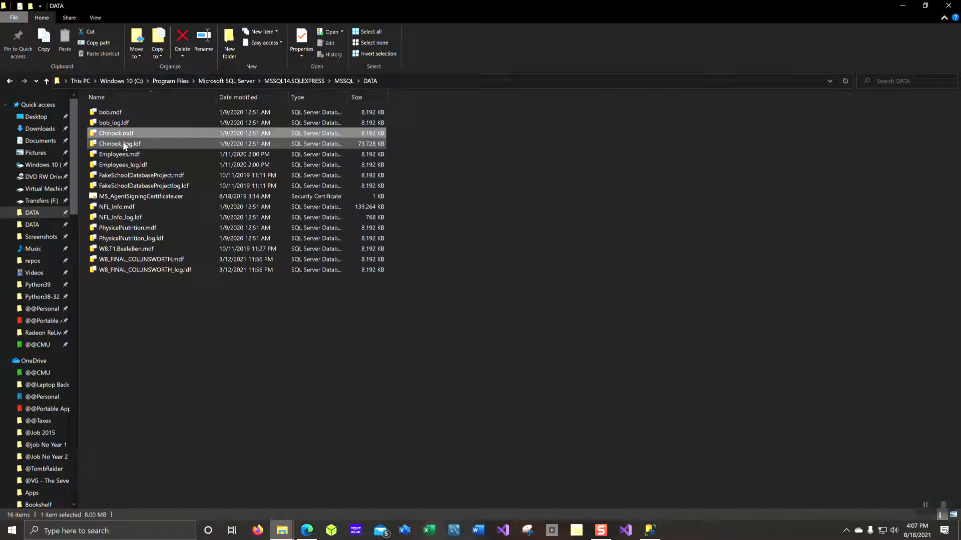
{"action": "left_click", "coordinate": [124, 144], "text": "shift"}
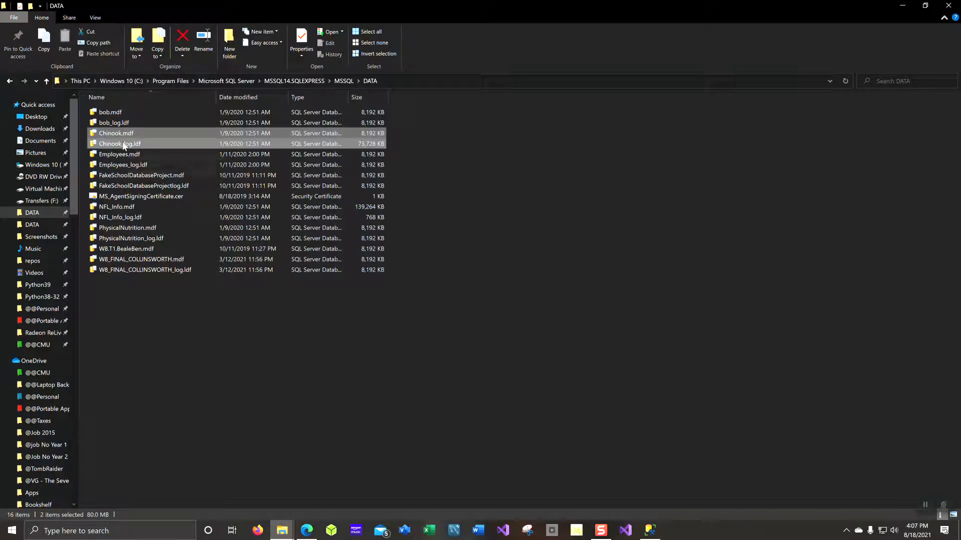
{"action": "key", "text": "shift+Delete"}
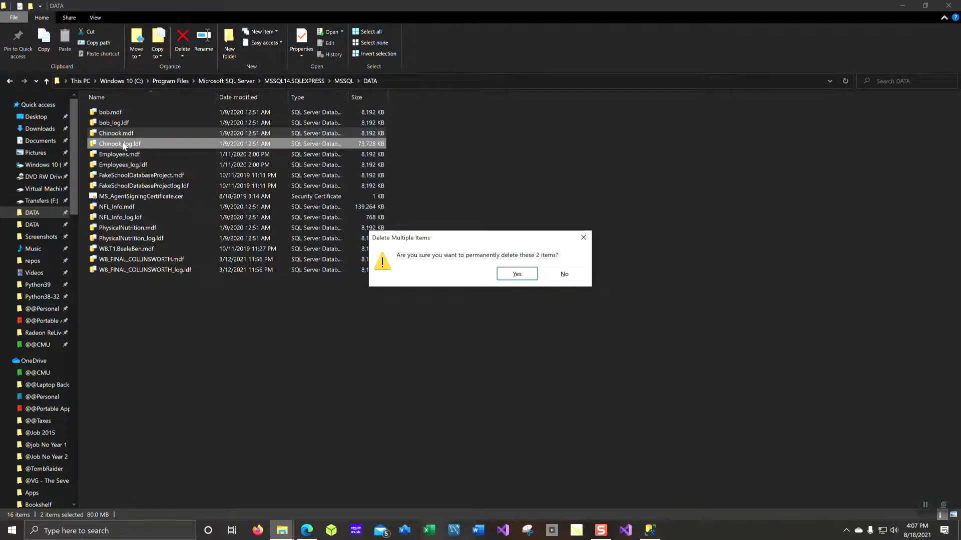
{"action": "key", "text": "Return"}
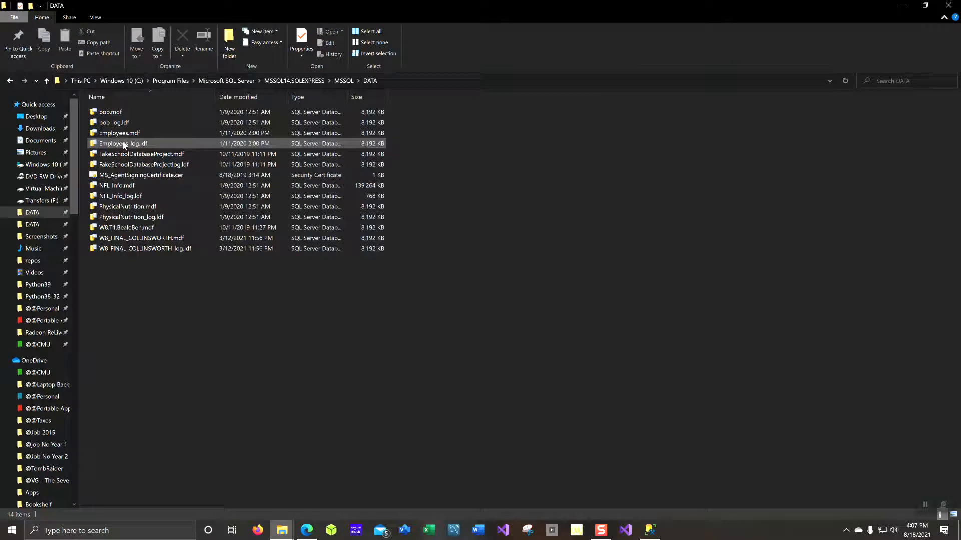
- Grant access to the MSSQL15.SQLEXPRESS DATA folder and permanently delete its Chinook.mdf and Chinook_log.ldf files
{"action": "left_click", "coordinate": [46, 225]}
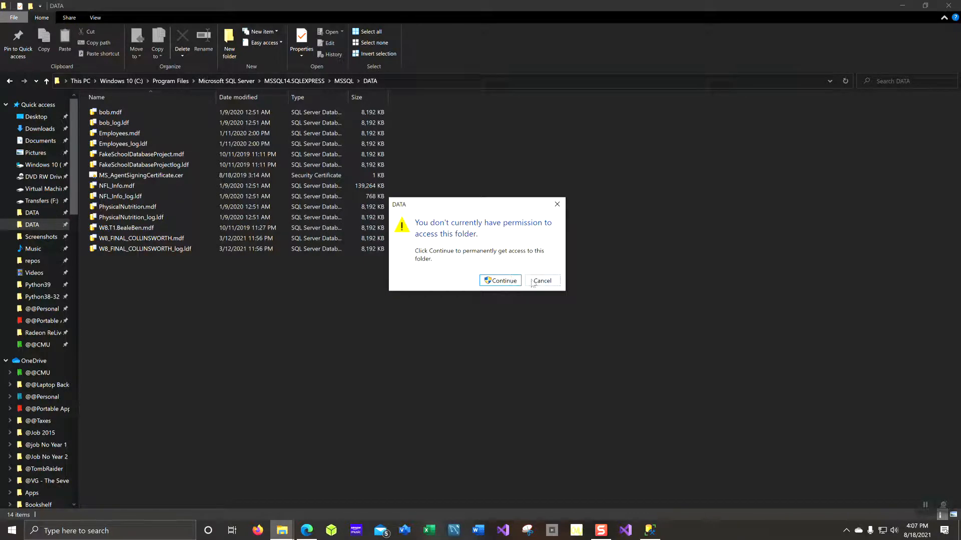
{"action": "left_click", "coordinate": [511, 281]}
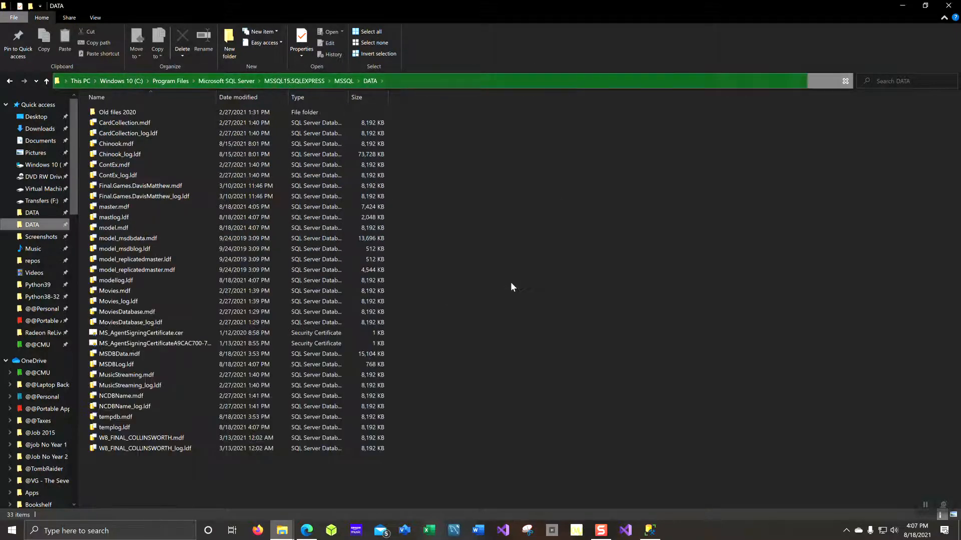
{"action": "left_click", "coordinate": [131, 145]}
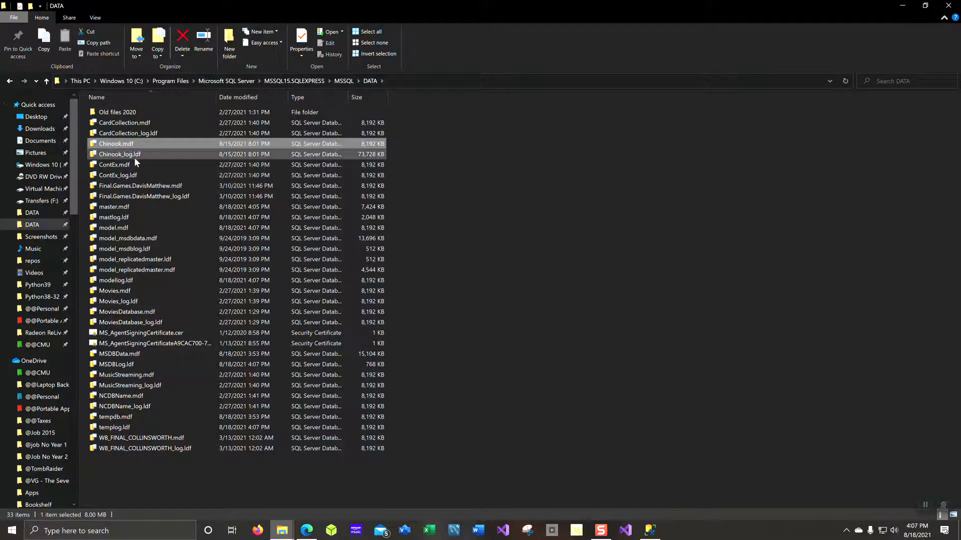
{"action": "left_click", "coordinate": [135, 156], "text": "shift"}
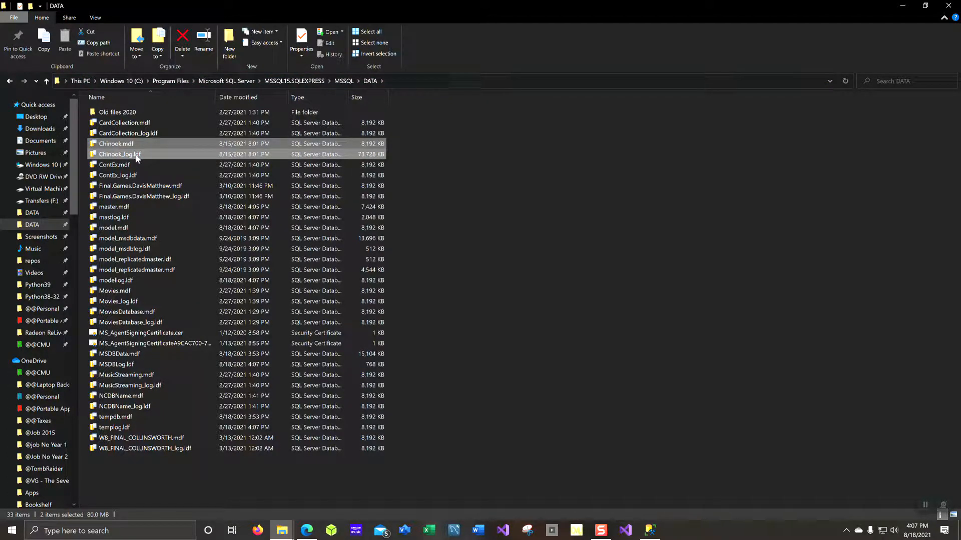
{"action": "key", "text": "shift+Delete"}
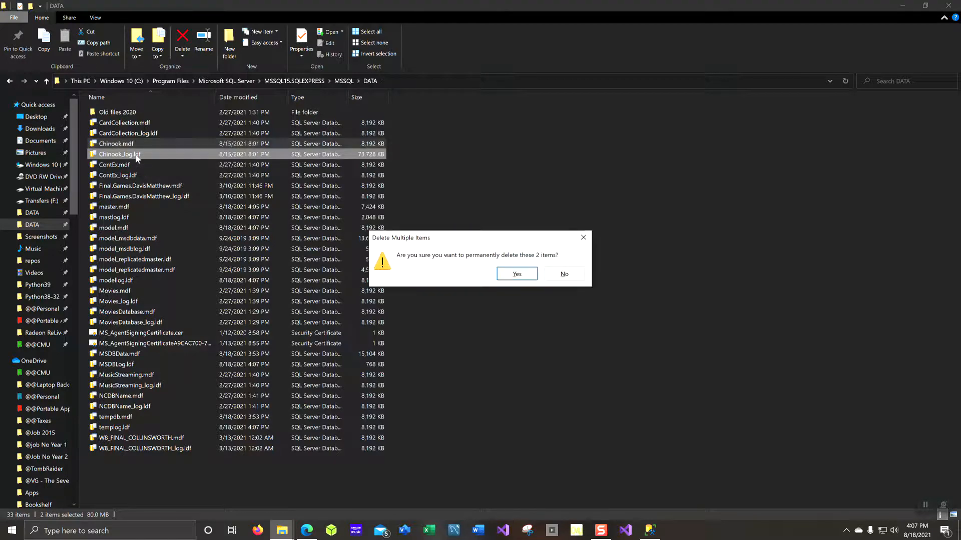
{"action": "key", "text": "Return"}
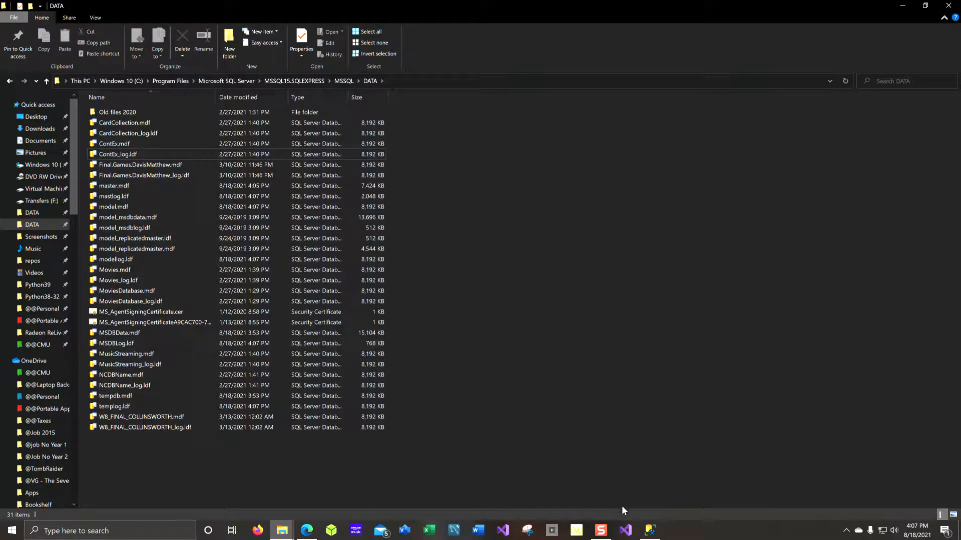
- Switch to SQL Server Management Studio and execute the Chinook_SqlServer.sql script again
{"action": "left_click", "coordinate": [652, 530]}
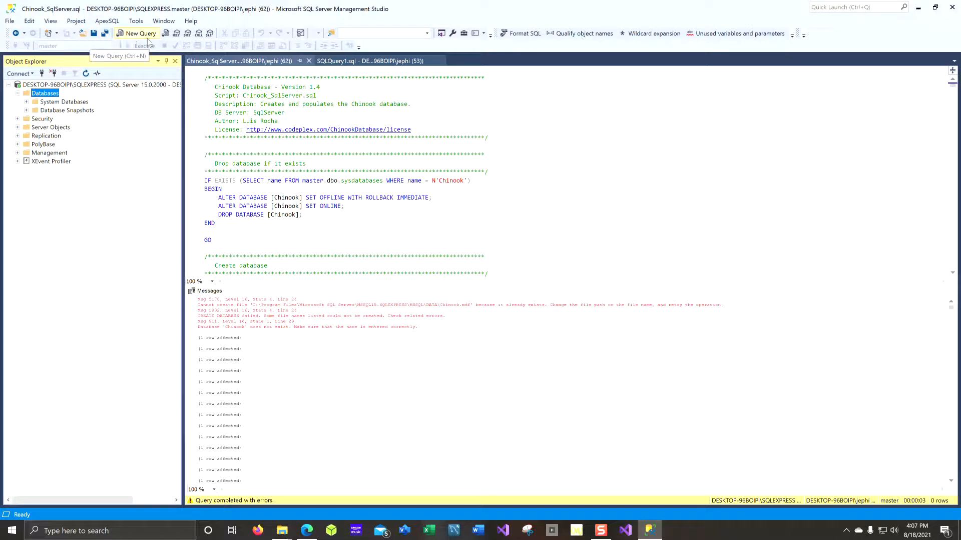
{"action": "left_click", "coordinate": [324, 197]}
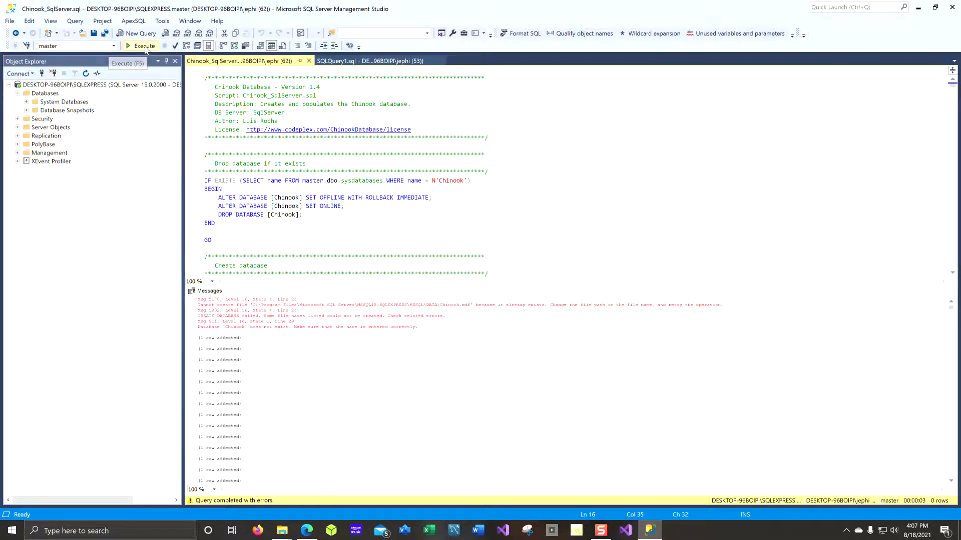
{"action": "left_click", "coordinate": [145, 46]}
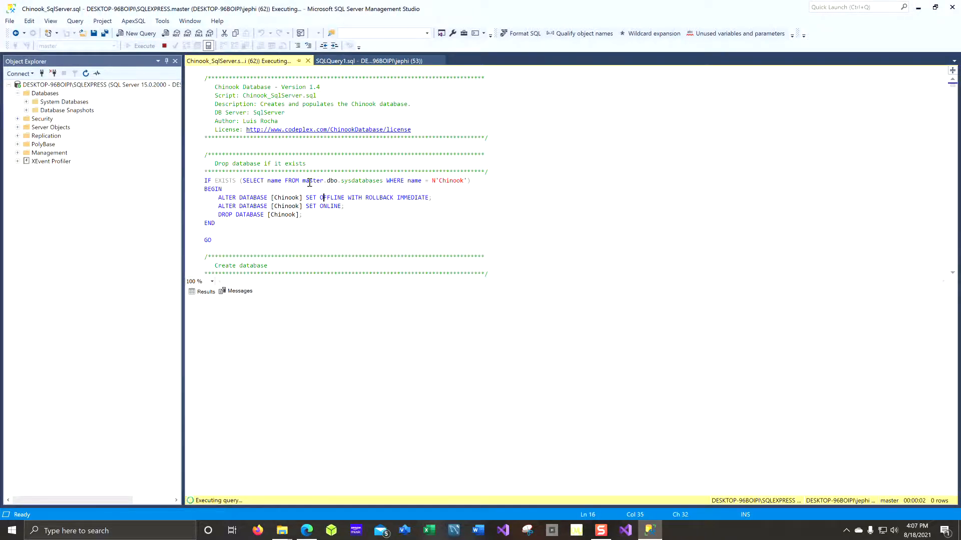
{"action": "scroll", "coordinate": [309, 181], "scroll_direction": "down", "scroll_amount": 20}
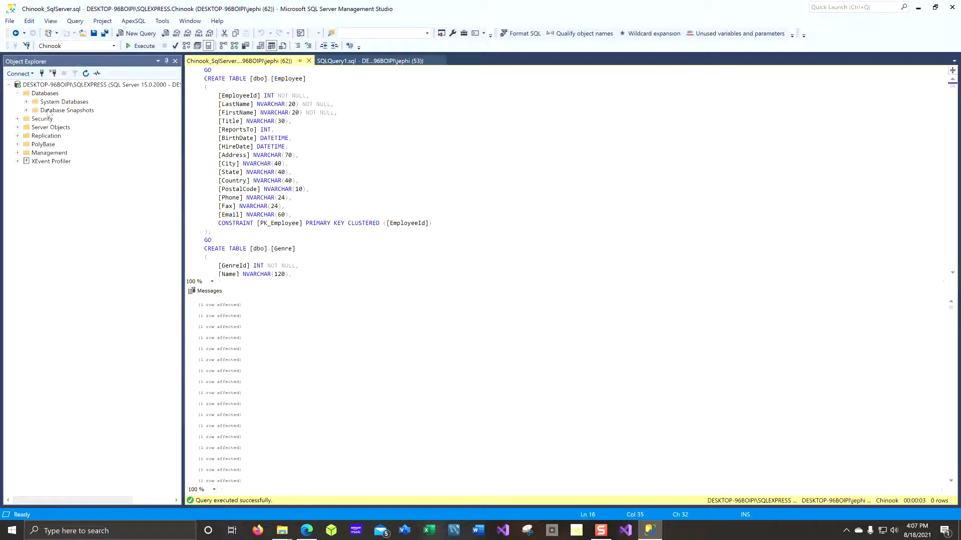
- Refresh the server's Databases folder and select the Chinook database
{"action": "left_click", "coordinate": [45, 94]}
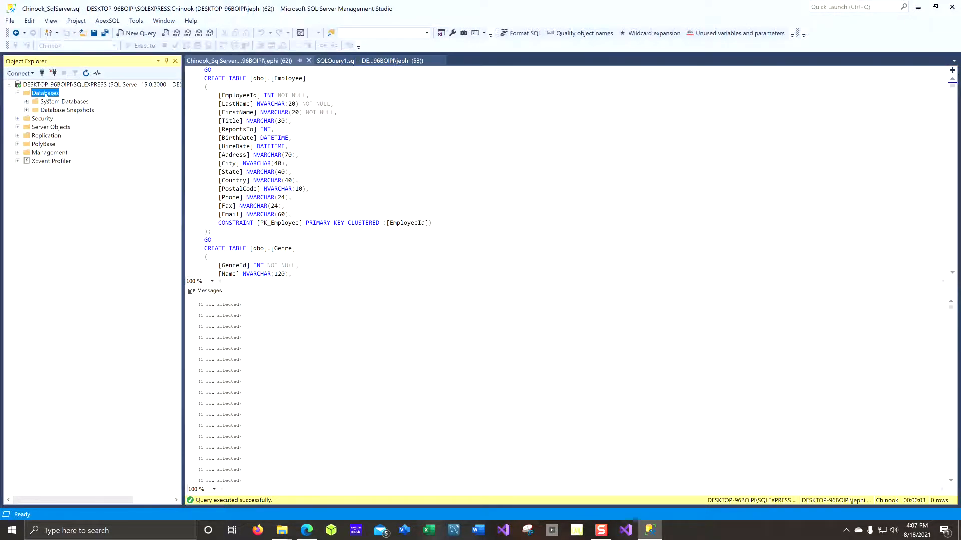
{"action": "key", "text": "F5"}
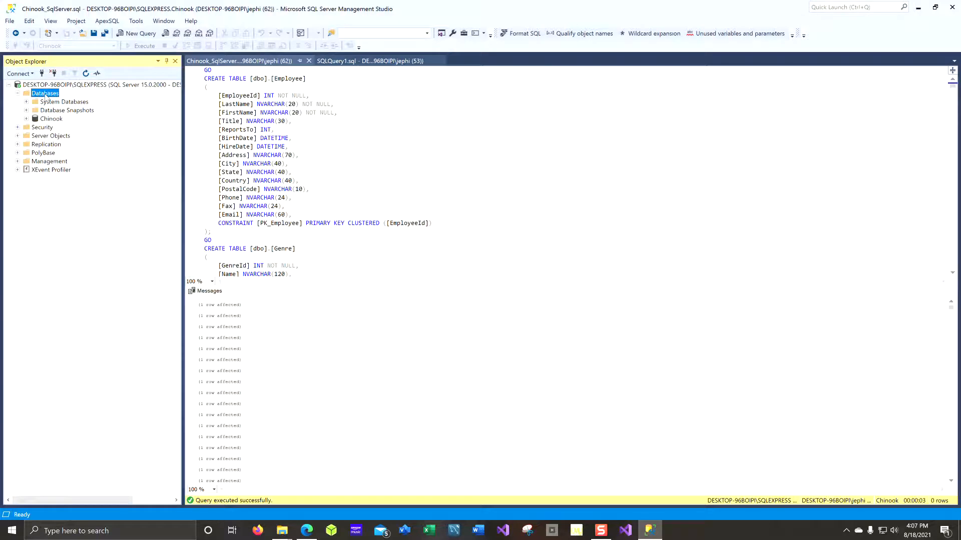
{"action": "left_click", "coordinate": [52, 119]}
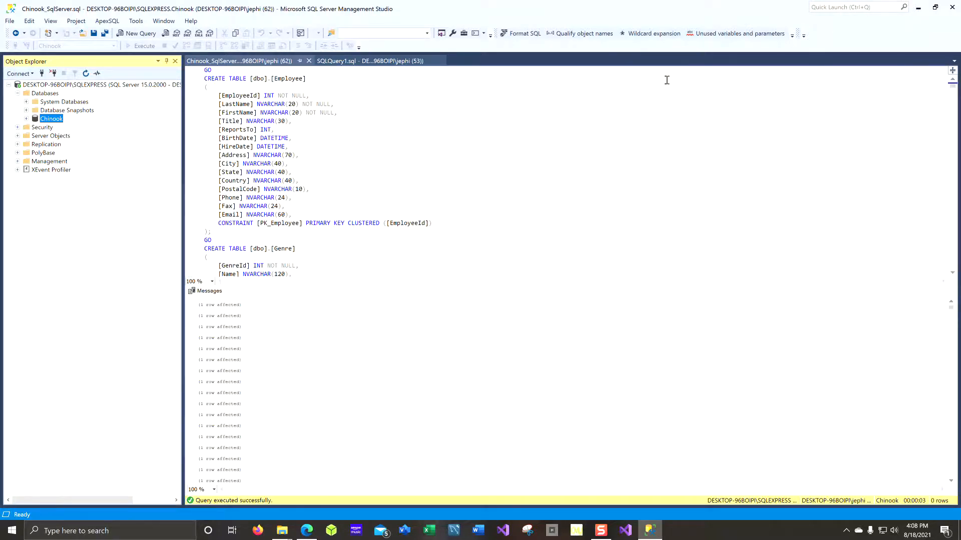
- Close the Chinook_SqlServer.sql script, start a new query, and close the empty SQLQuery1.sql
{"action": "right_click", "coordinate": [227, 61]}
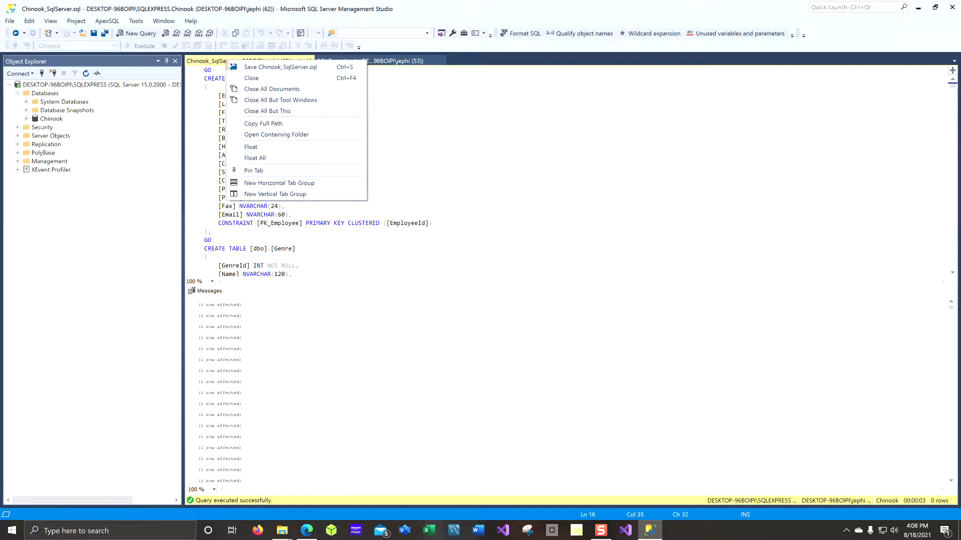
{"action": "left_click", "coordinate": [260, 78]}
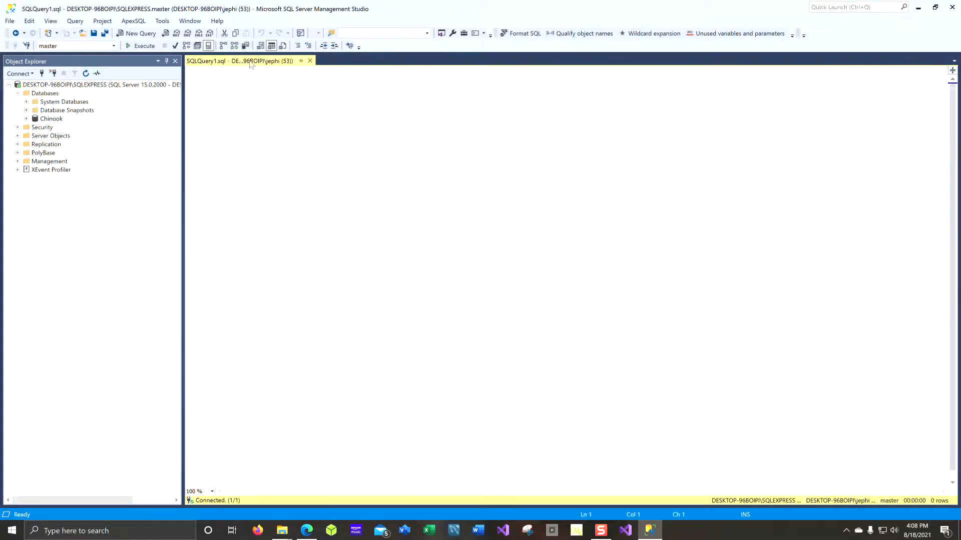
{"action": "left_click", "coordinate": [142, 34]}
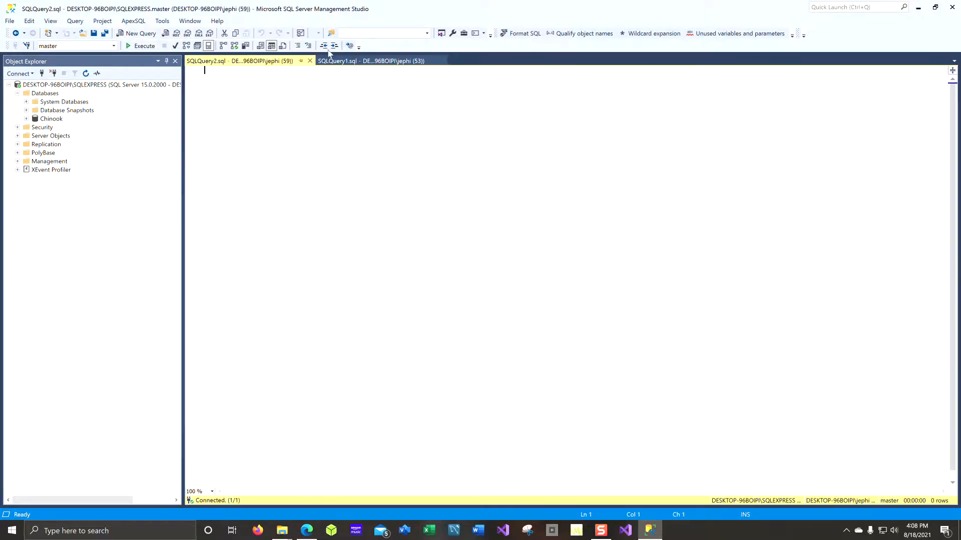
{"action": "left_click", "coordinate": [441, 61]}
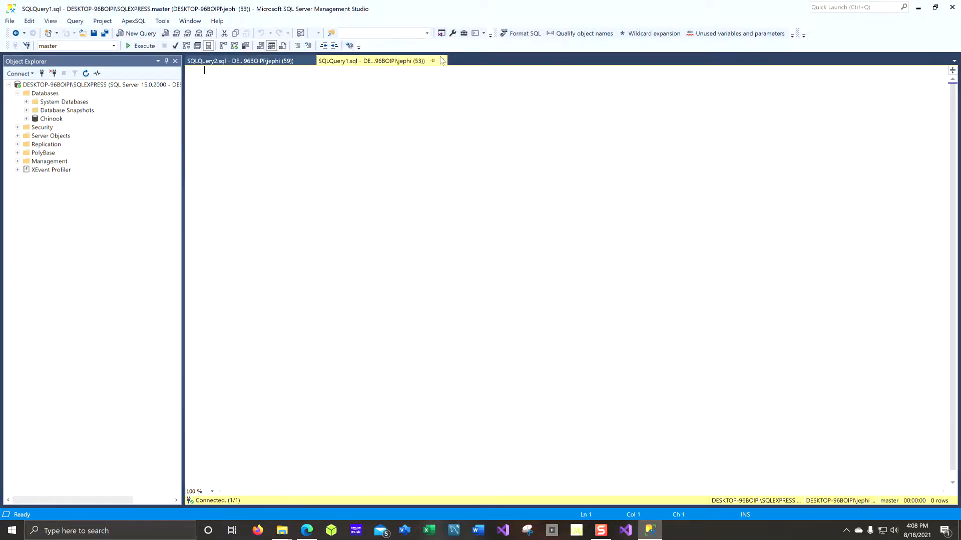
{"action": "left_click", "coordinate": [442, 61]}
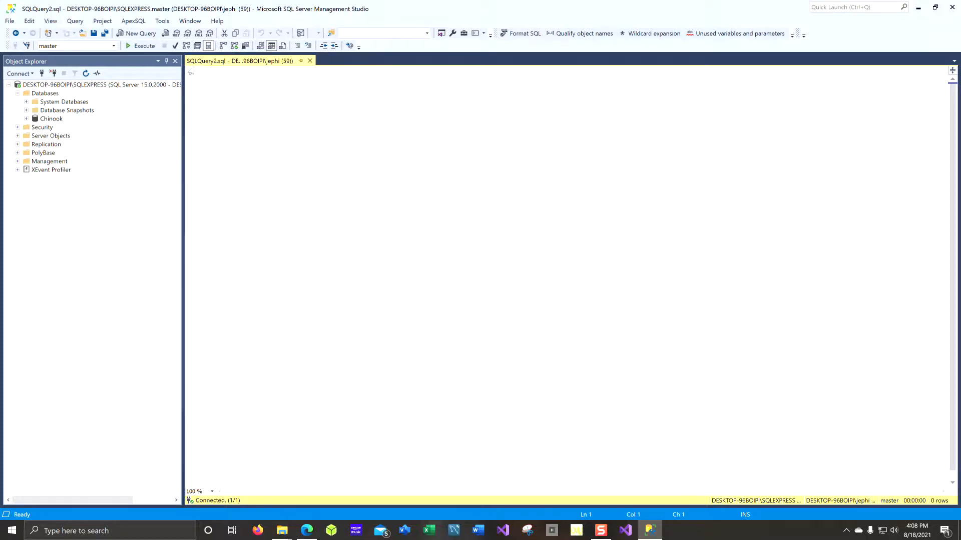
{"action": "left_click", "coordinate": [51, 120]}
{"action": "left_click", "coordinate": [50, 119]}
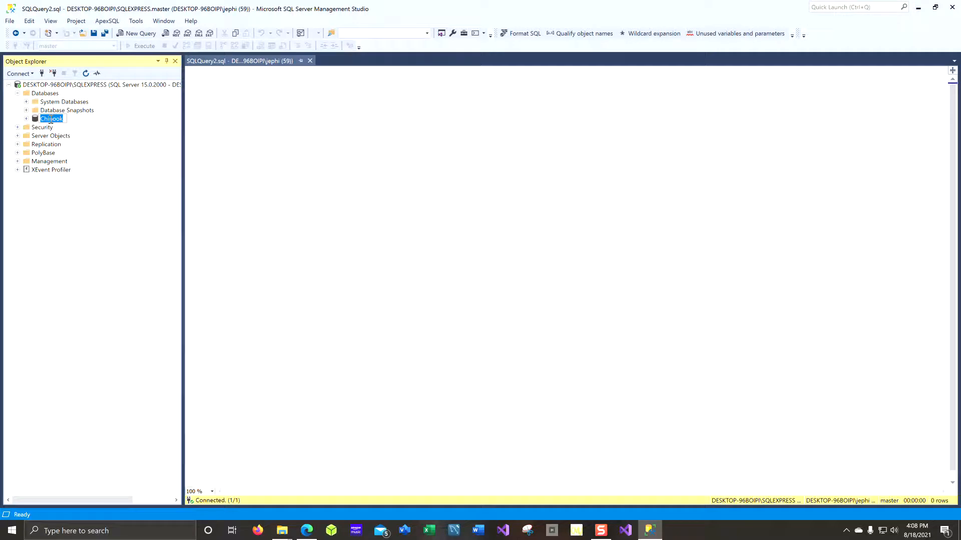
{"action": "key", "text": "Escape"}
- Write "select * from" in the new query and complete it with the dbo.Customer table from Chinook's Tables folder
{"action": "left_click", "coordinate": [238, 76]}
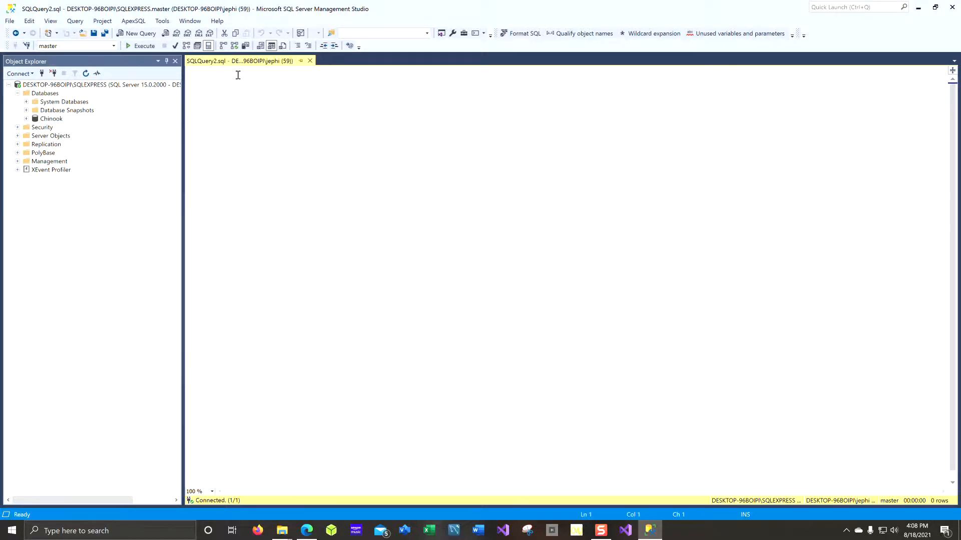
{"action": "type", "text": "select *"}
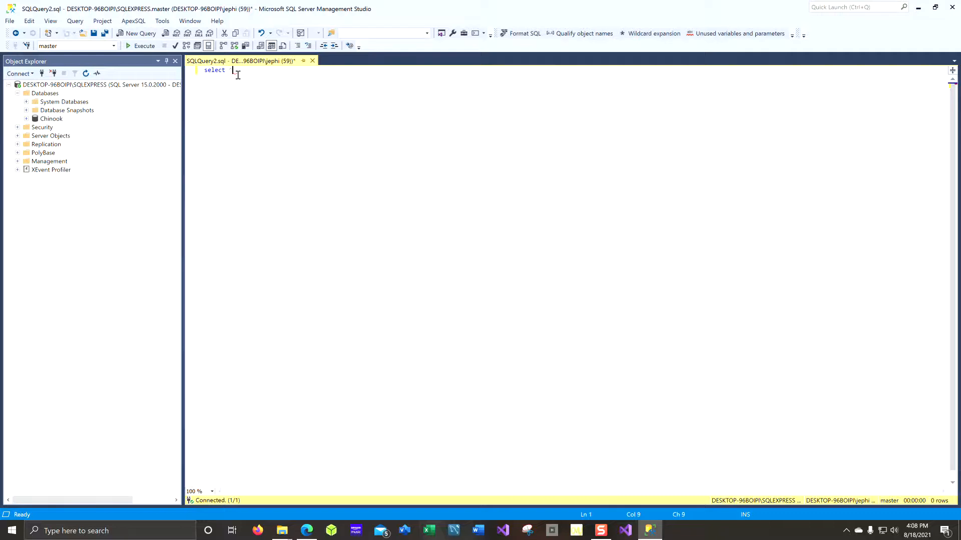
{"action": "type", "text": "from"}
{"action": "left_click", "coordinate": [26, 119]}
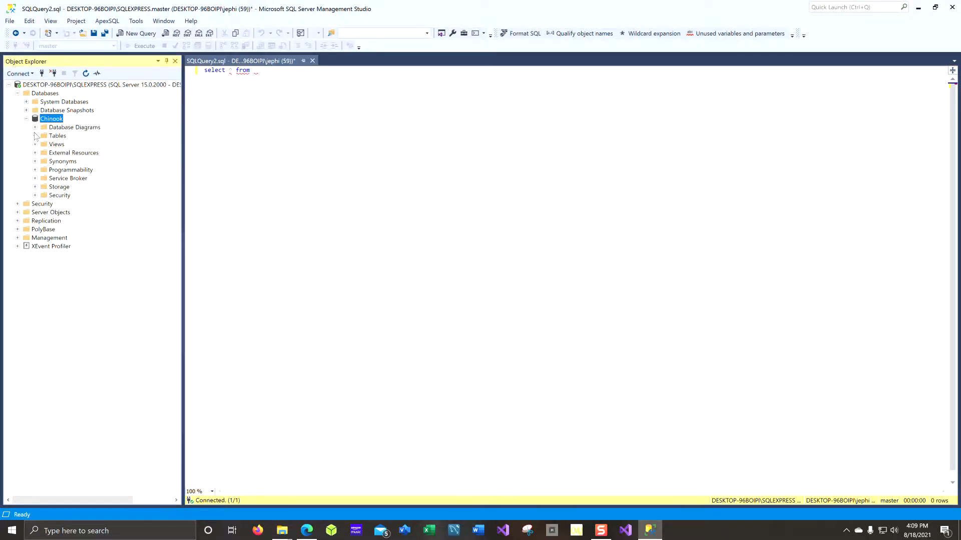
{"action": "left_click", "coordinate": [35, 135]}
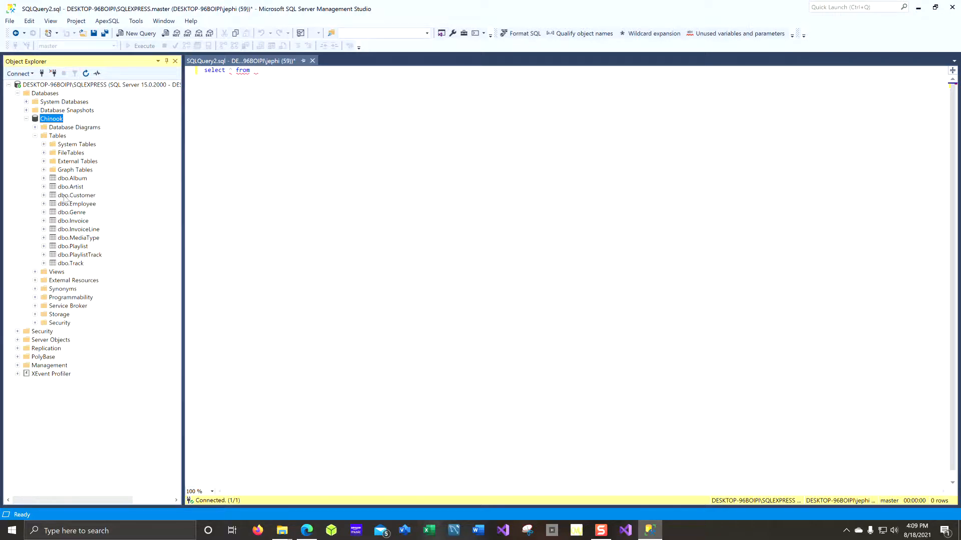
{"action": "left_click_drag", "start_coordinate": [64, 199], "coordinate": [271, 73]}
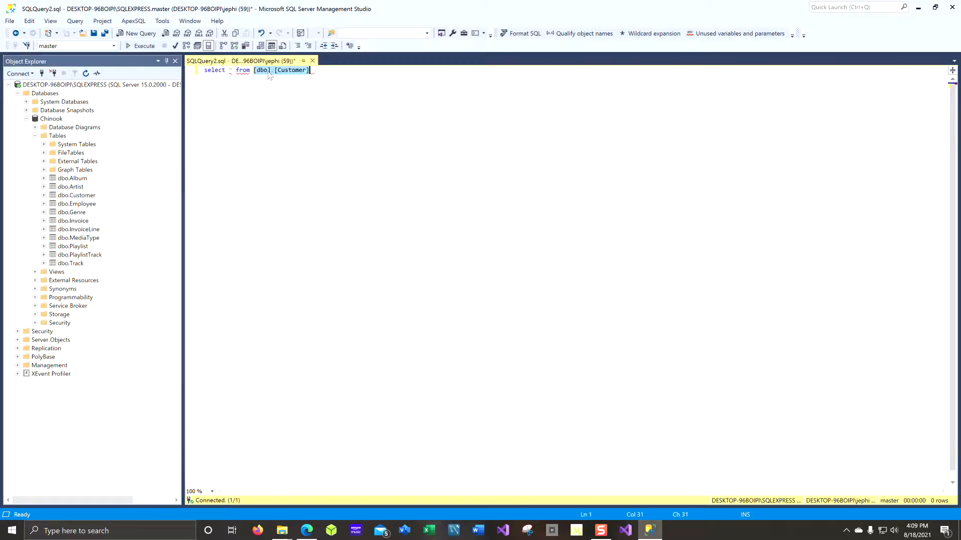
- Re-enter the asterisk between "select" and "from" in the Customer query
{"action": "left_click", "coordinate": [297, 133]}
{"action": "key", "text": "Left"}
{"action": "key", "text": "Left"}
{"action": "key", "text": "Left"}
{"action": "key", "text": "Left"}
{"action": "key", "text": "Left"}
{"action": "key", "text": "Left"}
{"action": "key", "text": "Left"}
{"action": "key", "text": "Left"}
{"action": "key", "text": "Left"}
{"action": "key", "text": "BackSpace"}
{"action": "type", "text": "*"}
- Set the query's database to Chinook, execute the query, and look through the returned customer rows
{"action": "left_click", "coordinate": [76, 46]}
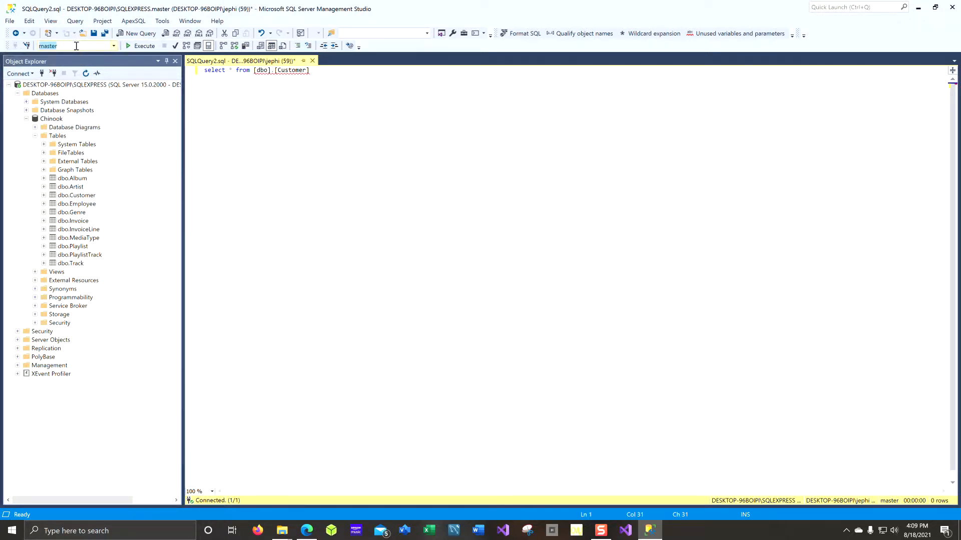
{"action": "left_click", "coordinate": [114, 47]}
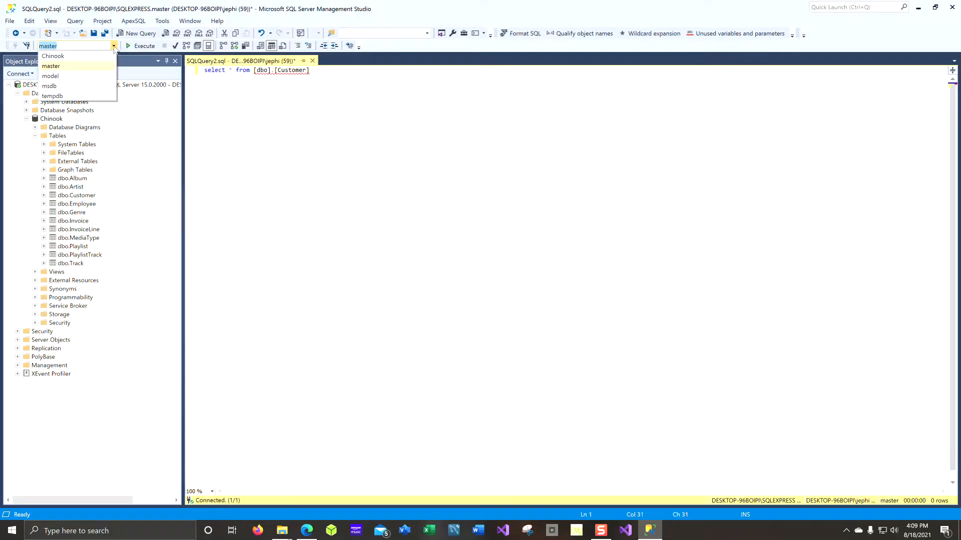
{"action": "left_click", "coordinate": [101, 57]}
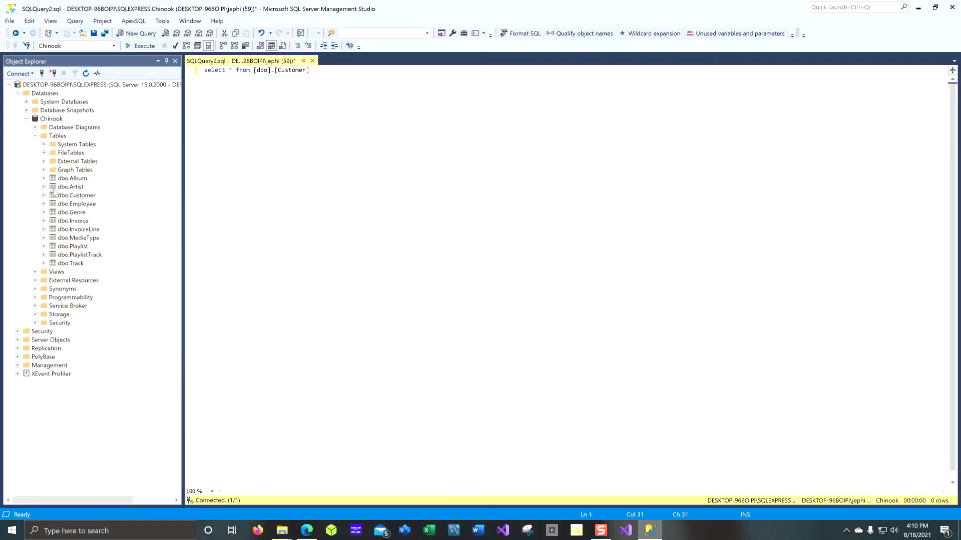
{"action": "left_click", "coordinate": [144, 47]}
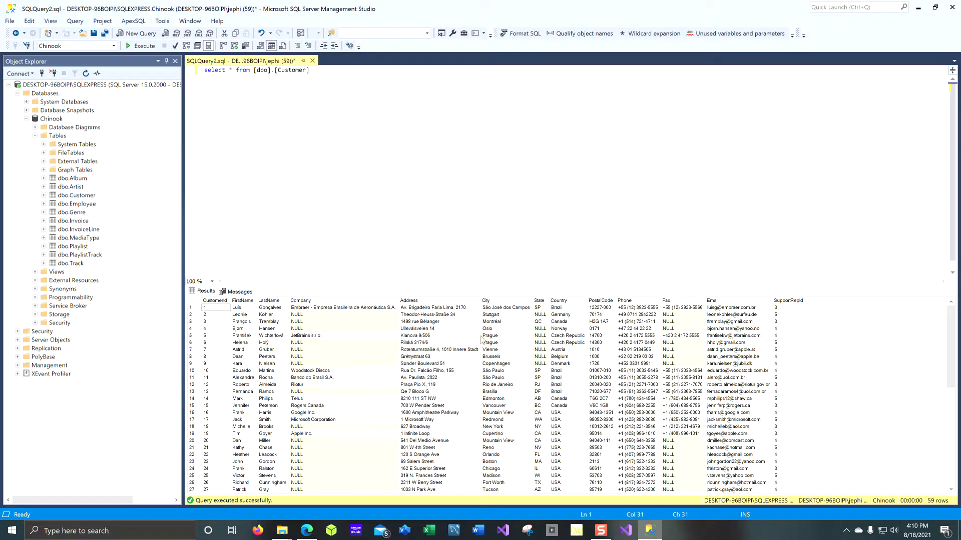
{"action": "scroll", "coordinate": [424, 352], "scroll_direction": "down", "scroll_amount": 3}
{"action": "scroll", "coordinate": [424, 352], "scroll_direction": "down", "scroll_amount": 8}
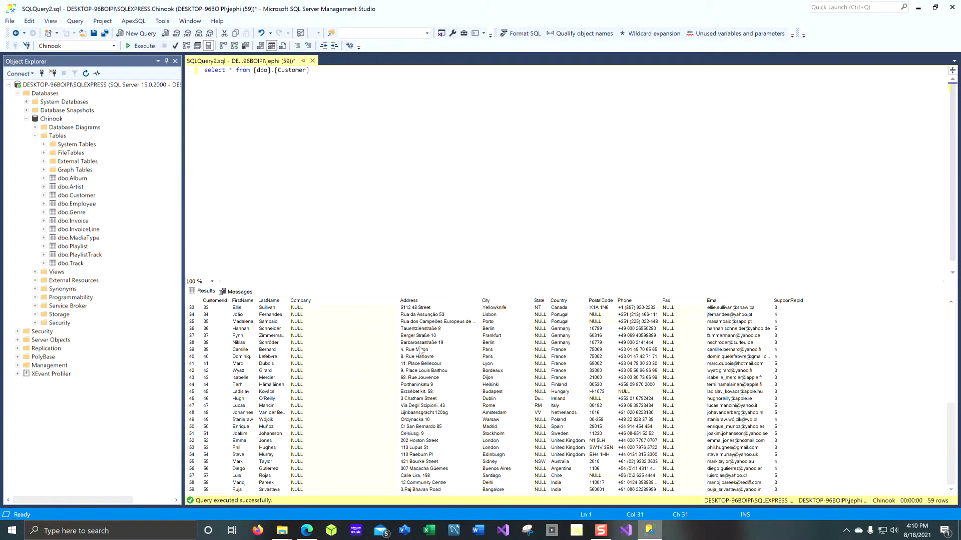
{"action": "scroll", "coordinate": [419, 350], "scroll_direction": "up", "scroll_amount": 11}
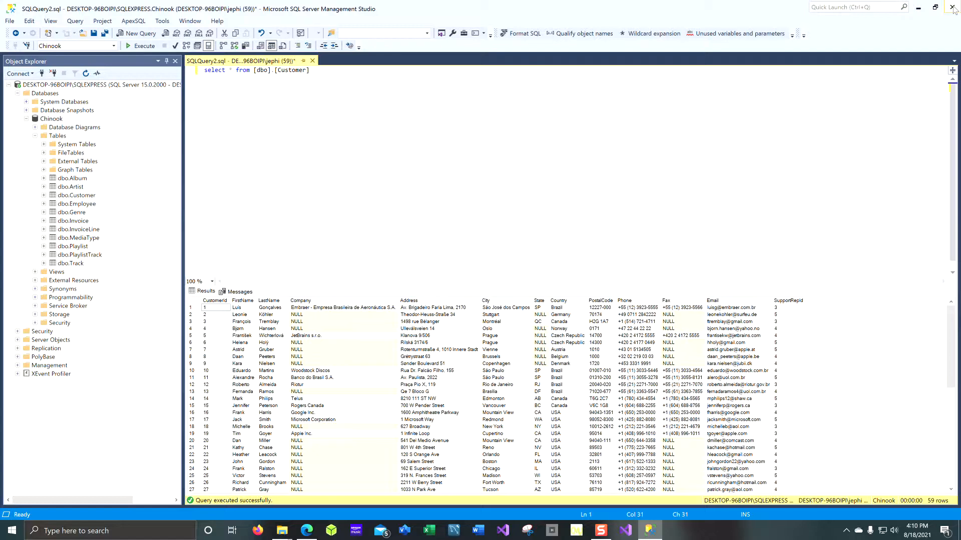
{"action": "left_click", "coordinate": [952, 8]}
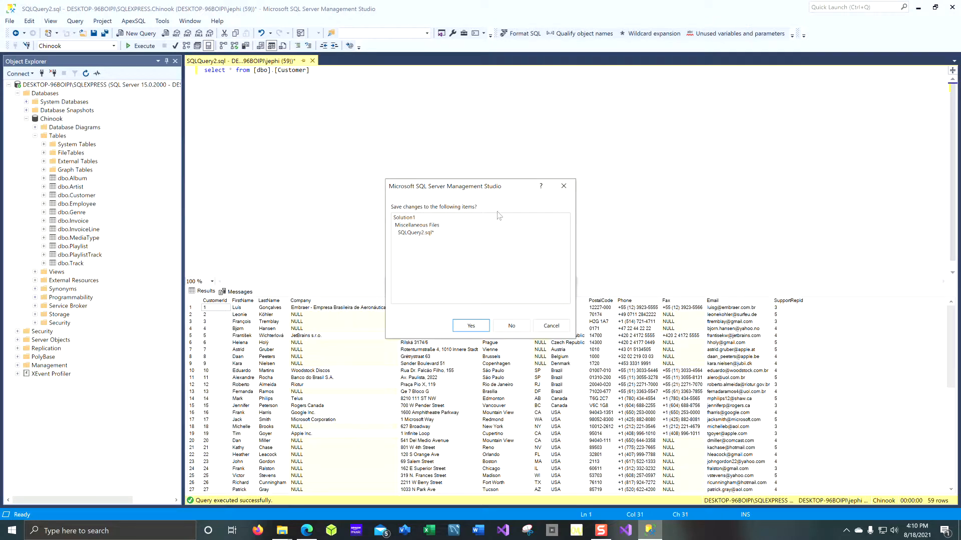
{"action": "left_click", "coordinate": [469, 326]}
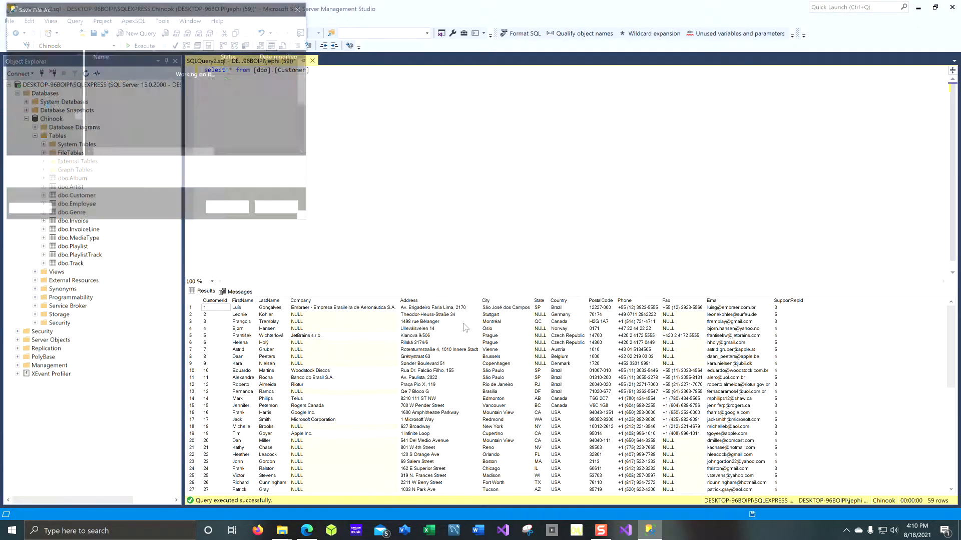
{"action": "left_click", "coordinate": [226, 215]}
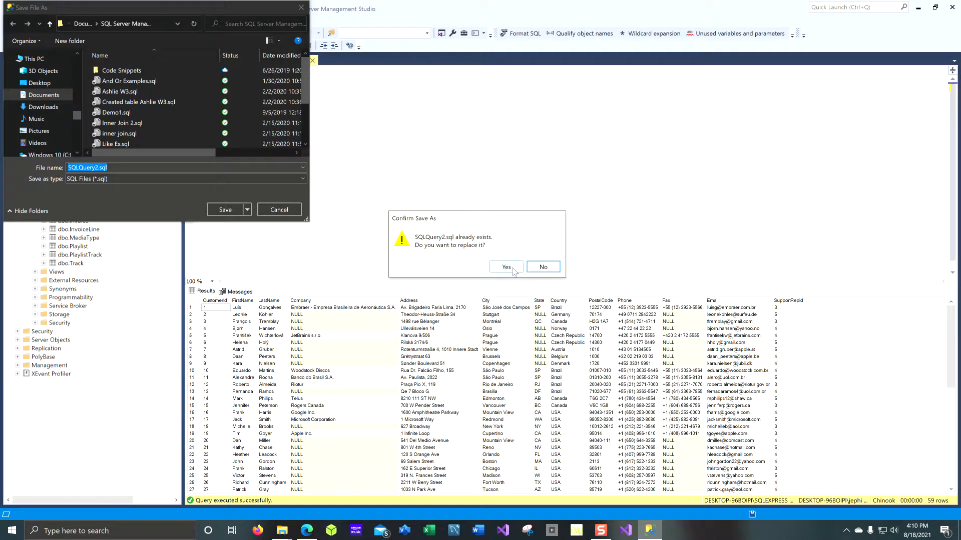
{"action": "left_click", "coordinate": [550, 268]}
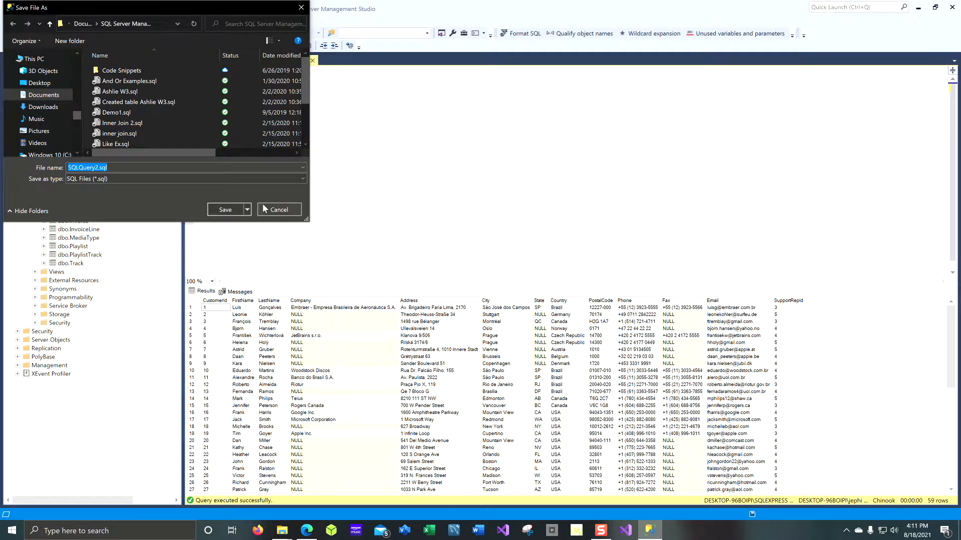
{"action": "left_click", "coordinate": [279, 209]}
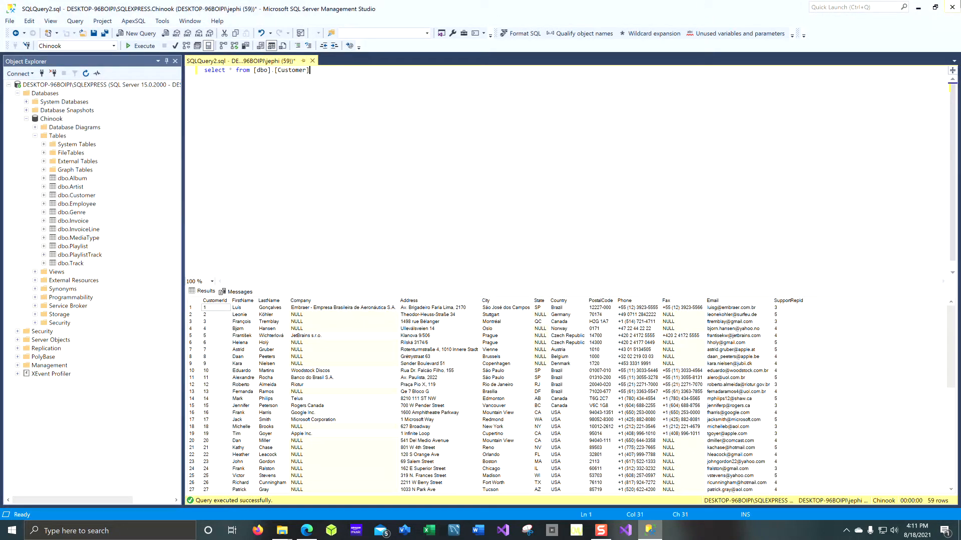
- Close SQL Server Management Studio without saving SQLQuery2.sql, and close the DATA folder and Chinook_SqlServer zip windows
{"action": "left_click", "coordinate": [953, 6]}
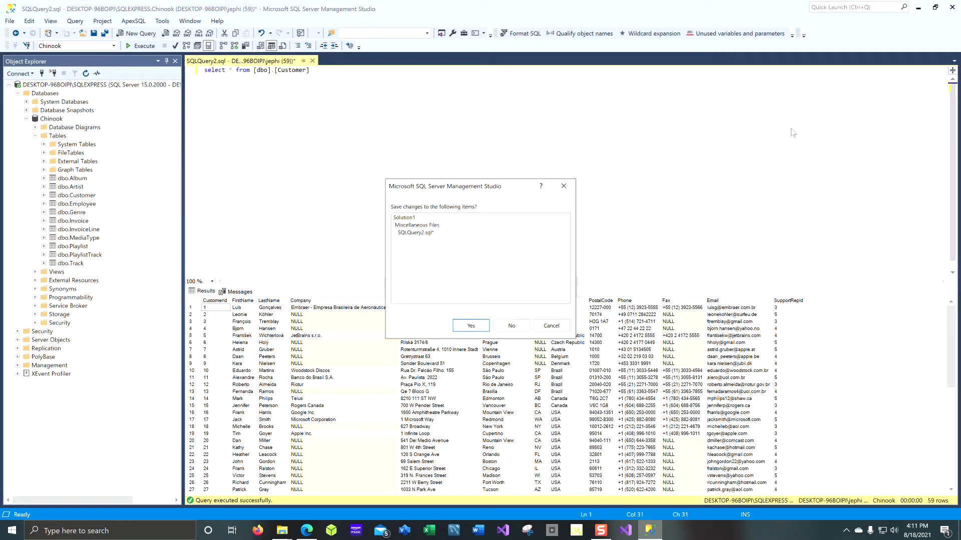
{"action": "left_click", "coordinate": [519, 328]}
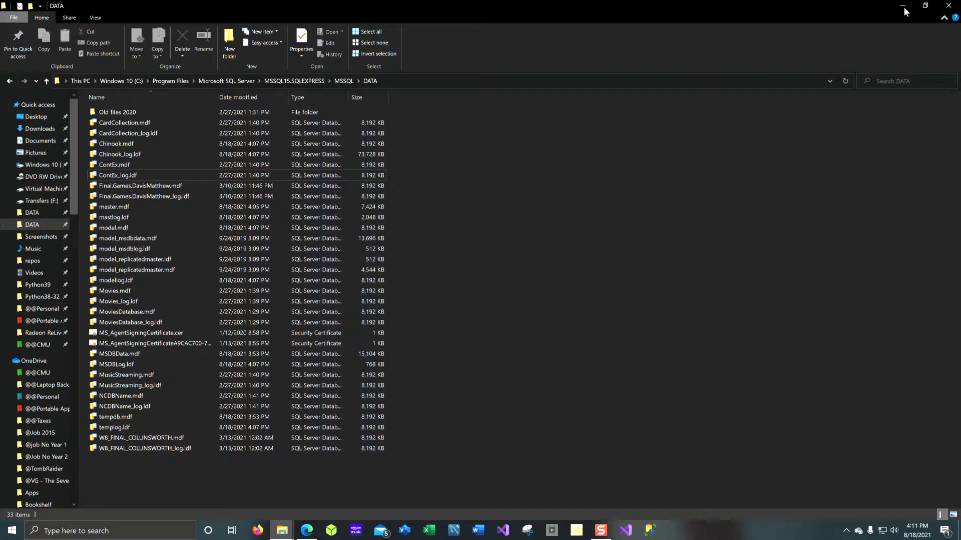
{"action": "left_click", "coordinate": [948, 5]}
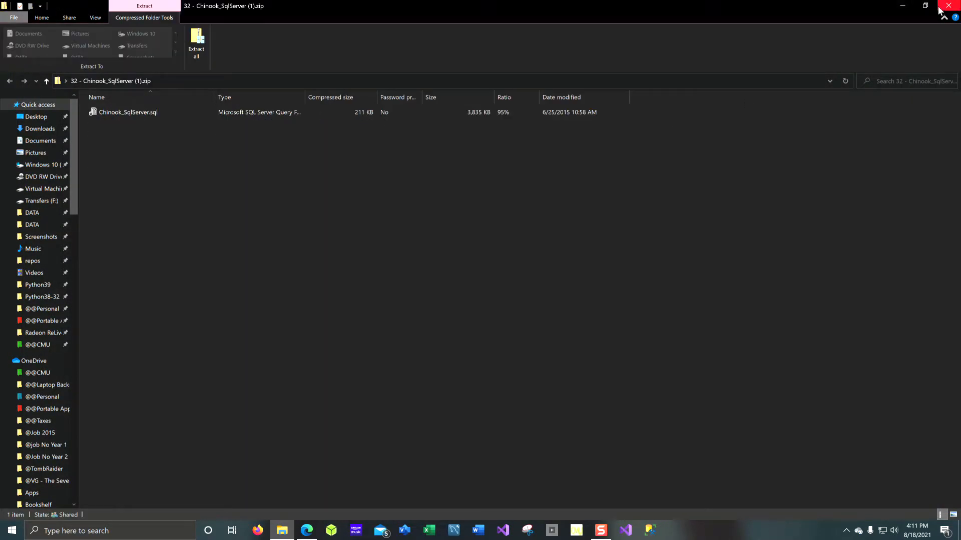
{"action": "left_click", "coordinate": [940, 7]}
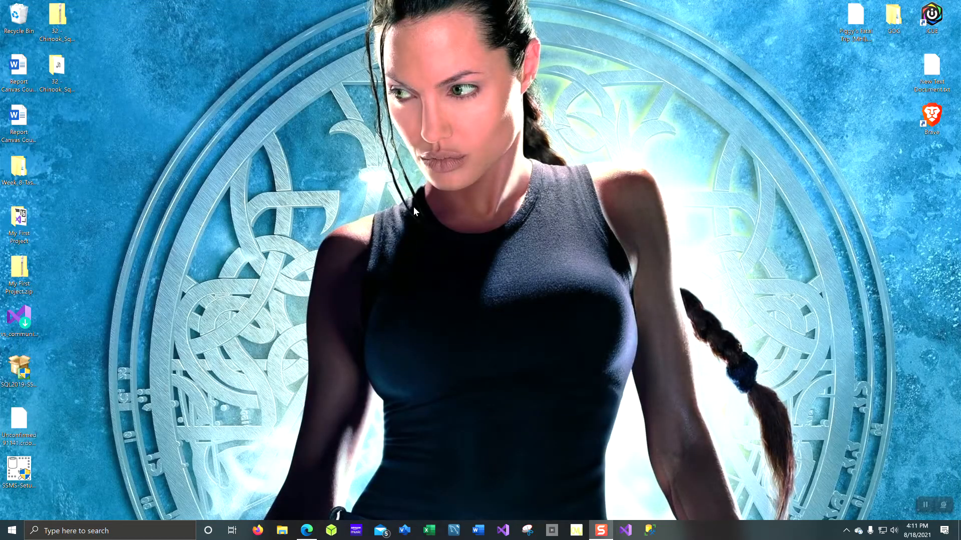